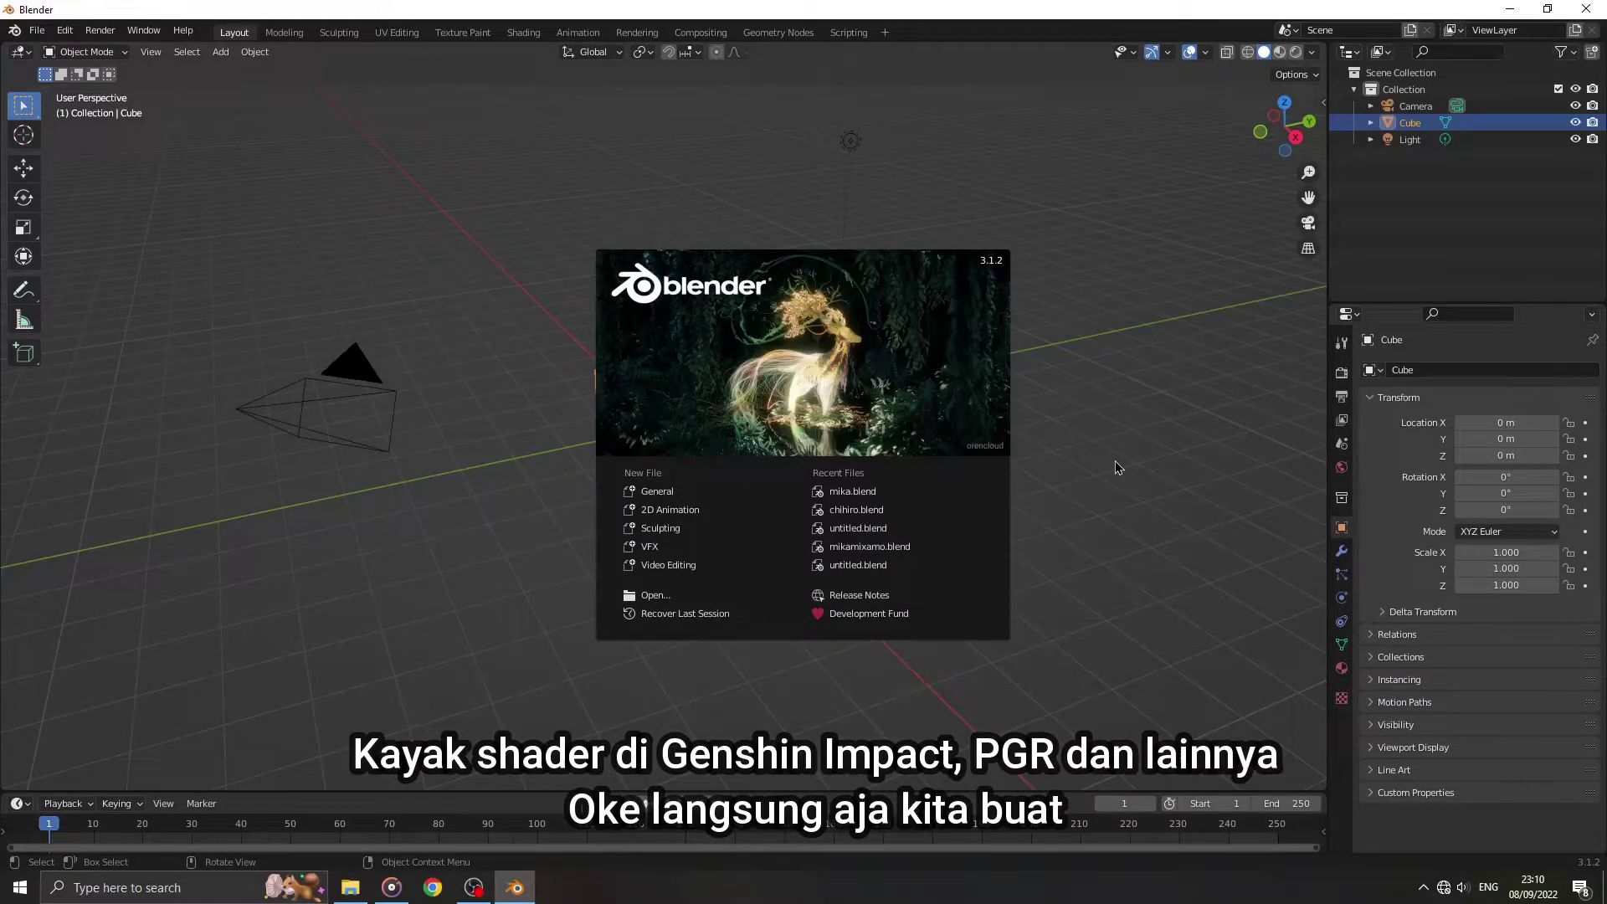
Step: Close the splash and delete the default cube, camera and light
{"action": "left_click", "coordinate": [1115, 467]}
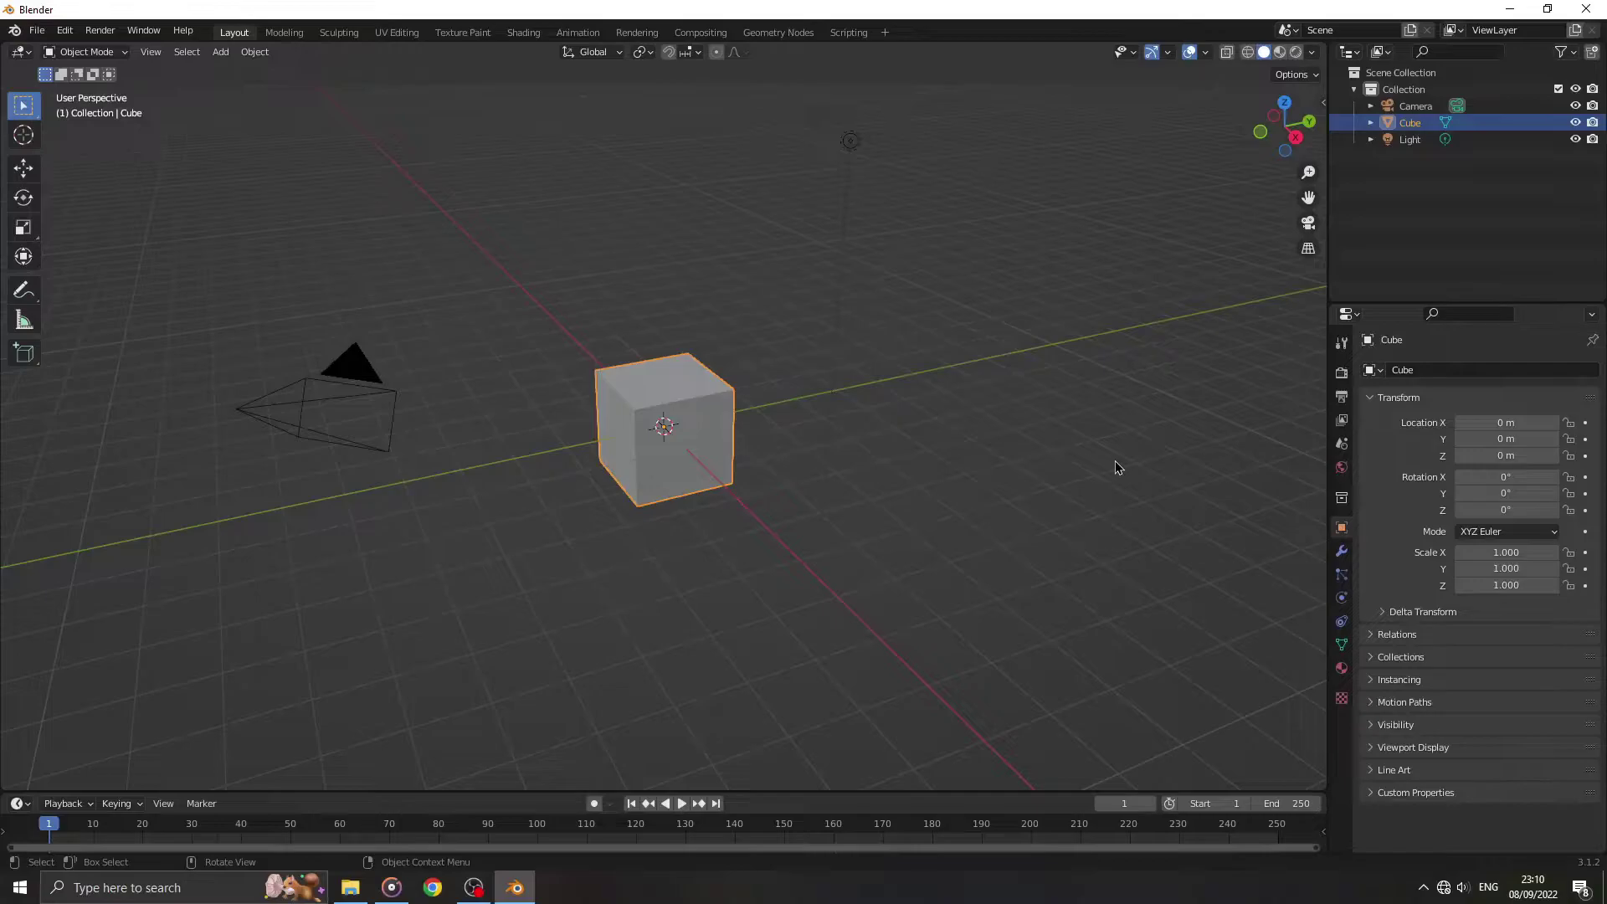
{"action": "key", "text": "a"}
{"action": "key", "text": "Delete"}
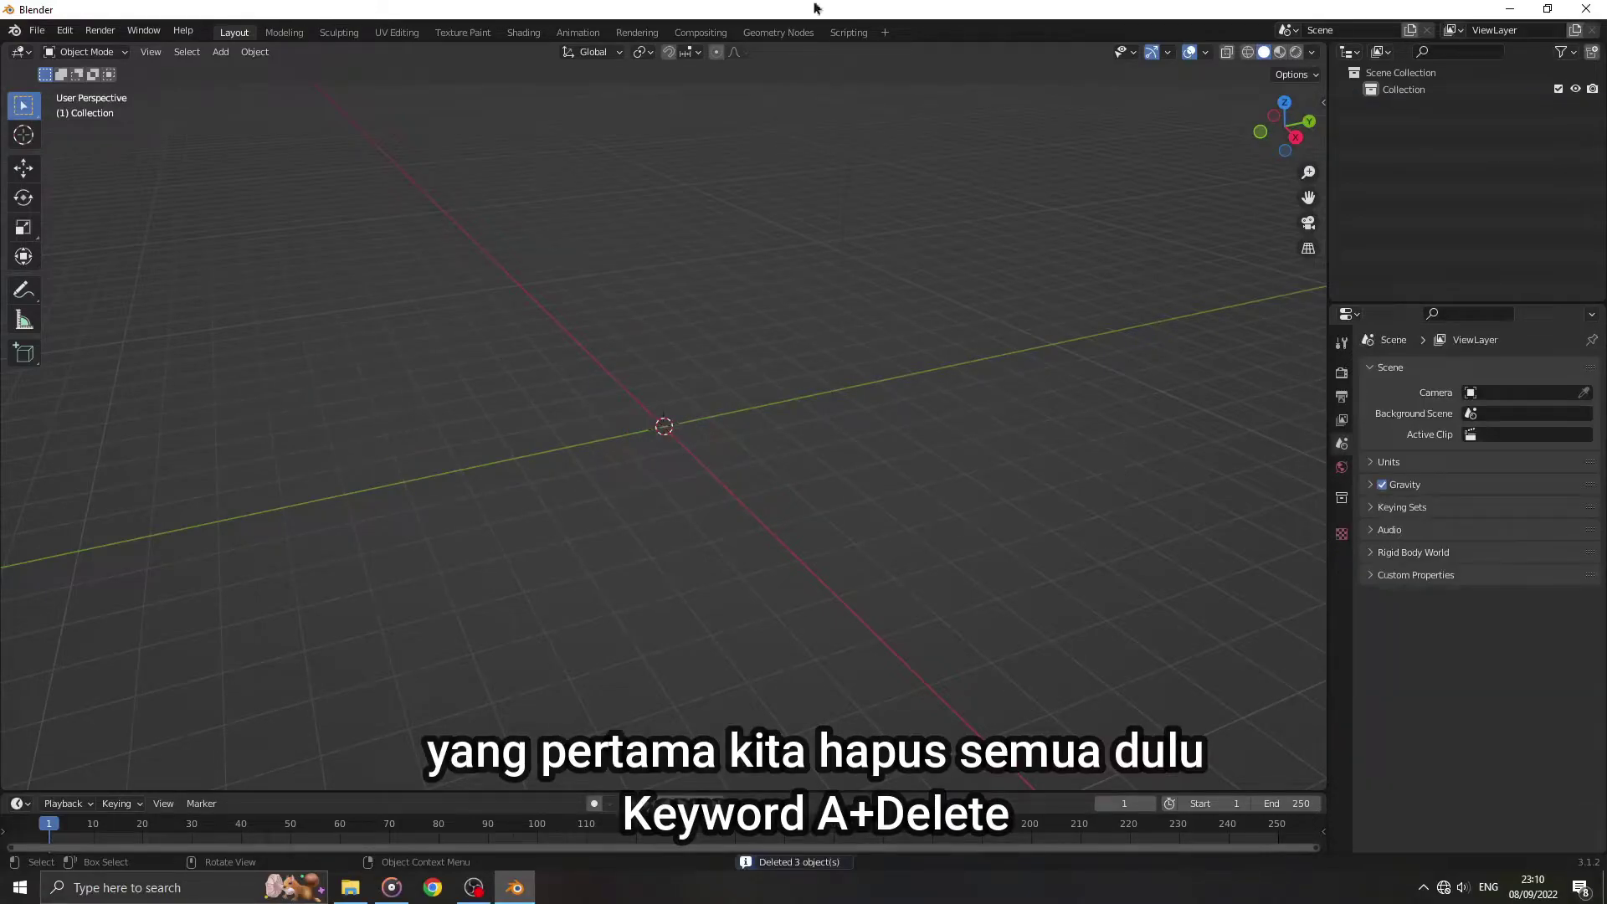
Step: Import chihiro.fbx from the CH0160_Mesh folder
{"action": "left_click", "coordinate": [37, 31]}
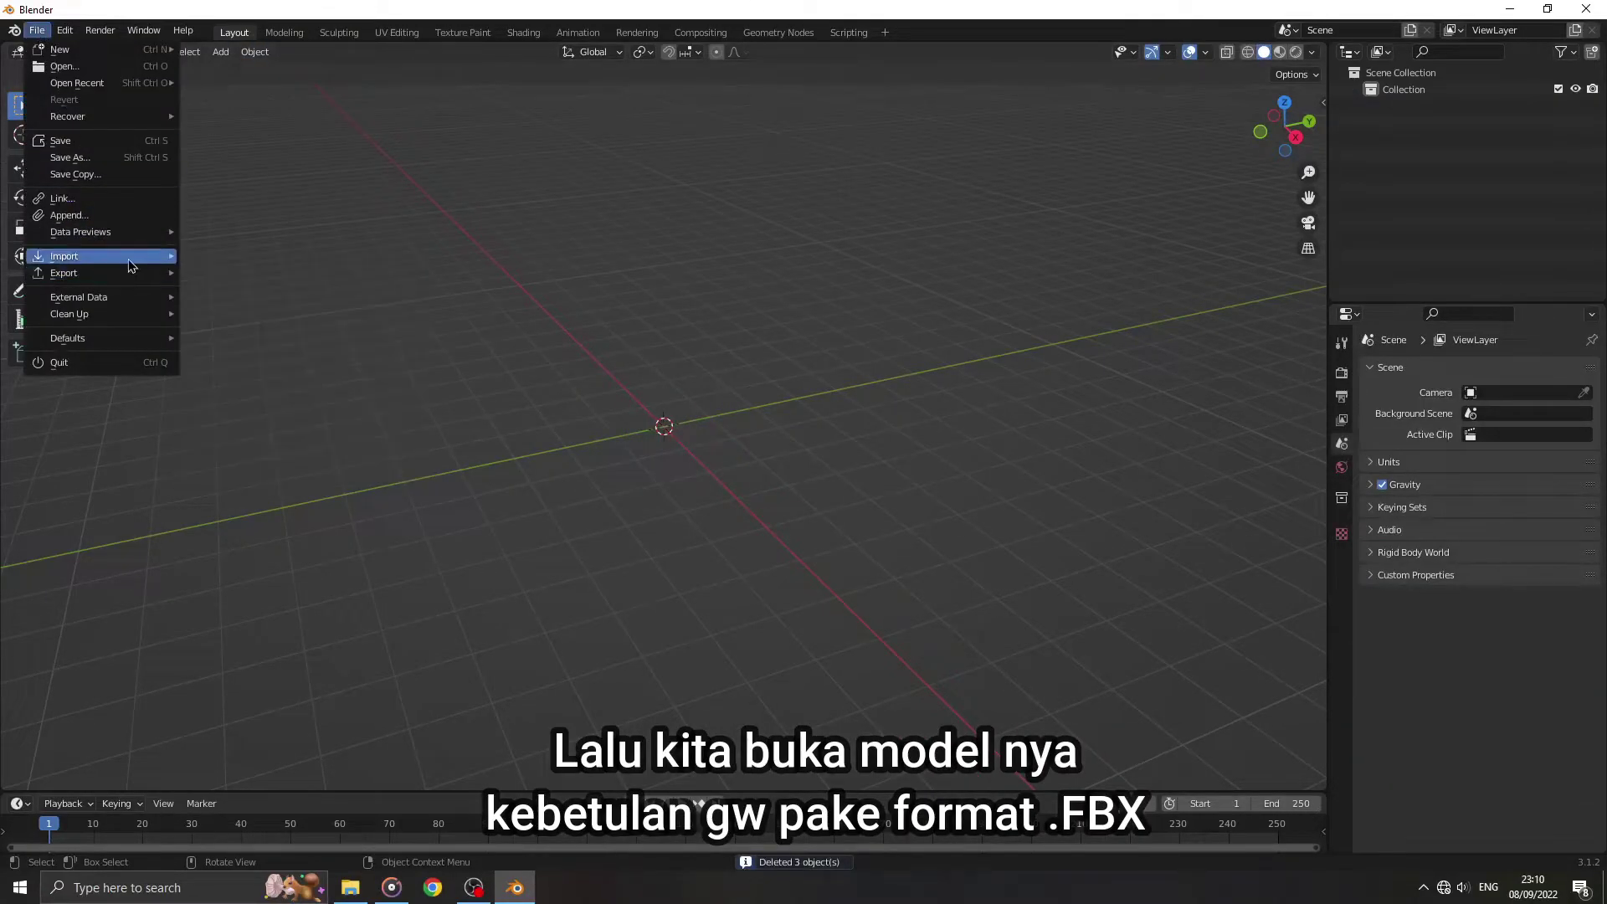
{"action": "mouse_move", "coordinate": [64, 256]}
{"action": "left_click", "coordinate": [235, 391]}
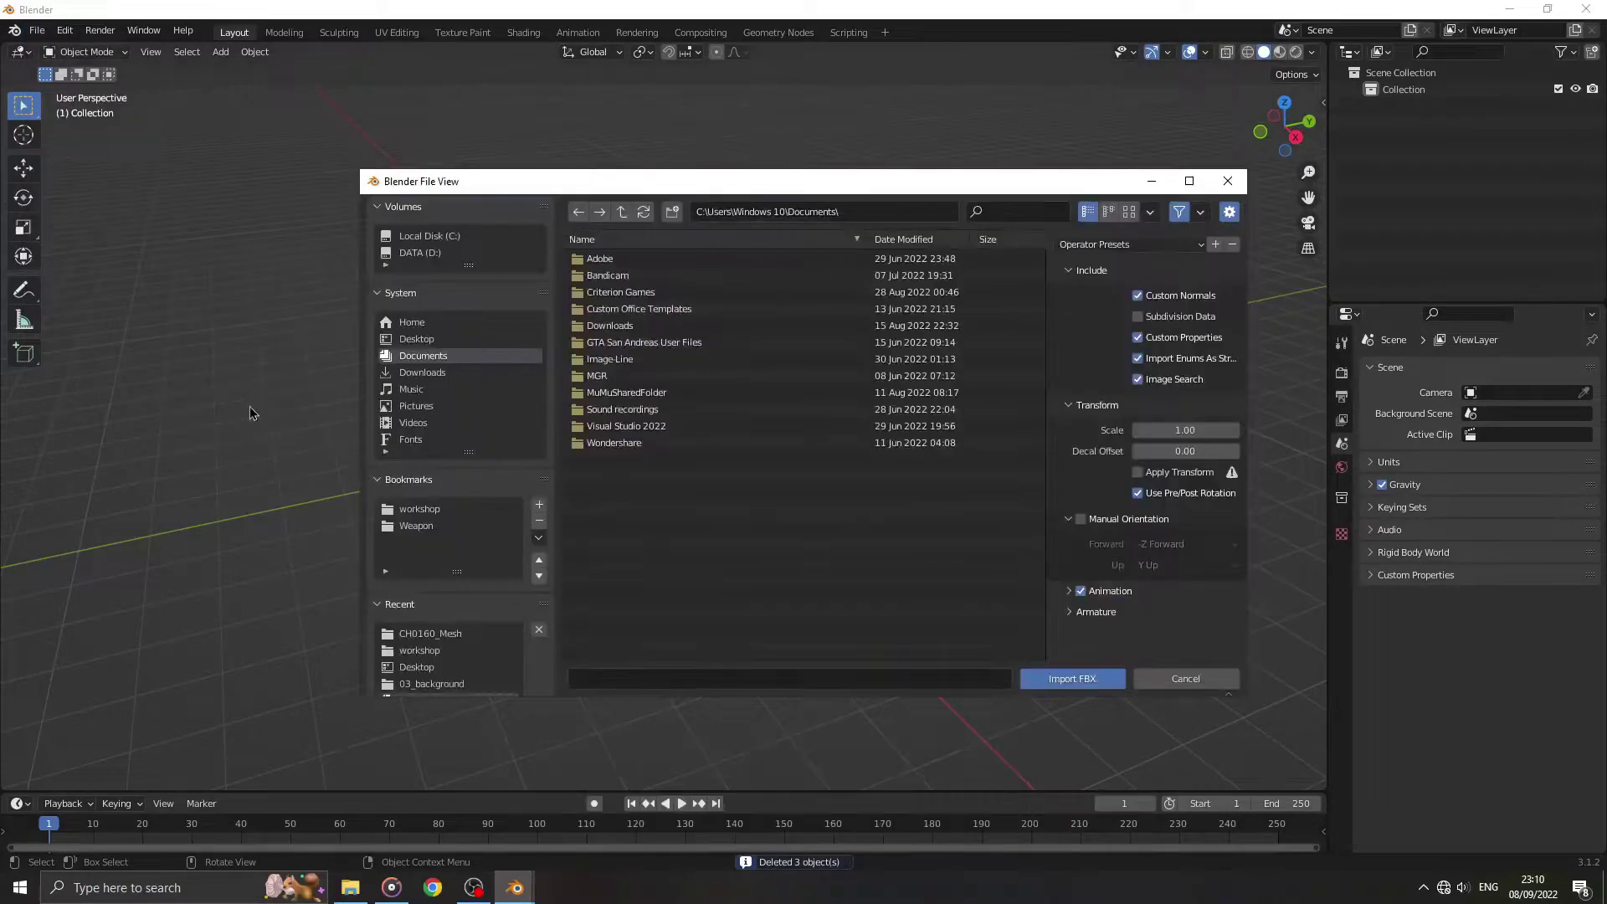
{"action": "left_click", "coordinate": [446, 635]}
{"action": "left_click", "coordinate": [649, 276]}
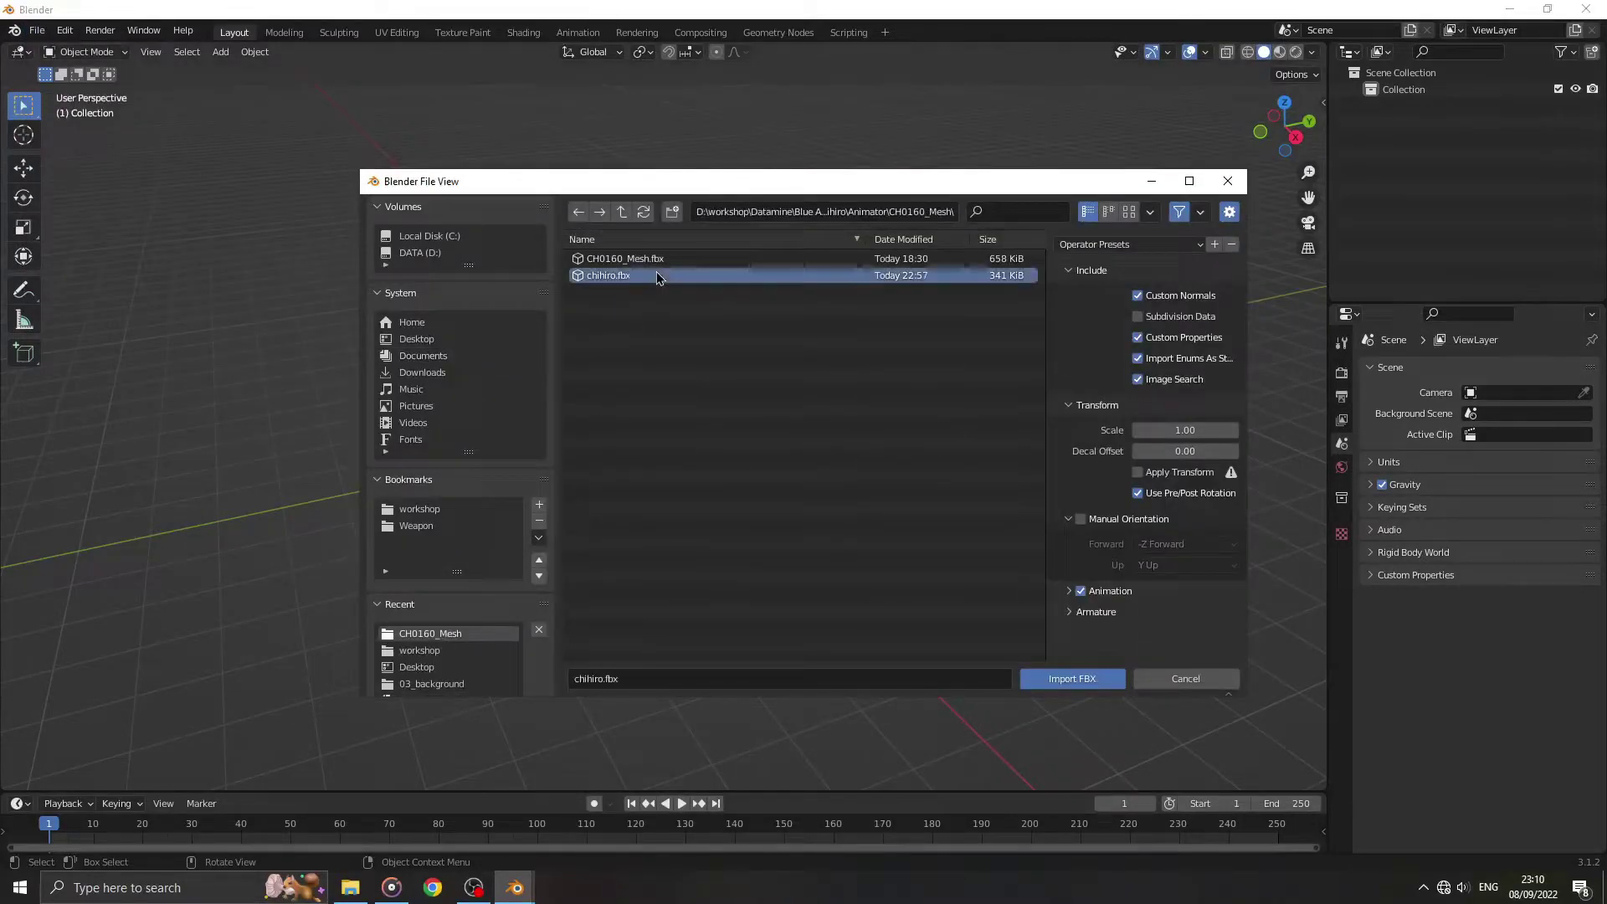
{"action": "left_click", "coordinate": [1072, 679]}
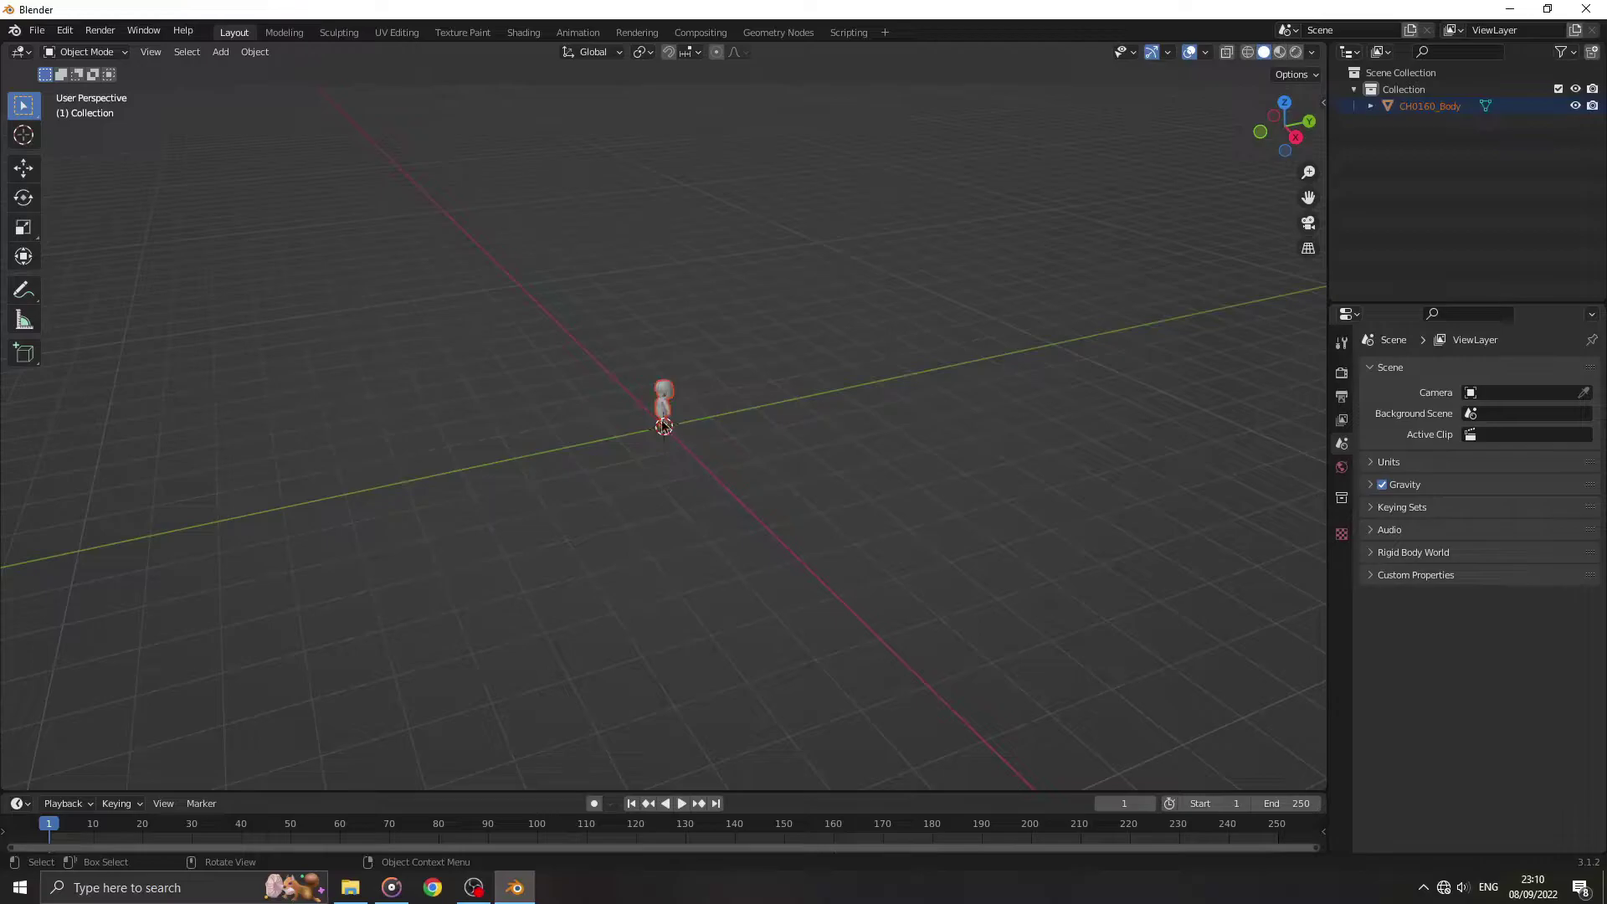
Step: Frame the character in a front orthographic view and select CH0160_Body
{"action": "scroll", "coordinate": [605, 397], "scroll_direction": "up", "scroll_amount": 2}
{"action": "scroll", "coordinate": [605, 394], "scroll_direction": "up", "scroll_amount": 5}
{"action": "mouse_move", "coordinate": [606, 397]}
{"action": "middle_mouse_down"}
{"action": "mouse_move", "coordinate": [645, 343]}
{"action": "mouse_move", "coordinate": [654, 454]}
{"action": "middle_mouse_up"}
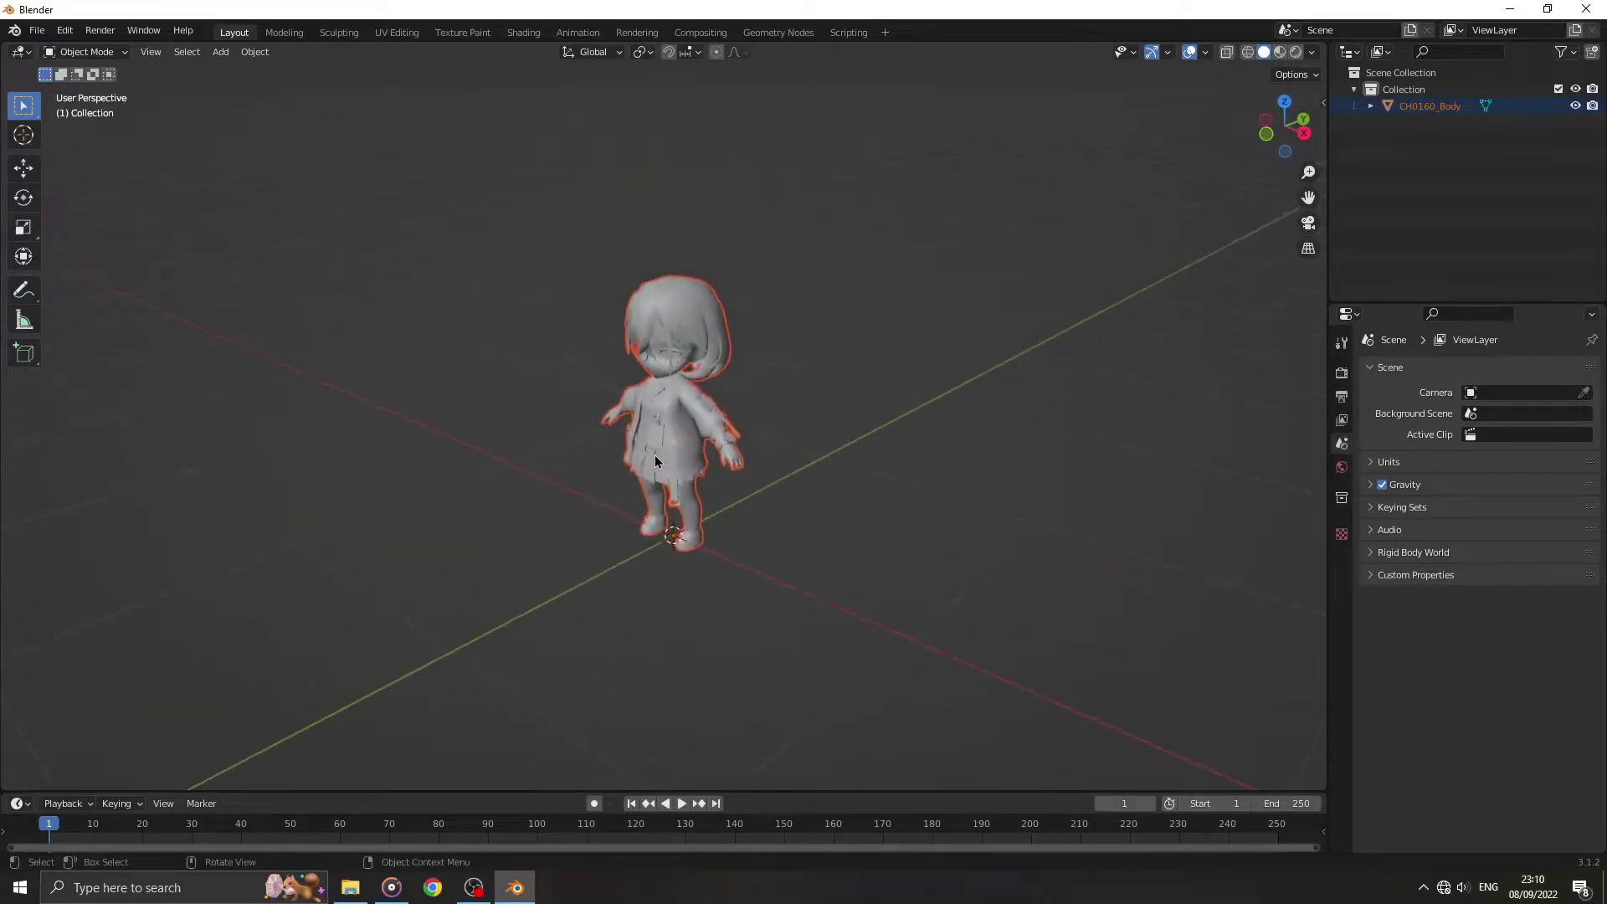
{"action": "scroll", "coordinate": [670, 447], "scroll_direction": "up", "scroll_amount": 2}
{"action": "middle_click_drag", "start_coordinate": [938, 312], "coordinate": [729, 338]}
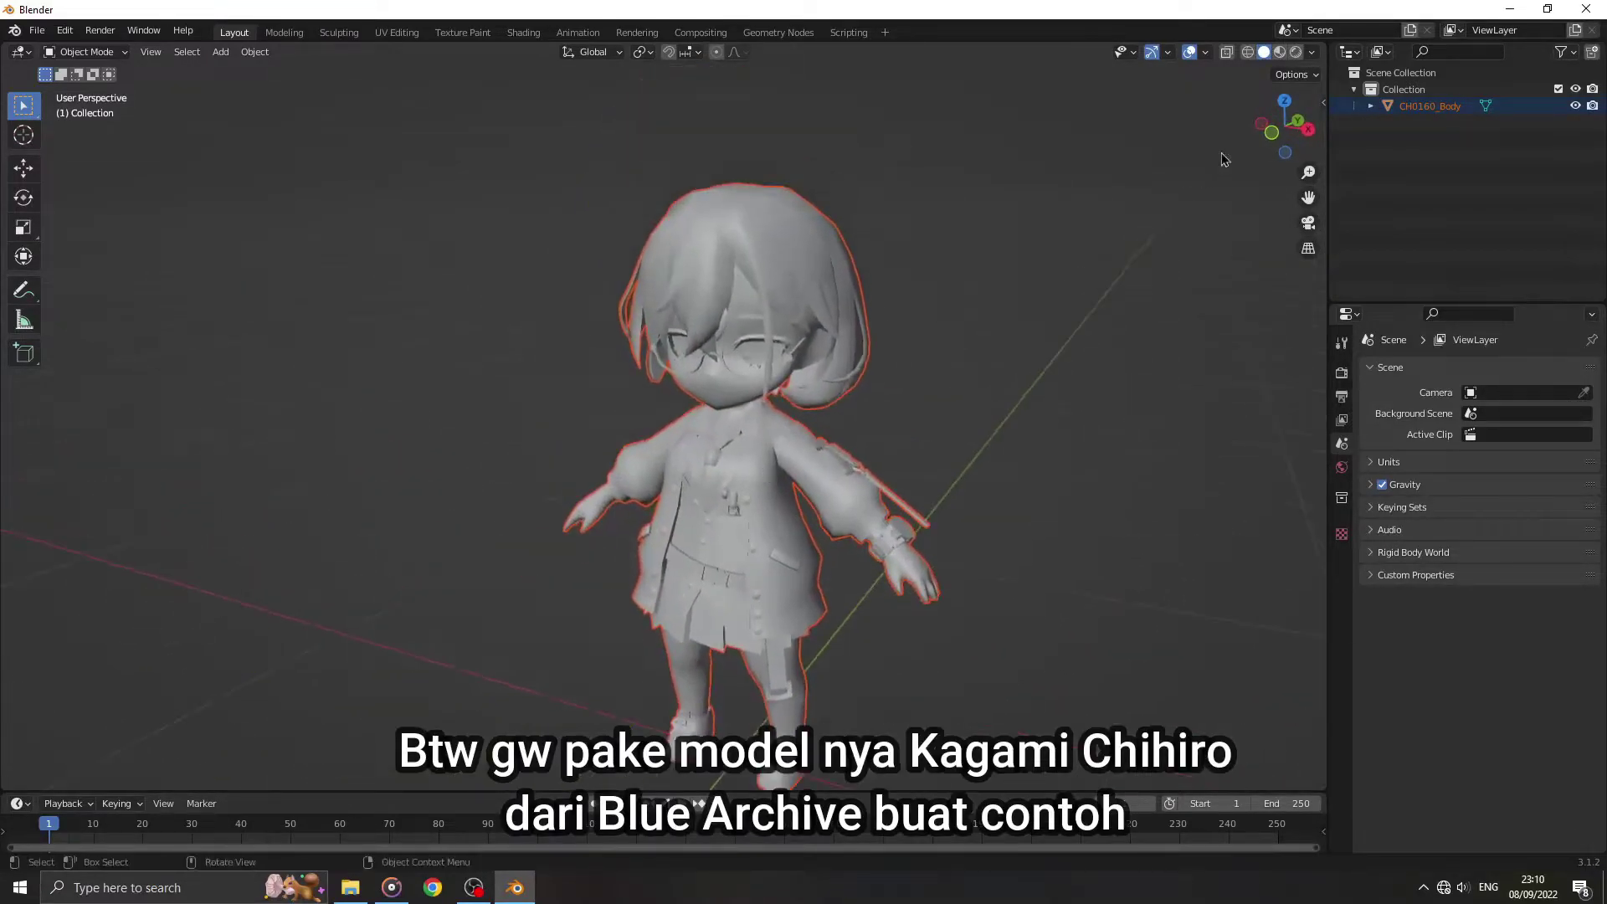
{"action": "left_click", "coordinate": [1265, 133]}
{"action": "scroll", "coordinate": [1057, 323], "scroll_direction": "up", "scroll_amount": 1}
{"action": "middle_click_drag", "start_coordinate": [1058, 323], "coordinate": [962, 269], "text": "shift"}
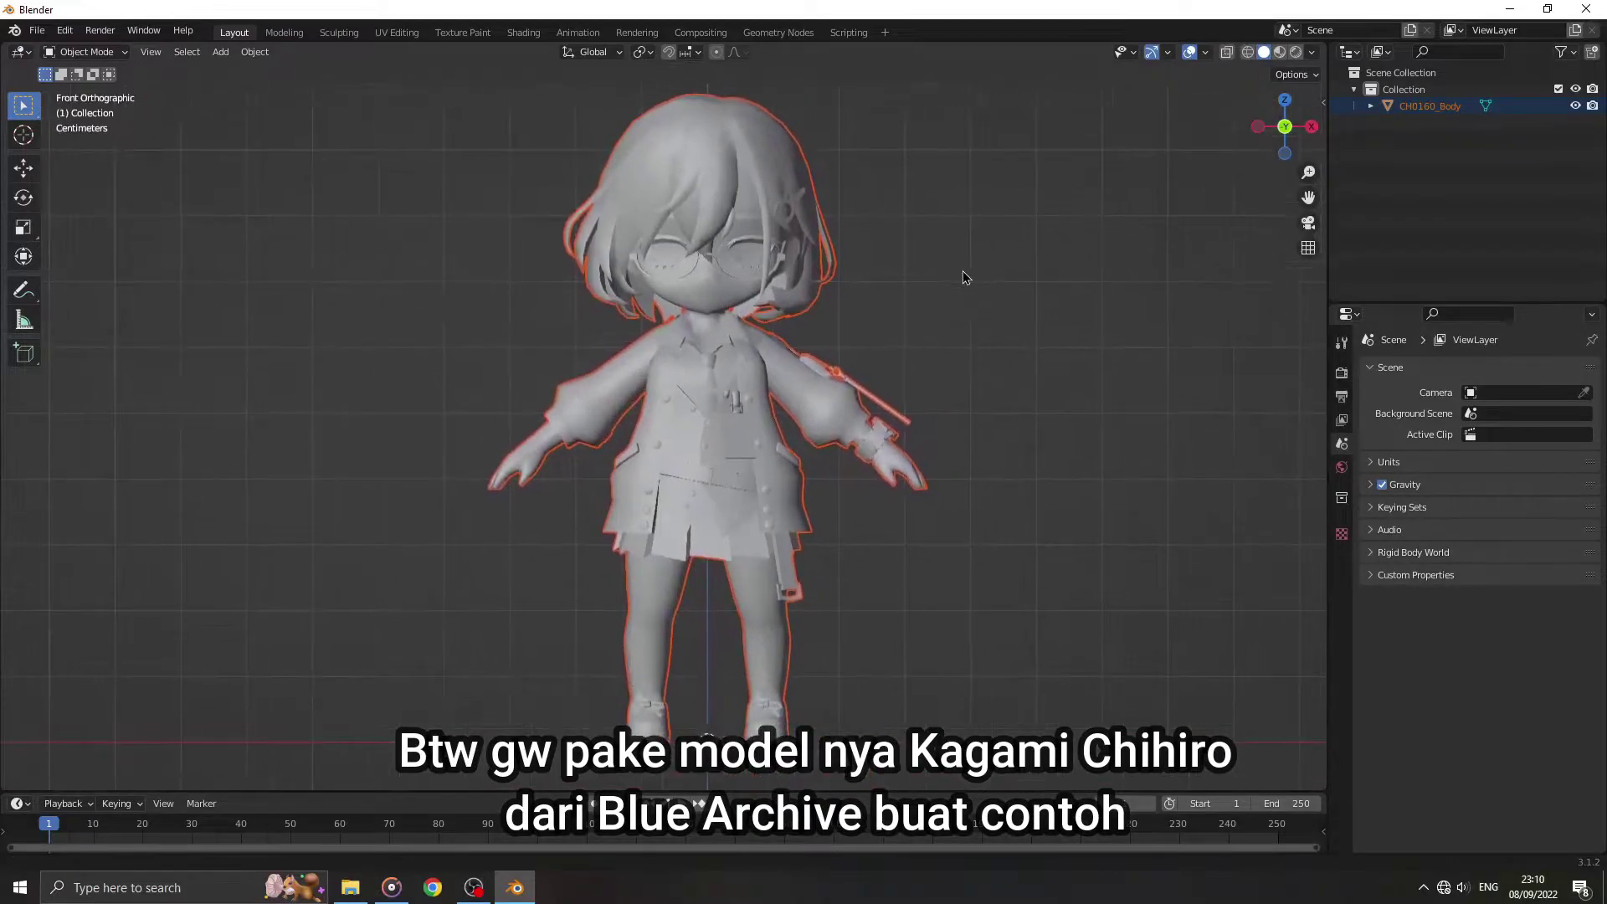
{"action": "left_click", "coordinate": [1430, 109]}
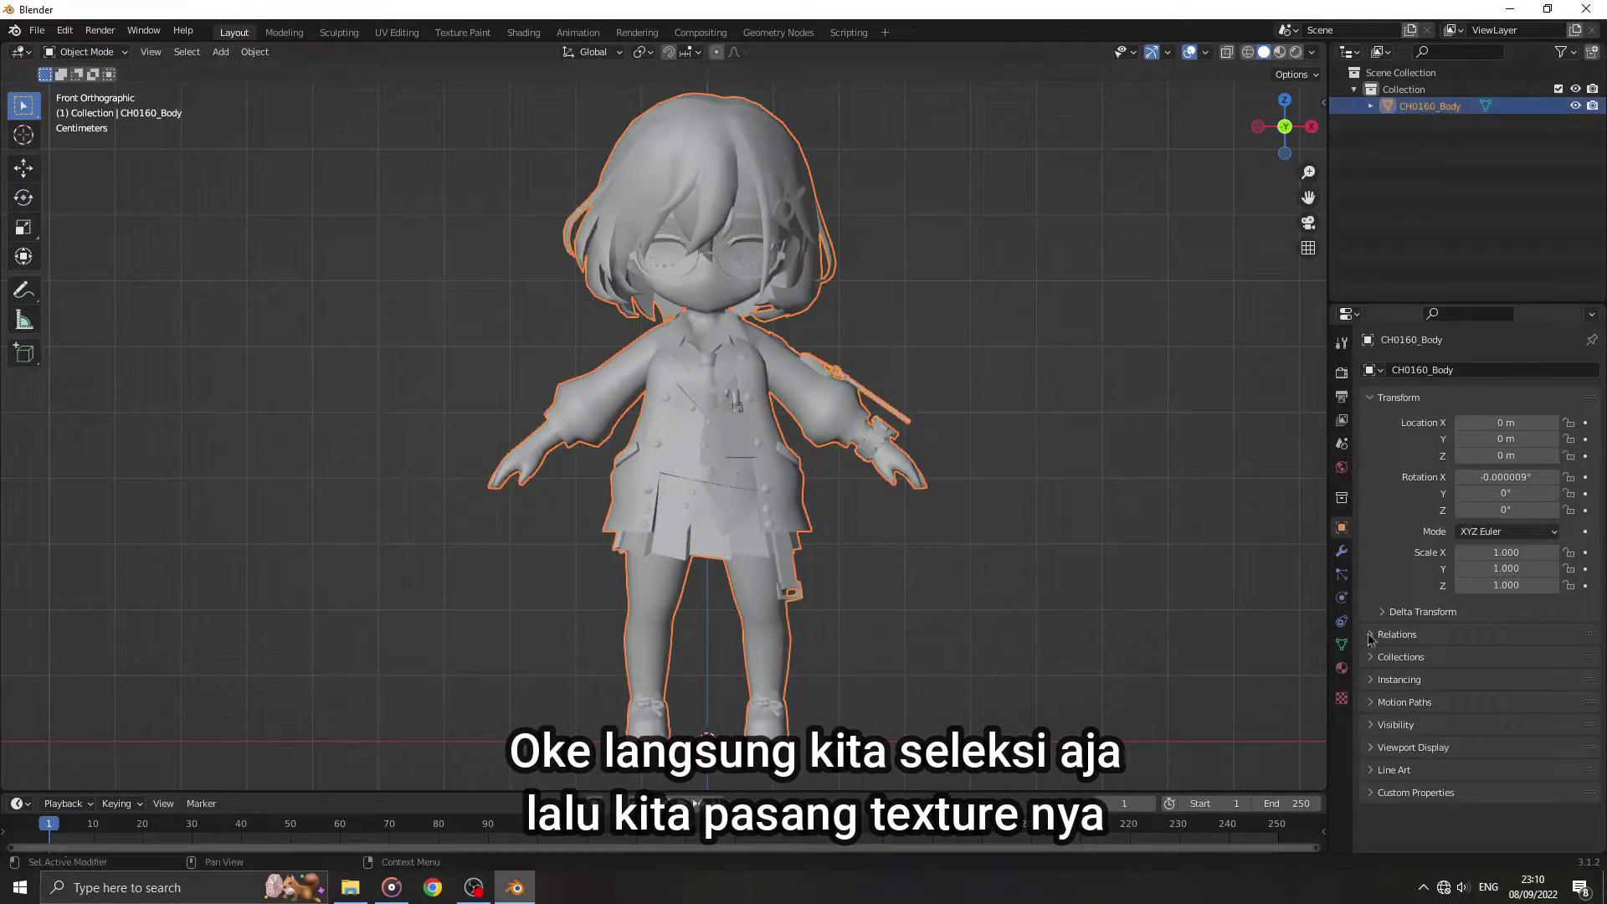
Step: Give the Body material a CH0160_Body.png image texture and enable Material Preview
{"action": "left_click", "coordinate": [1342, 668]}
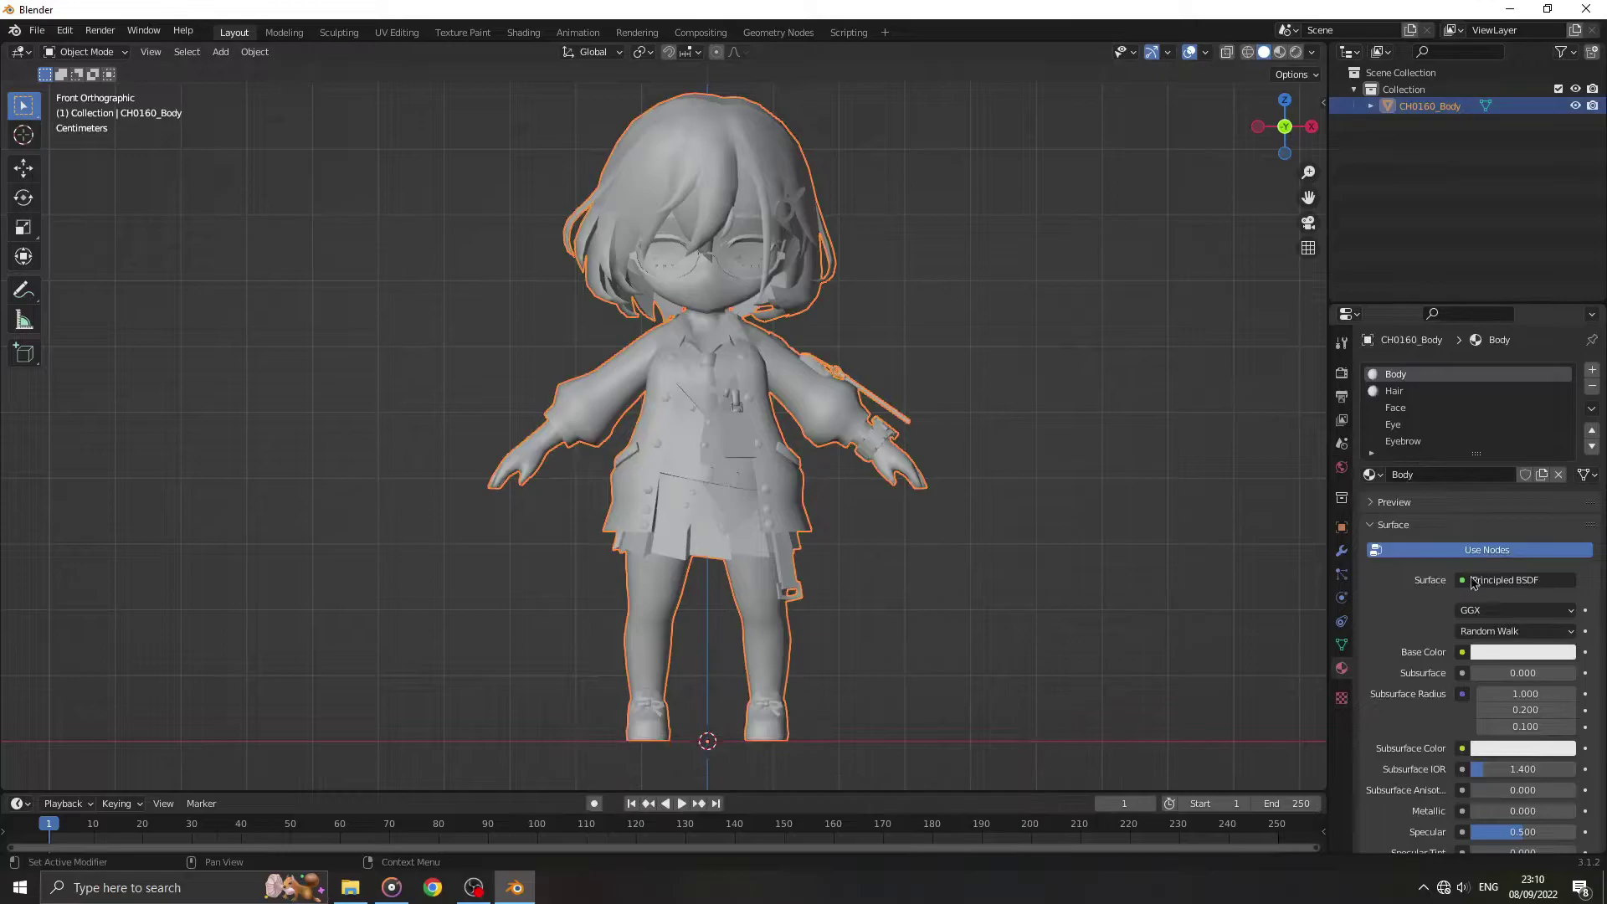
{"action": "left_click", "coordinate": [1468, 584]}
{"action": "left_click", "coordinate": [1461, 652]}
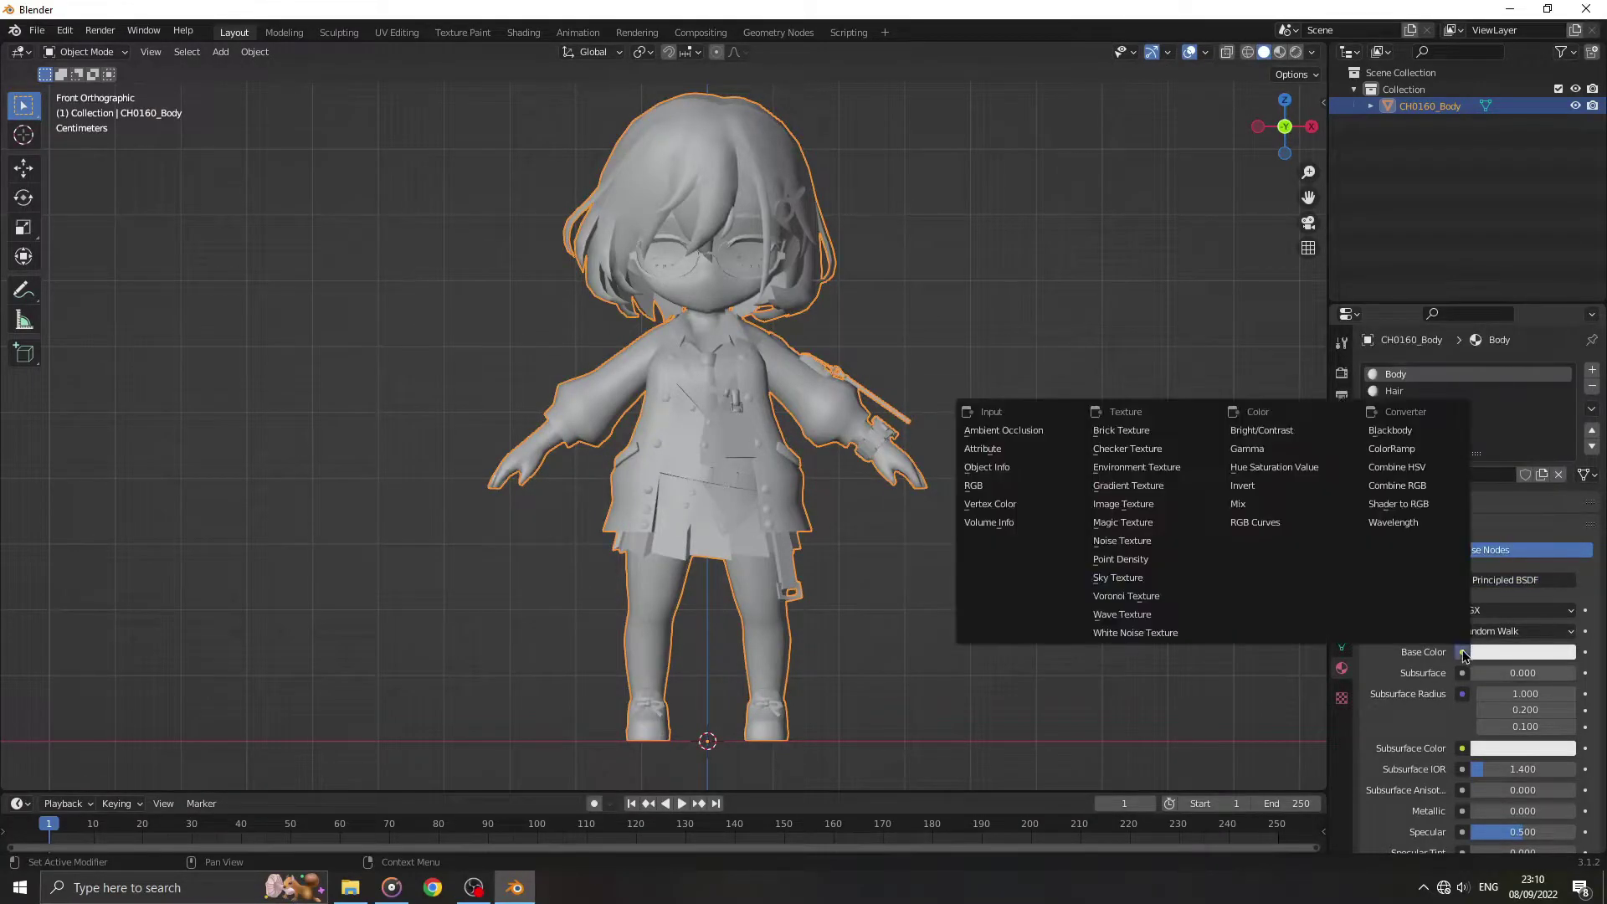
{"action": "left_click", "coordinate": [1130, 503]}
{"action": "left_click", "coordinate": [1545, 673]}
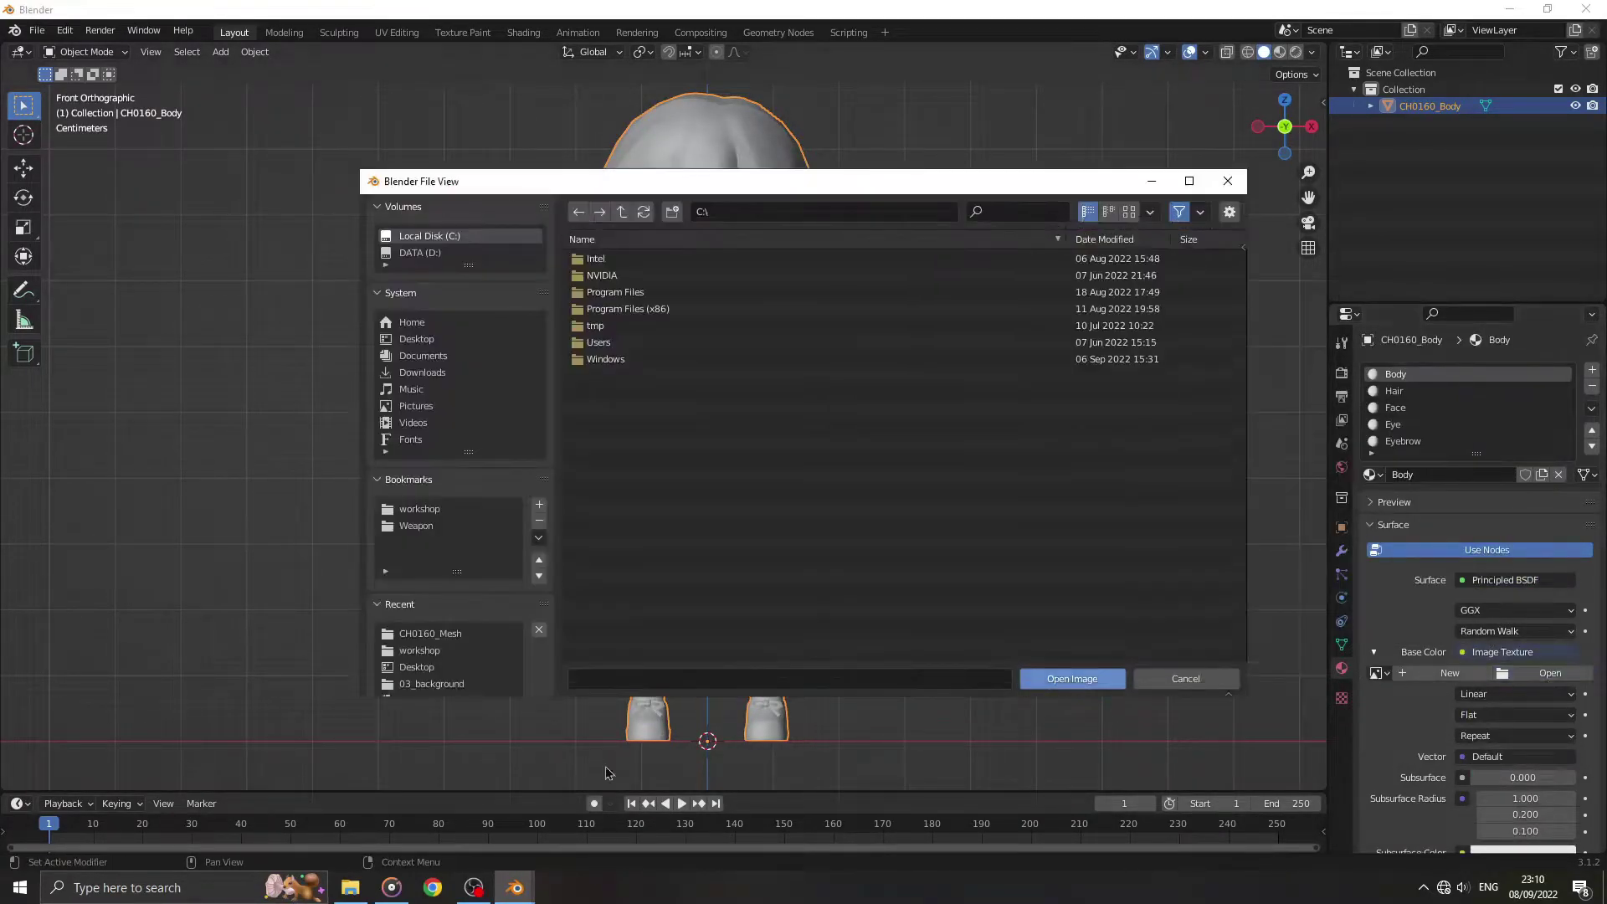
{"action": "left_click", "coordinate": [459, 642]}
{"action": "left_click", "coordinate": [636, 259]}
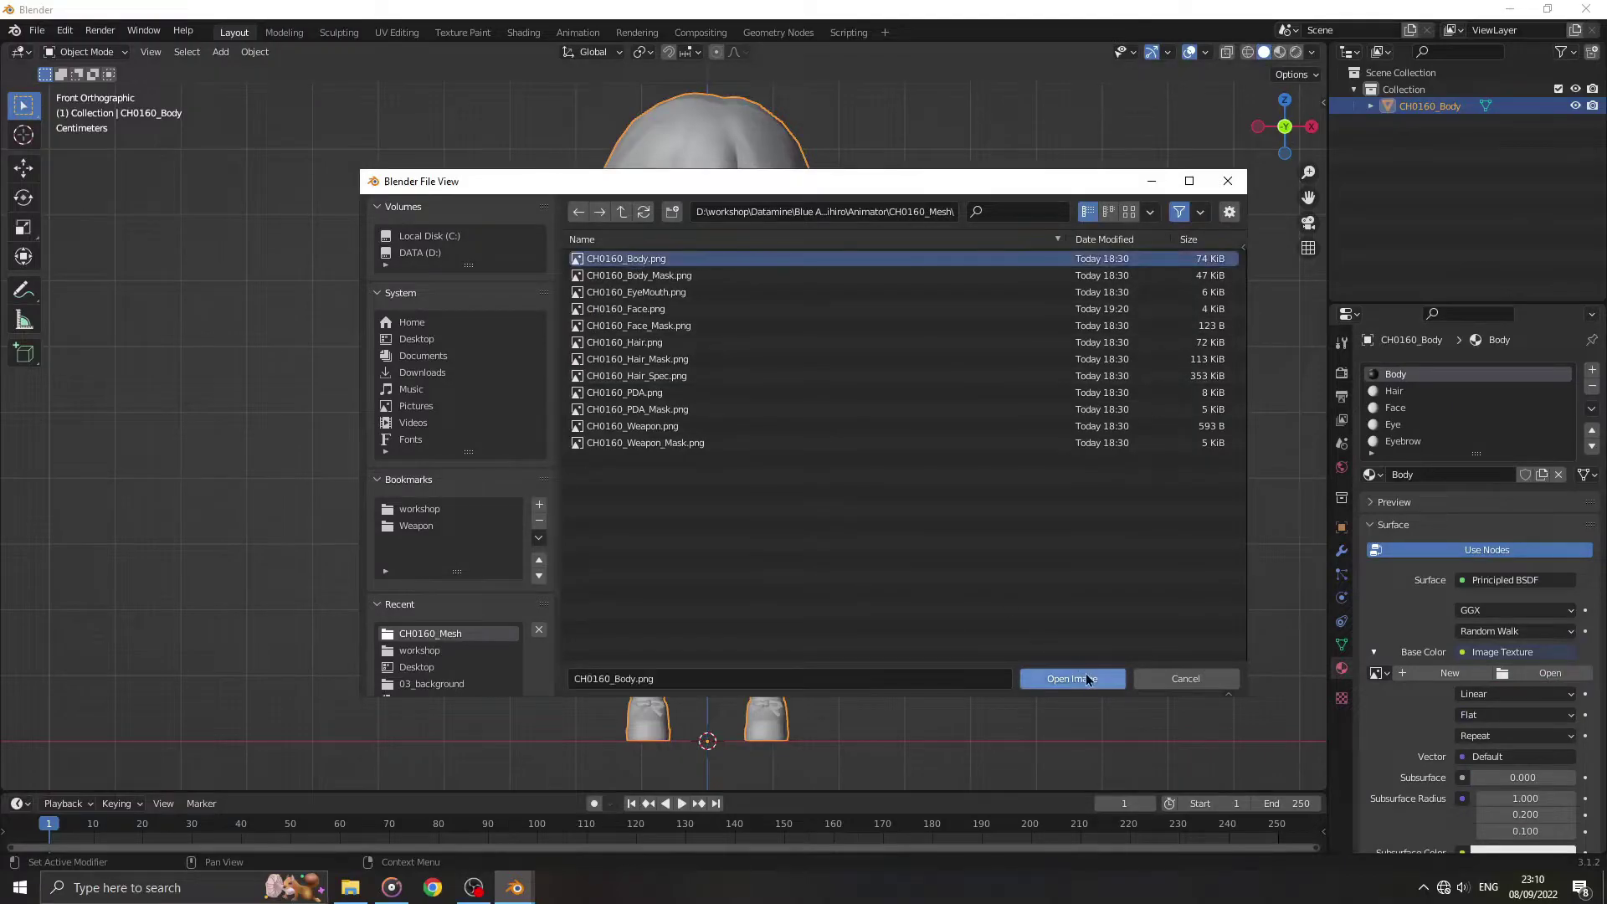
{"action": "left_click", "coordinate": [1080, 678]}
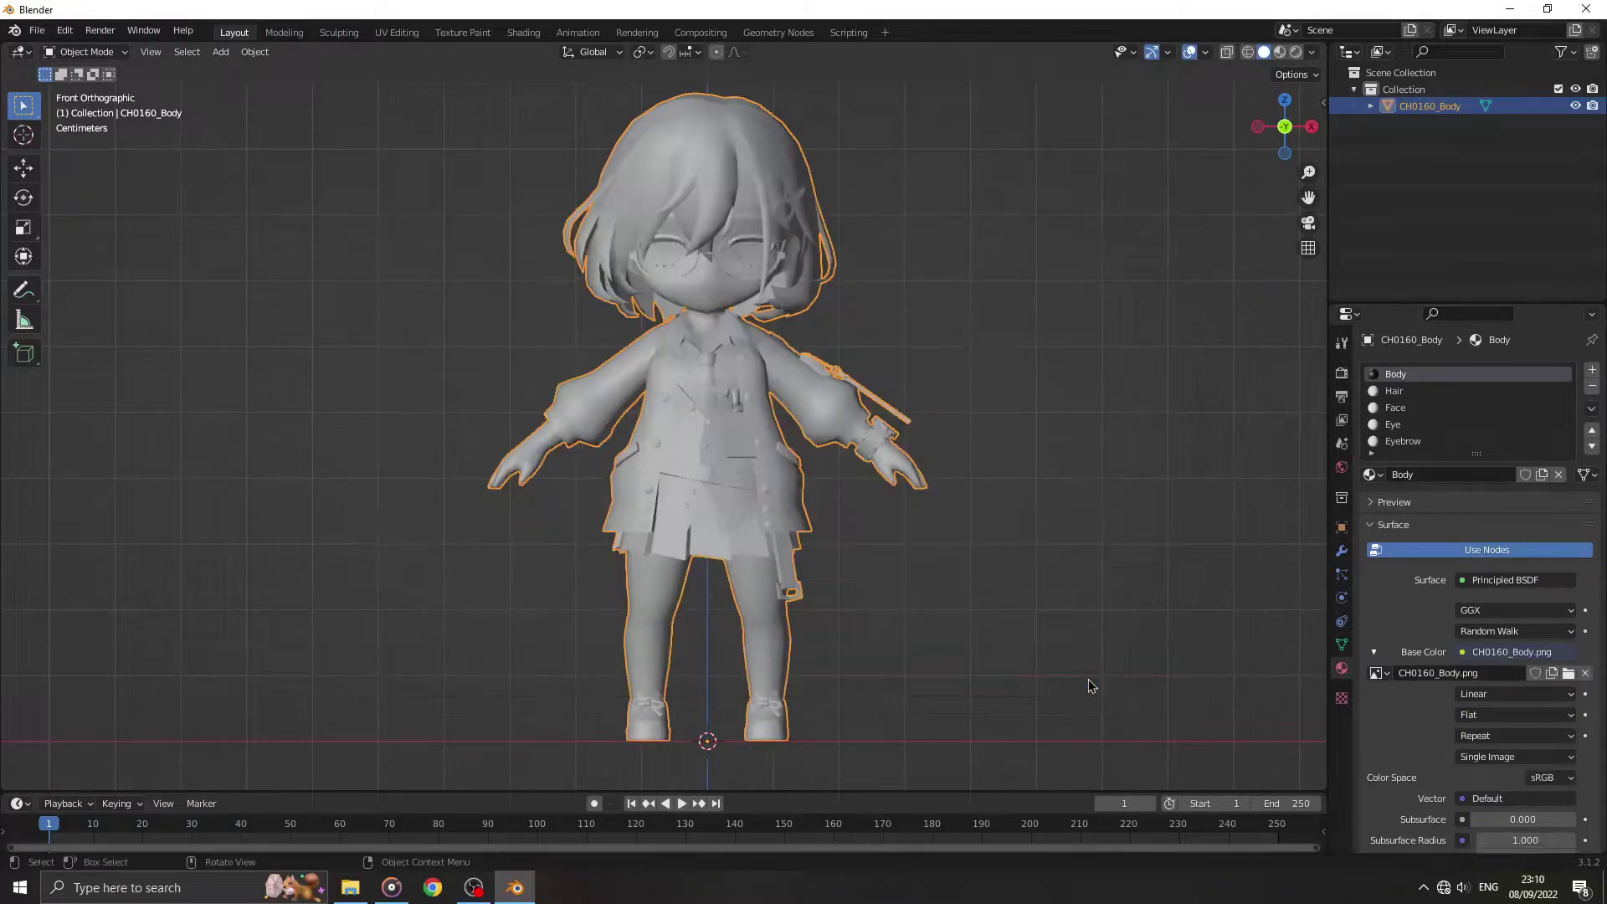
{"action": "left_click", "coordinate": [1285, 53]}
Step: Apply image textures to the Hair material and CH0160_Face.png to the Face material
{"action": "left_click", "coordinate": [1393, 392]}
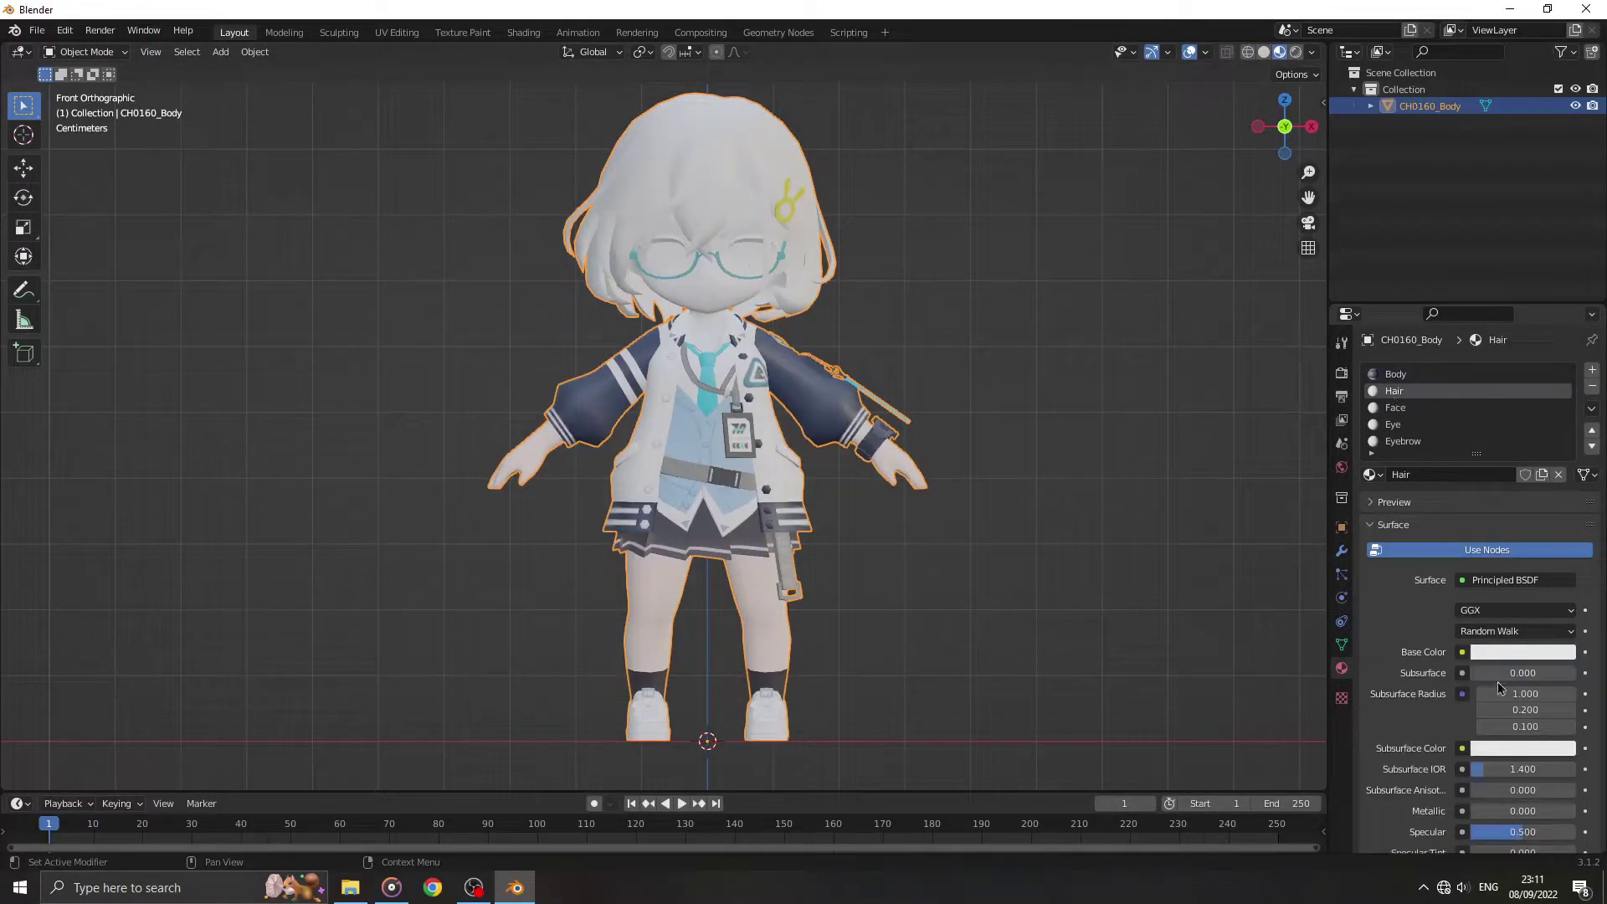
{"action": "left_click", "coordinate": [1463, 652]}
{"action": "left_click", "coordinate": [1130, 504]}
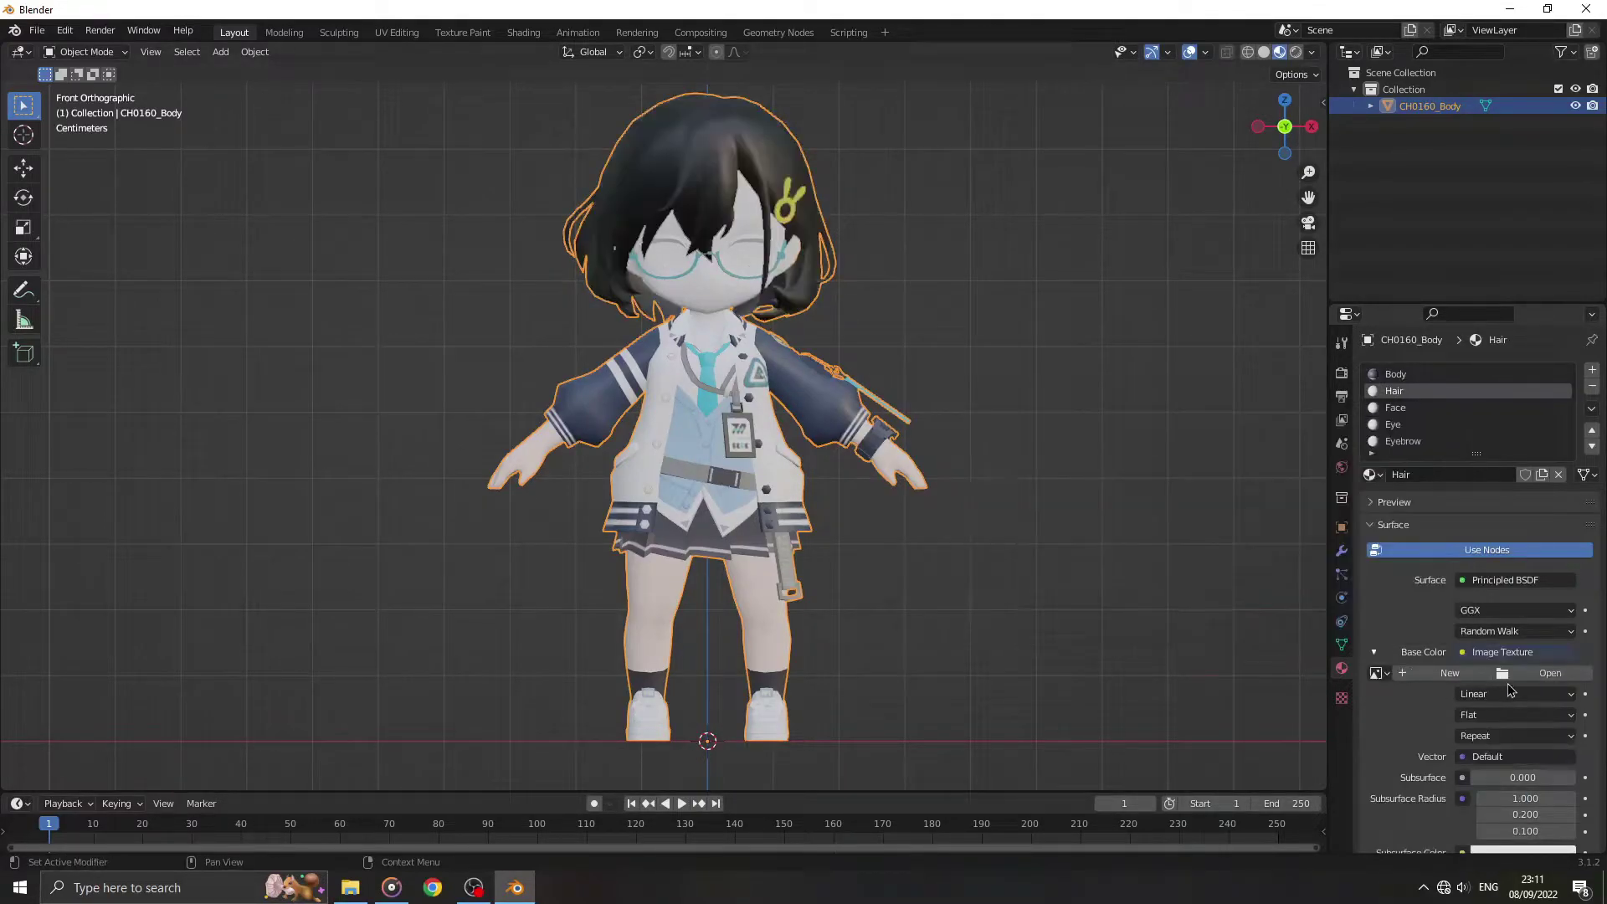
{"action": "left_click", "coordinate": [1545, 673]}
{"action": "double_click", "coordinate": [636, 343]}
{"action": "left_click", "coordinate": [1545, 673]}
{"action": "double_click", "coordinate": [628, 309]}
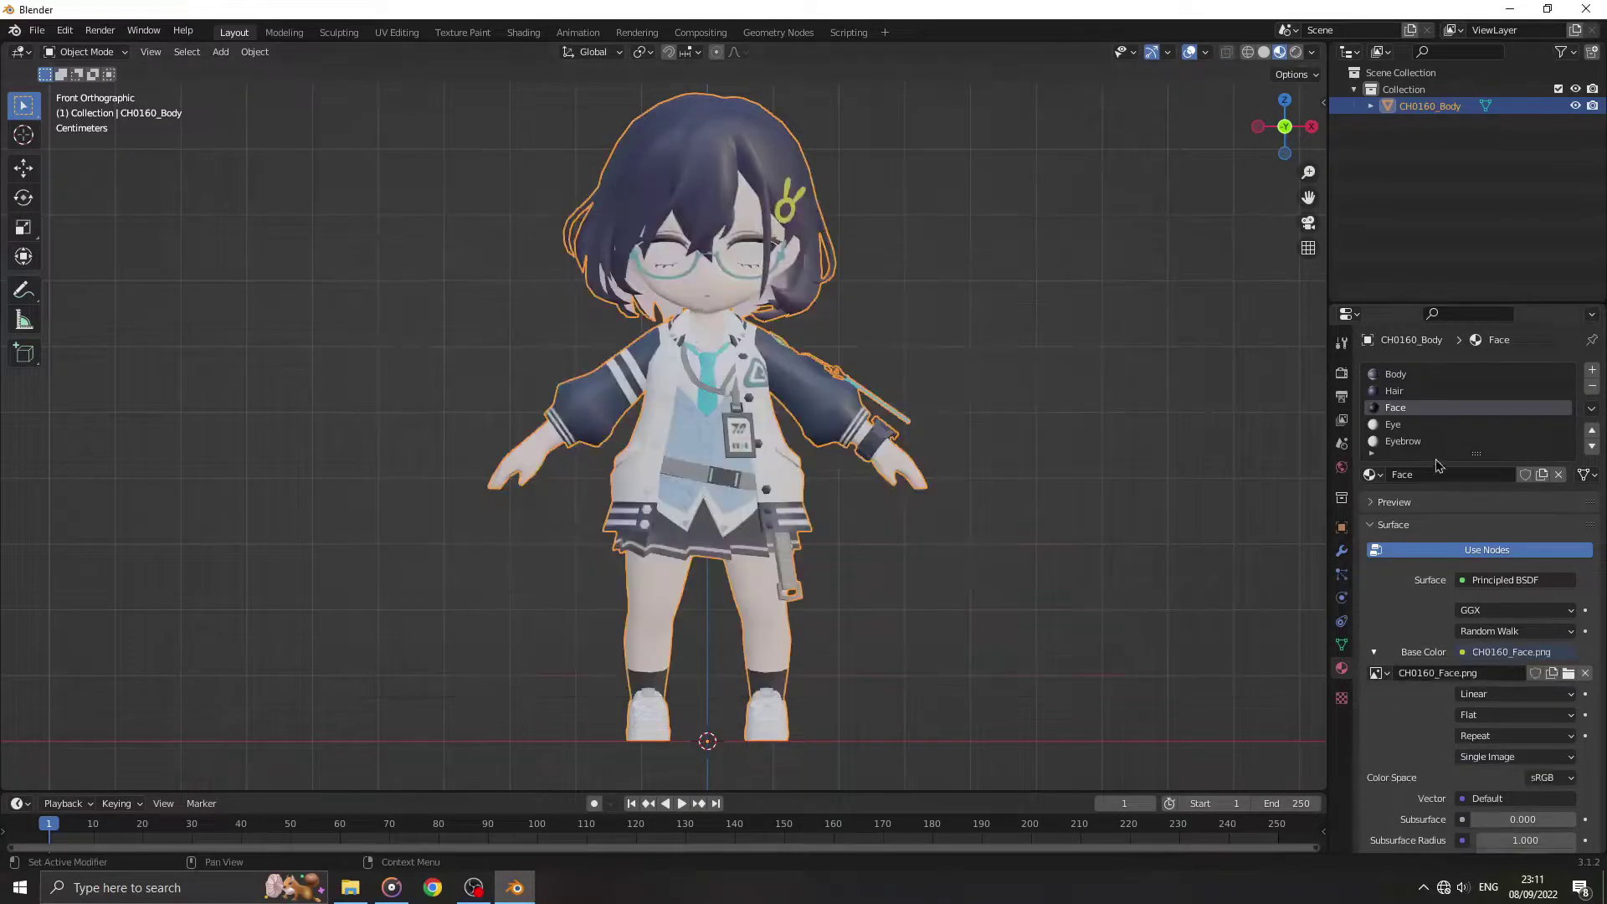
Step: Apply CH0160_EyeMouth.png as the image texture on the Eye and Eyebrow materials
{"action": "left_click", "coordinate": [1392, 424]}
{"action": "left_click", "coordinate": [1463, 652]}
{"action": "left_click", "coordinate": [1123, 504]}
{"action": "left_click", "coordinate": [1550, 672]}
{"action": "double_click", "coordinate": [636, 342]}
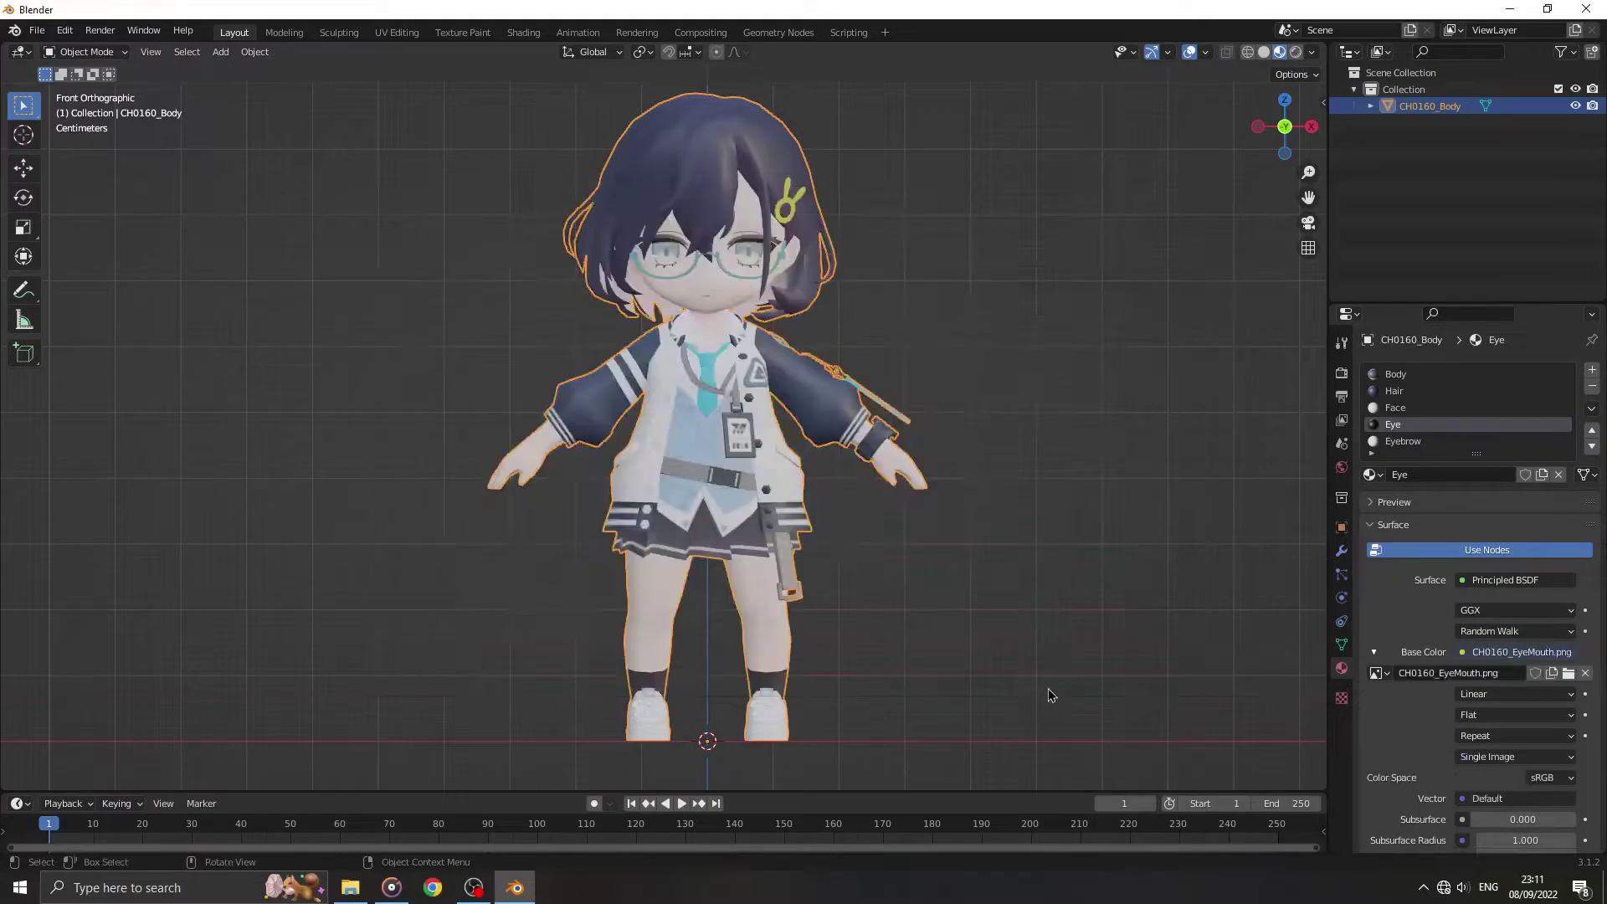
{"action": "left_click", "coordinate": [1403, 441]}
{"action": "left_click", "coordinate": [1463, 652]}
{"action": "left_click", "coordinate": [1550, 673]}
{"action": "left_click", "coordinate": [1054, 676]}
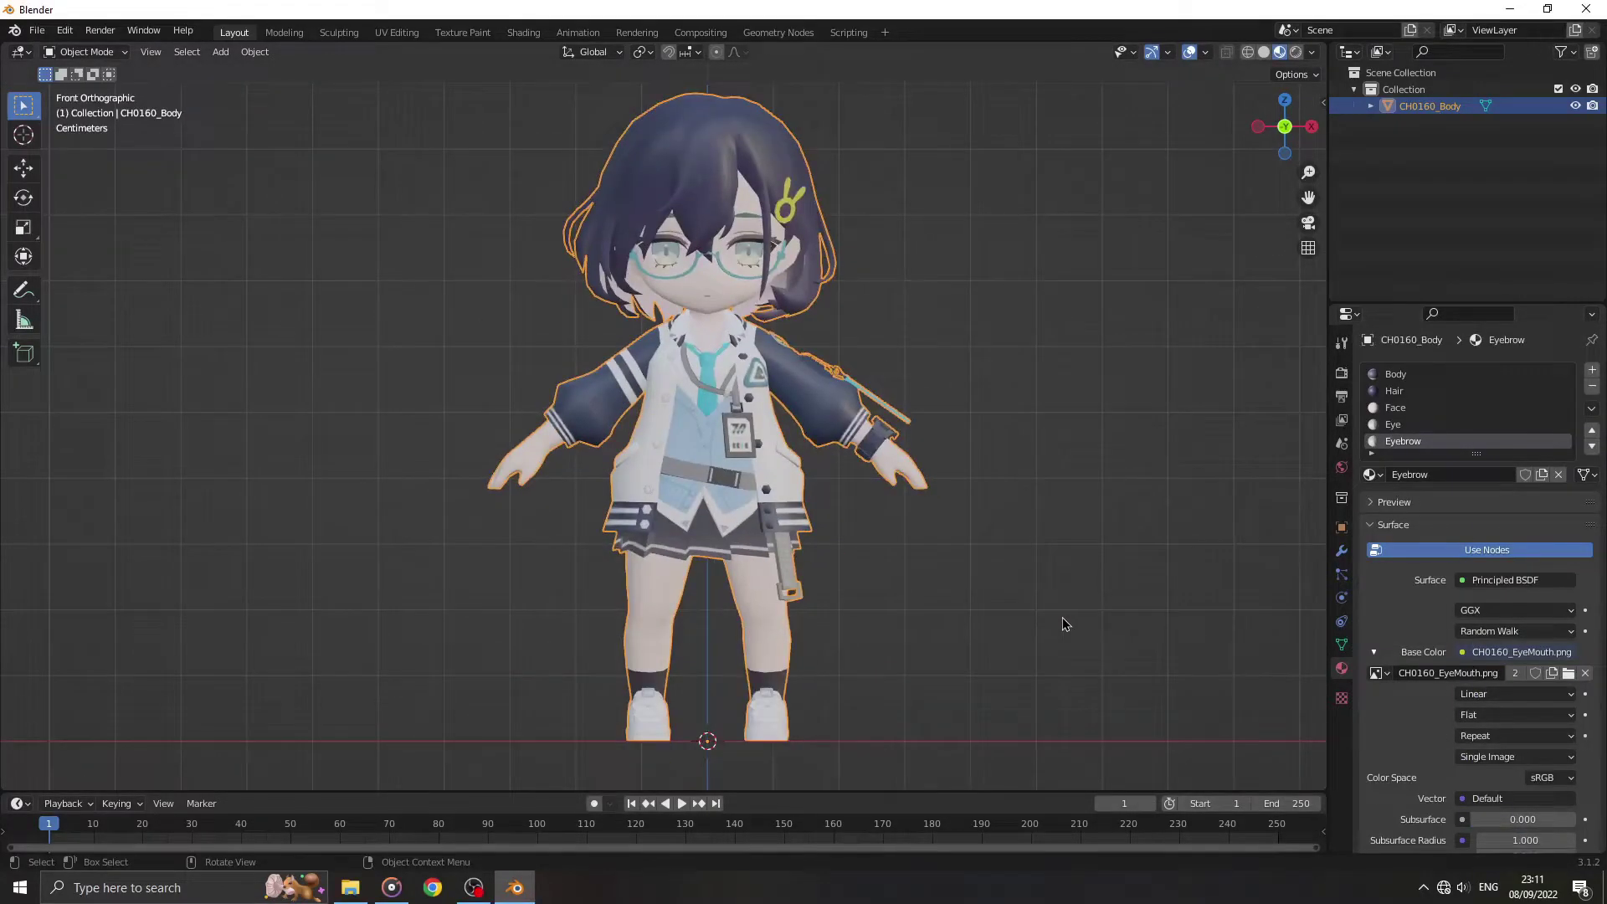
Step: Orbit to a perspective view, select the Face material and enter the Shading workspace
{"action": "mouse_move", "coordinate": [1078, 594]}
{"action": "middle_mouse_down"}
{"action": "mouse_move", "coordinate": [897, 614]}
{"action": "mouse_move", "coordinate": [1099, 629]}
{"action": "mouse_move", "coordinate": [1284, 617]}
{"action": "mouse_move", "coordinate": [144, 604]}
{"action": "mouse_move", "coordinate": [490, 631]}
{"action": "mouse_move", "coordinate": [499, 596]}
{"action": "middle_mouse_up"}
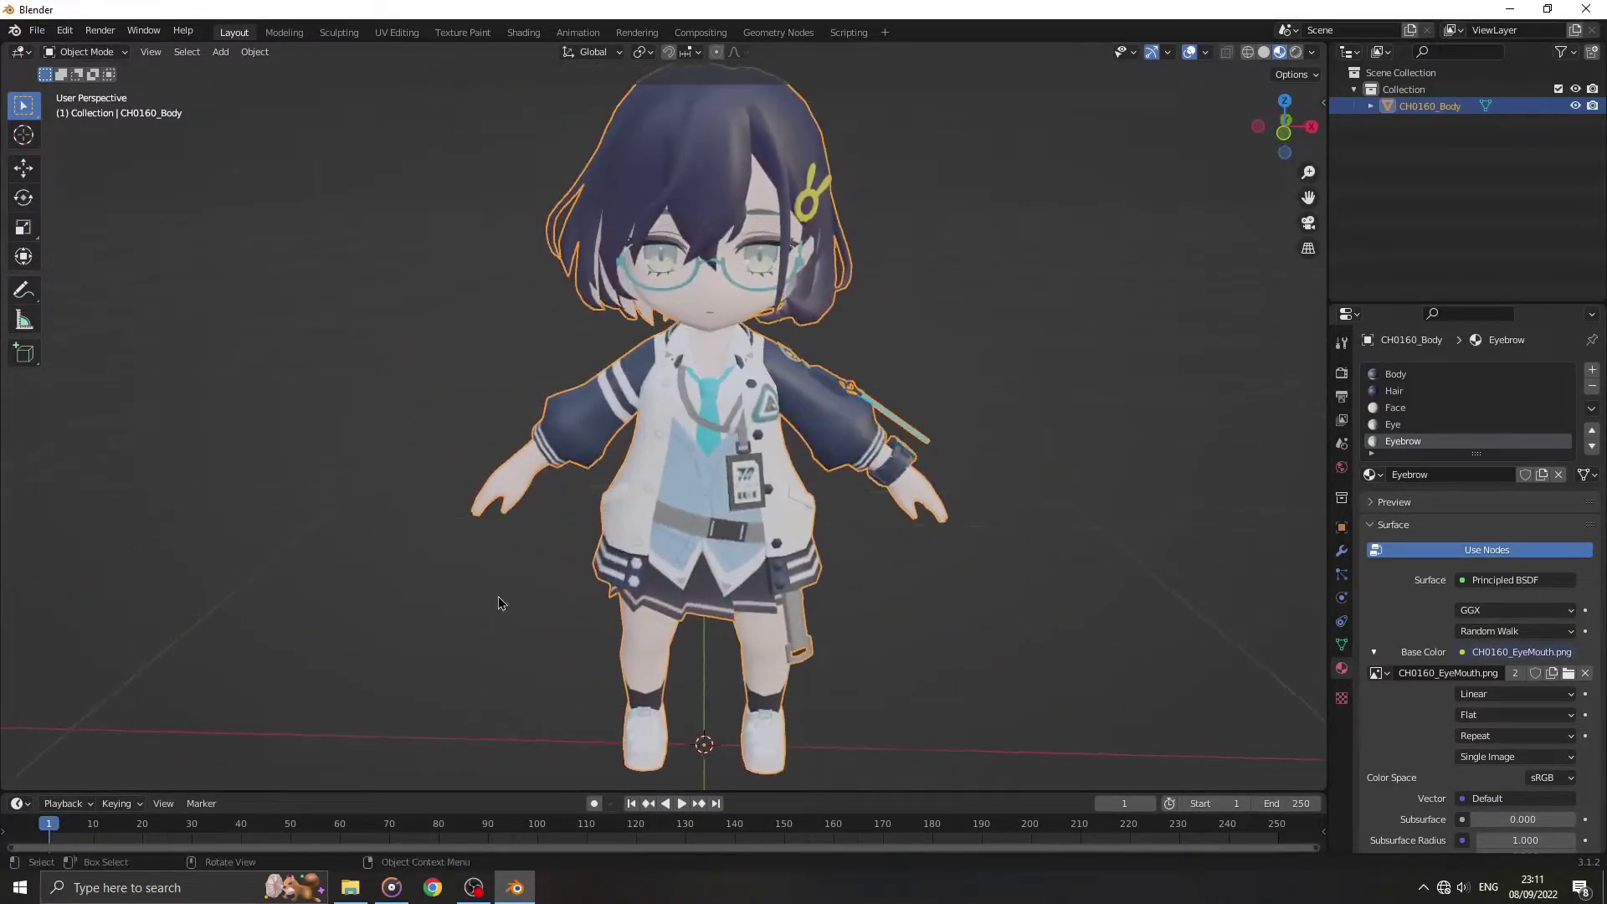
{"action": "left_click", "coordinate": [1421, 407]}
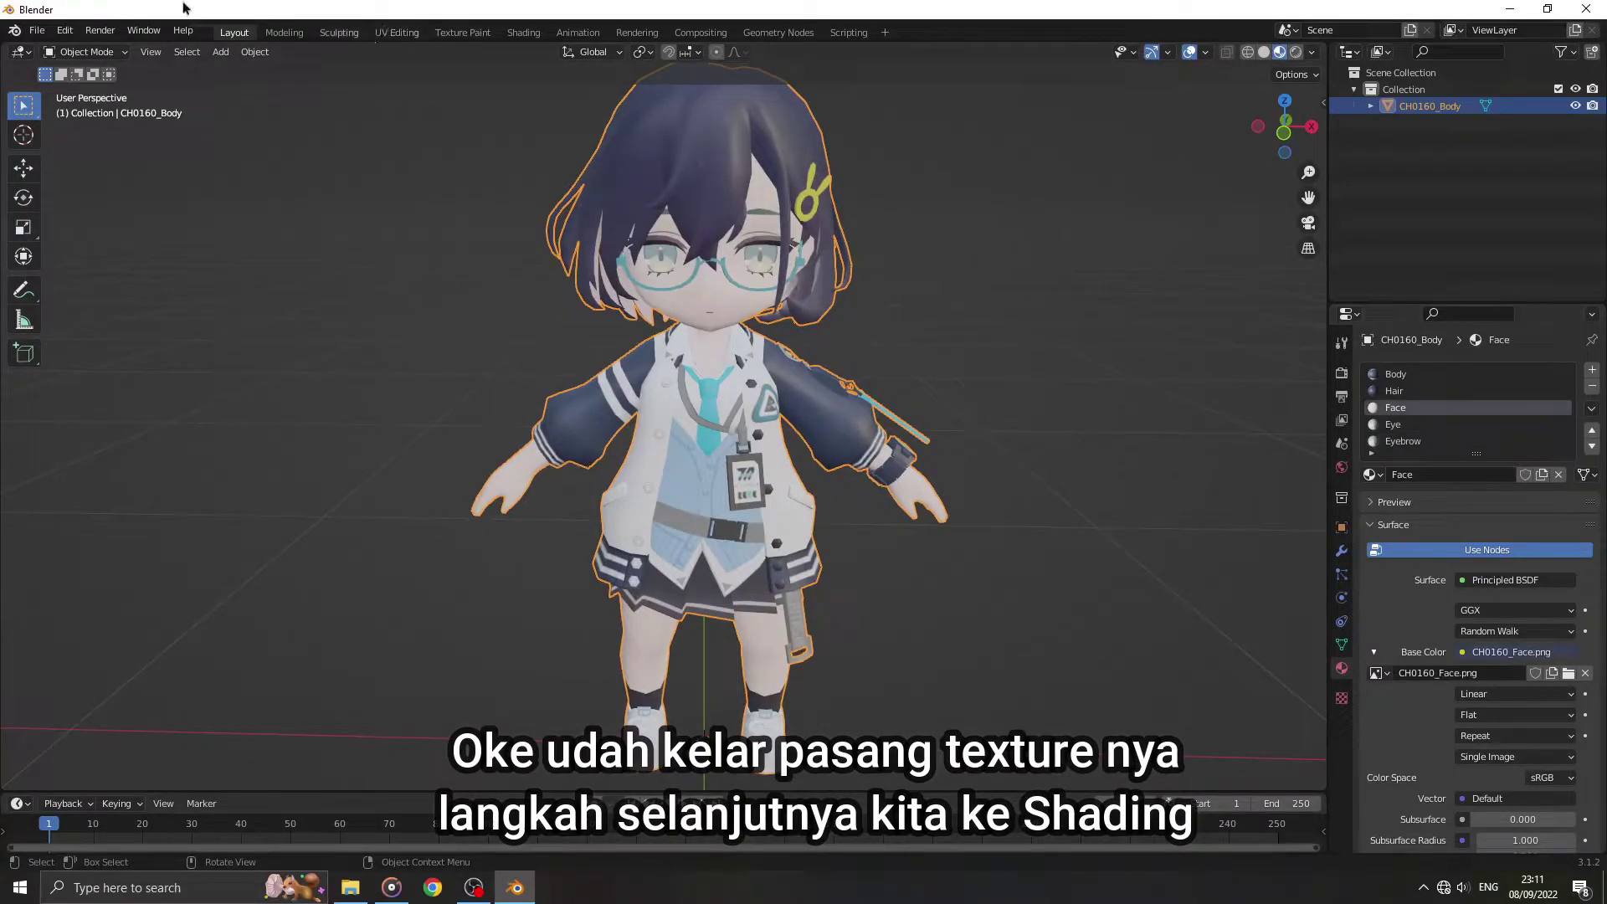
{"action": "left_click", "coordinate": [532, 34]}
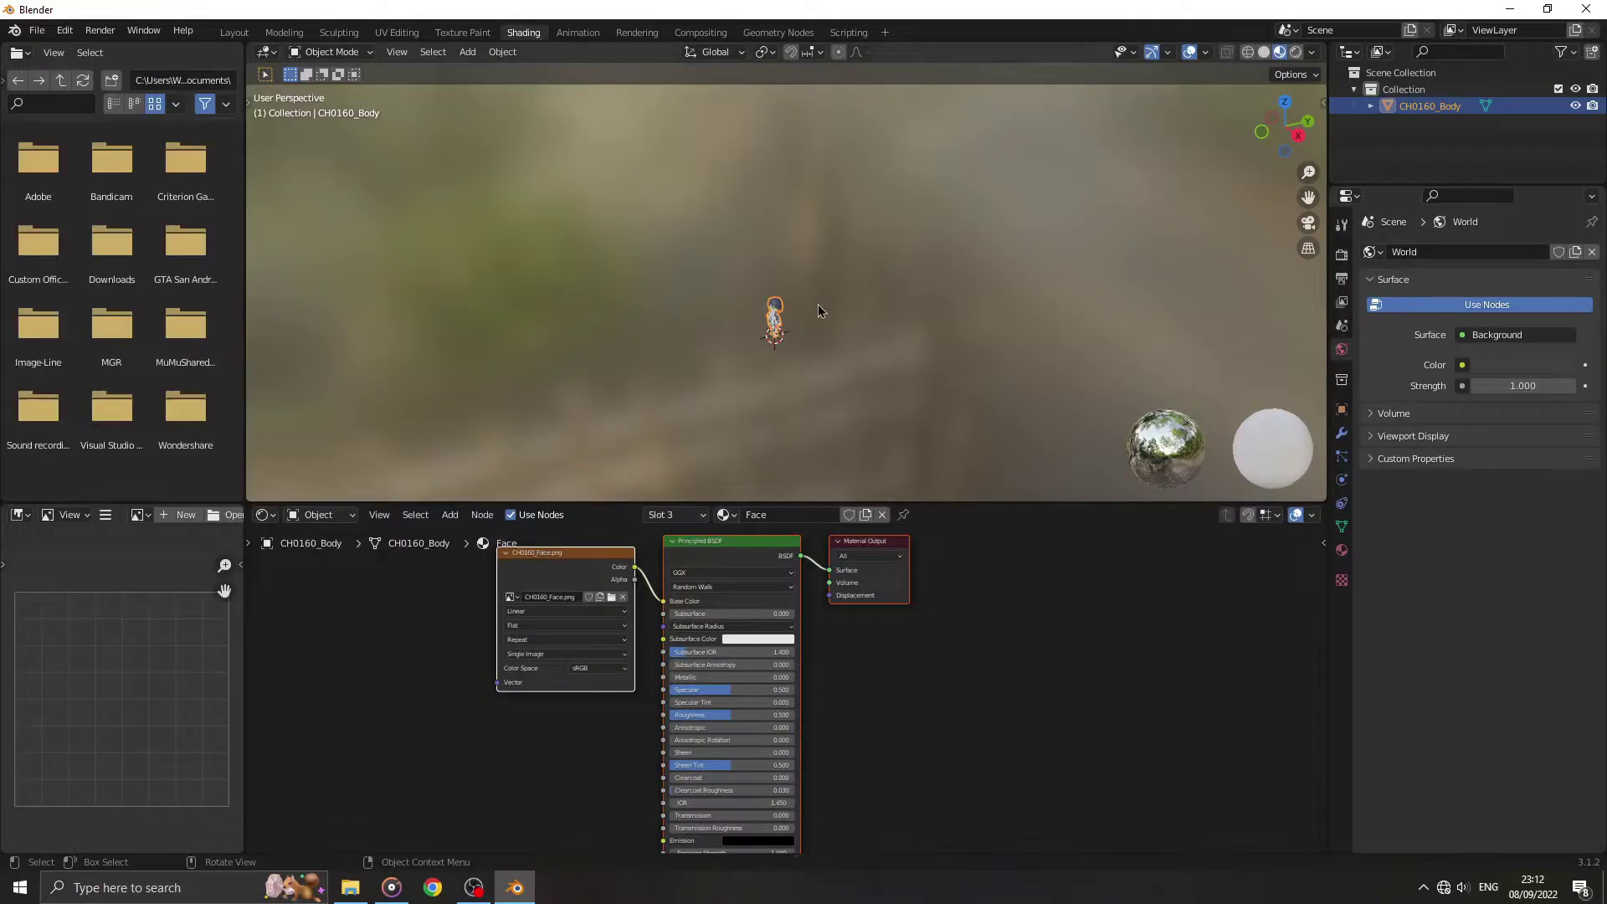
{"action": "middle_click_drag", "start_coordinate": [842, 326], "coordinate": [867, 289]}
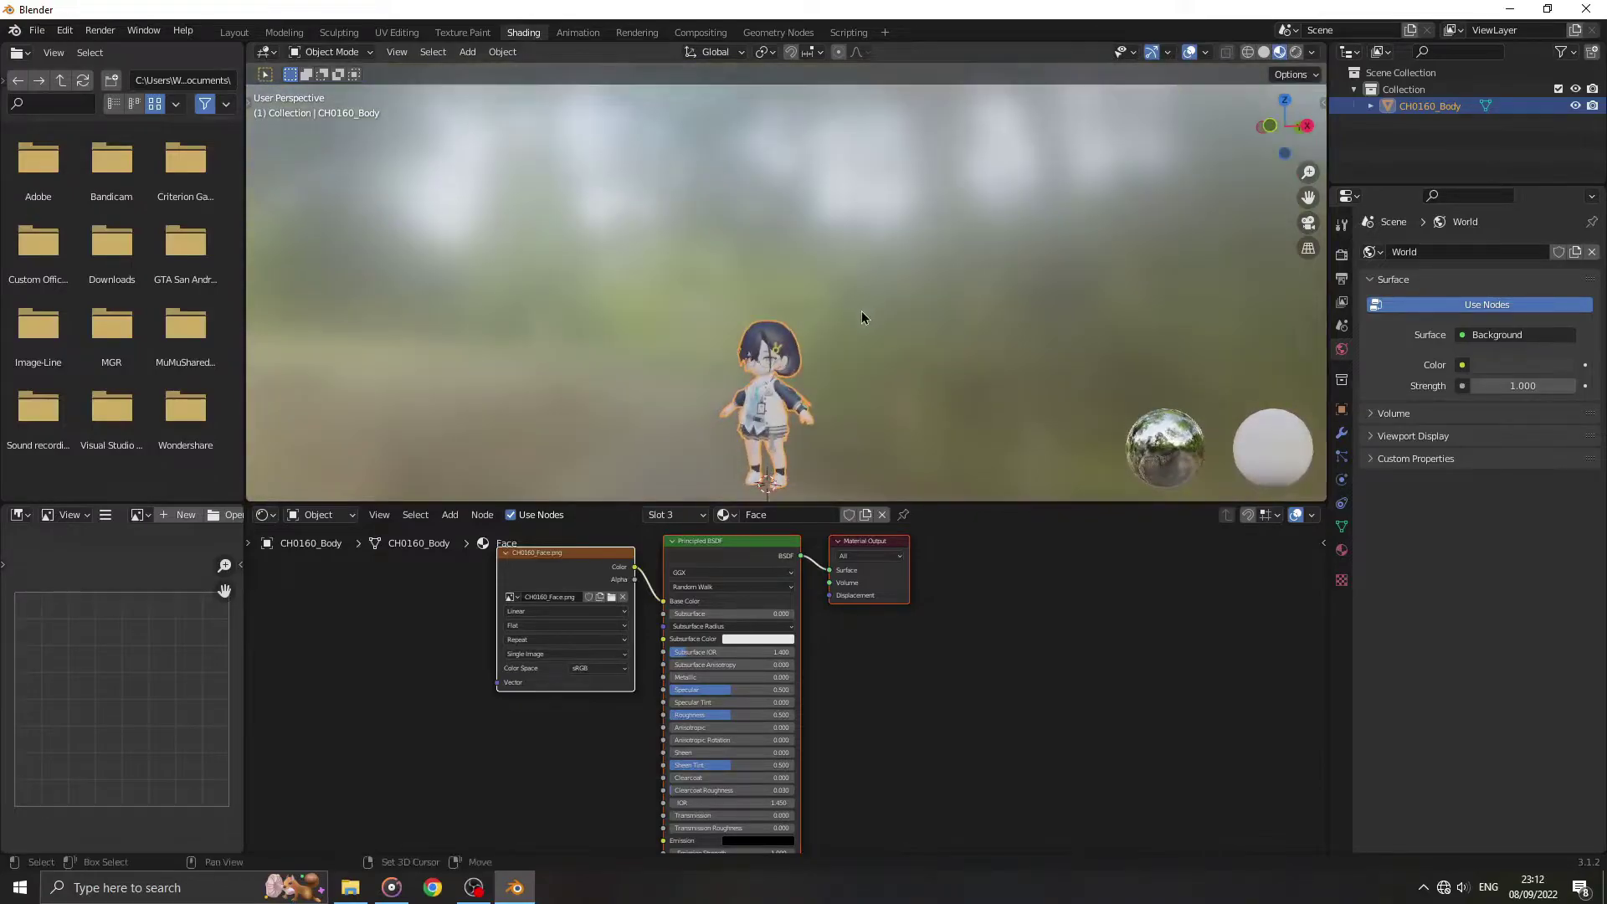
{"action": "scroll", "coordinate": [861, 310], "scroll_direction": "up", "scroll_amount": 2}
{"action": "scroll", "coordinate": [861, 235], "scroll_direction": "up", "scroll_amount": 2}
{"action": "scroll", "coordinate": [845, 269], "scroll_direction": "up", "scroll_amount": 3}
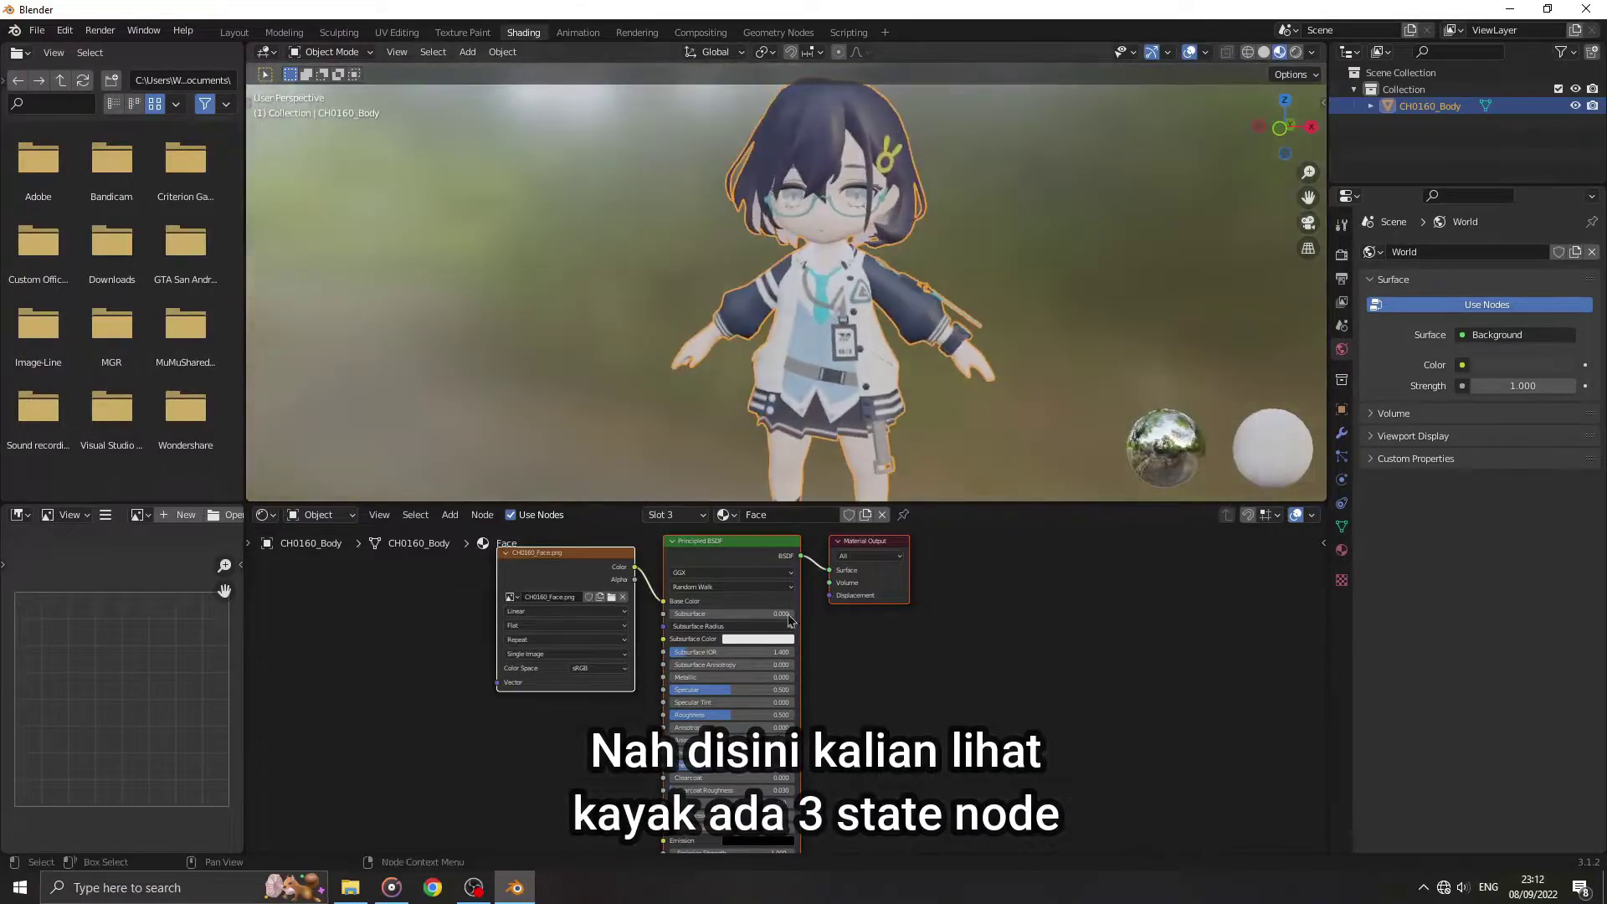
{"action": "scroll", "coordinate": [795, 623], "scroll_direction": "up", "scroll_amount": 2}
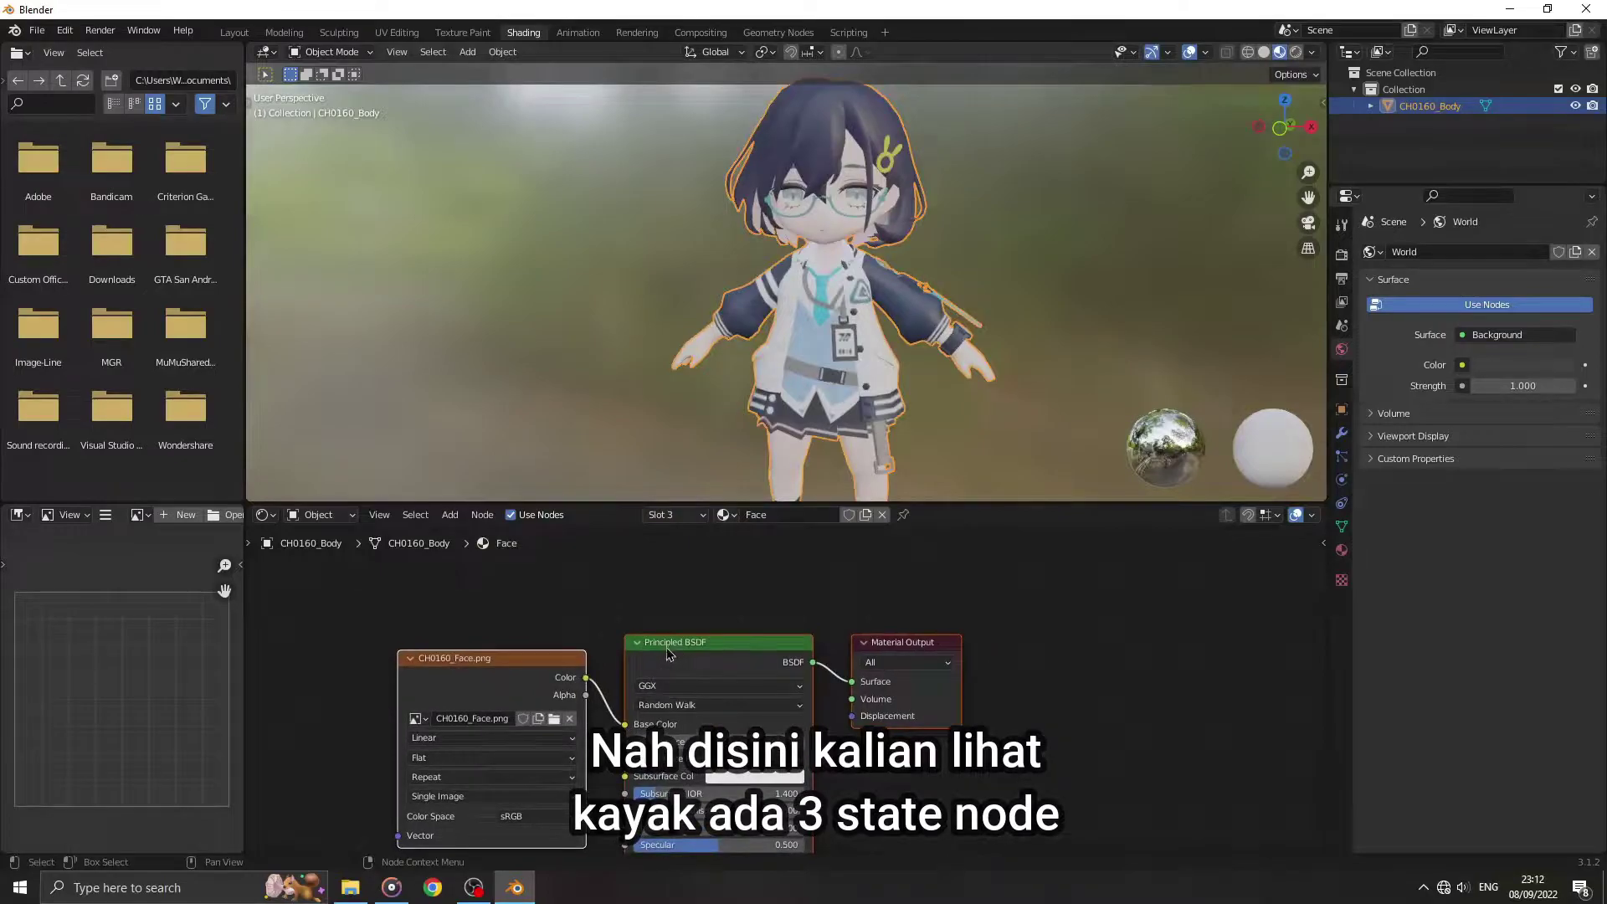
{"action": "scroll", "coordinate": [741, 360], "scroll_direction": "up", "scroll_amount": 2}
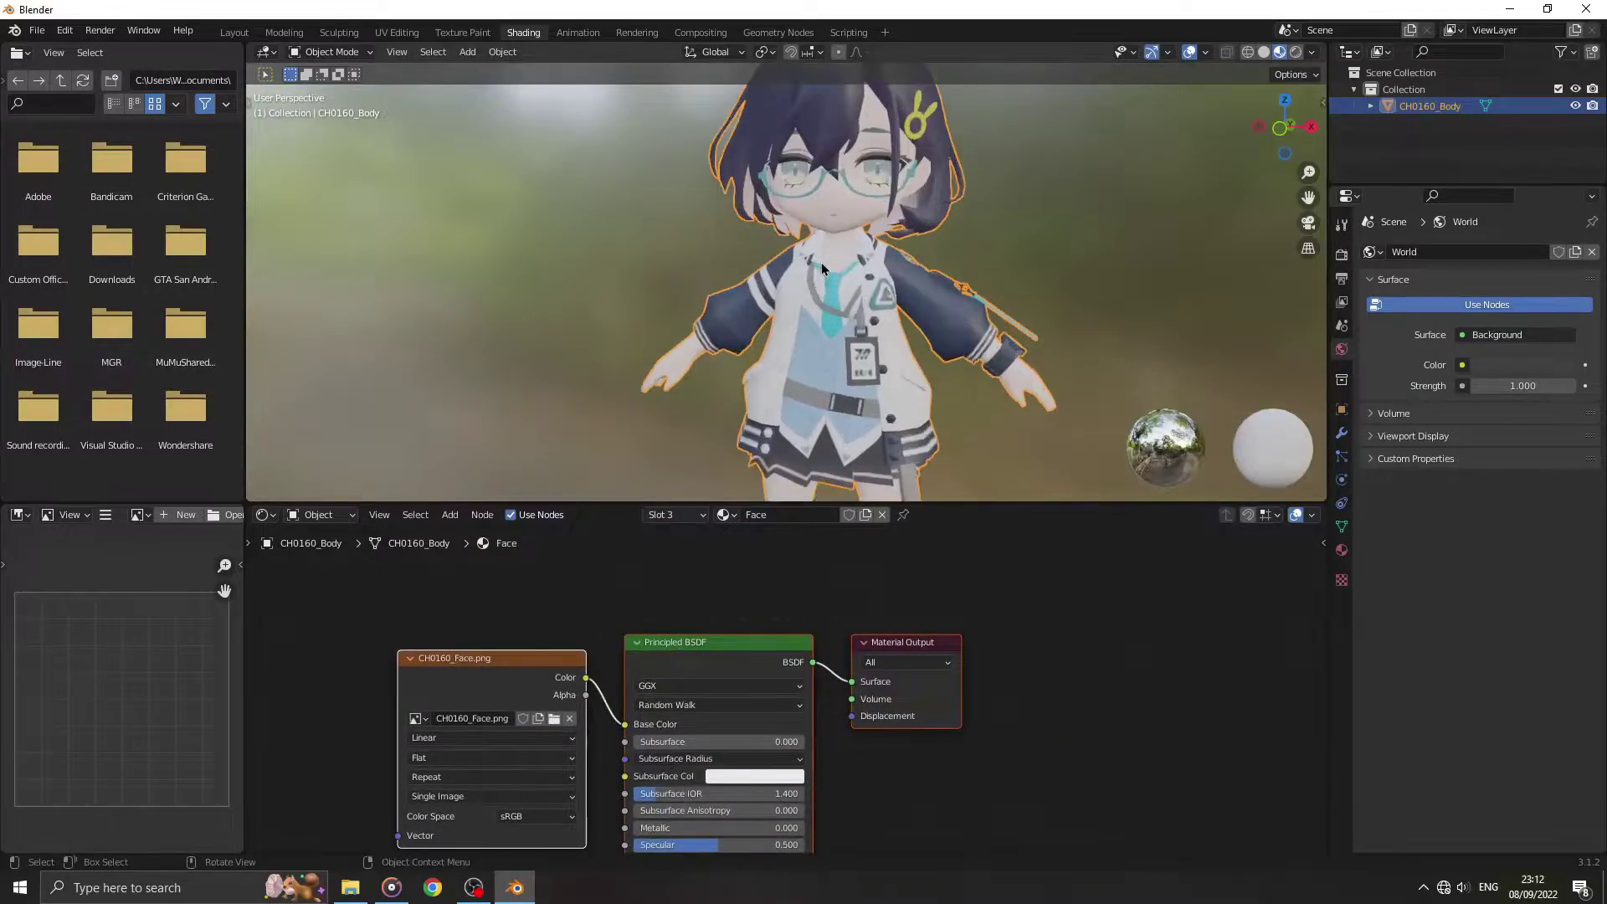
{"action": "scroll", "coordinate": [741, 360], "scroll_direction": "up", "scroll_amount": 2}
{"action": "scroll", "coordinate": [741, 360], "scroll_direction": "up", "scroll_amount": 2}
{"action": "middle_click_drag", "start_coordinate": [741, 359], "coordinate": [682, 345]}
{"action": "scroll", "coordinate": [661, 343], "scroll_direction": "down", "scroll_amount": 3}
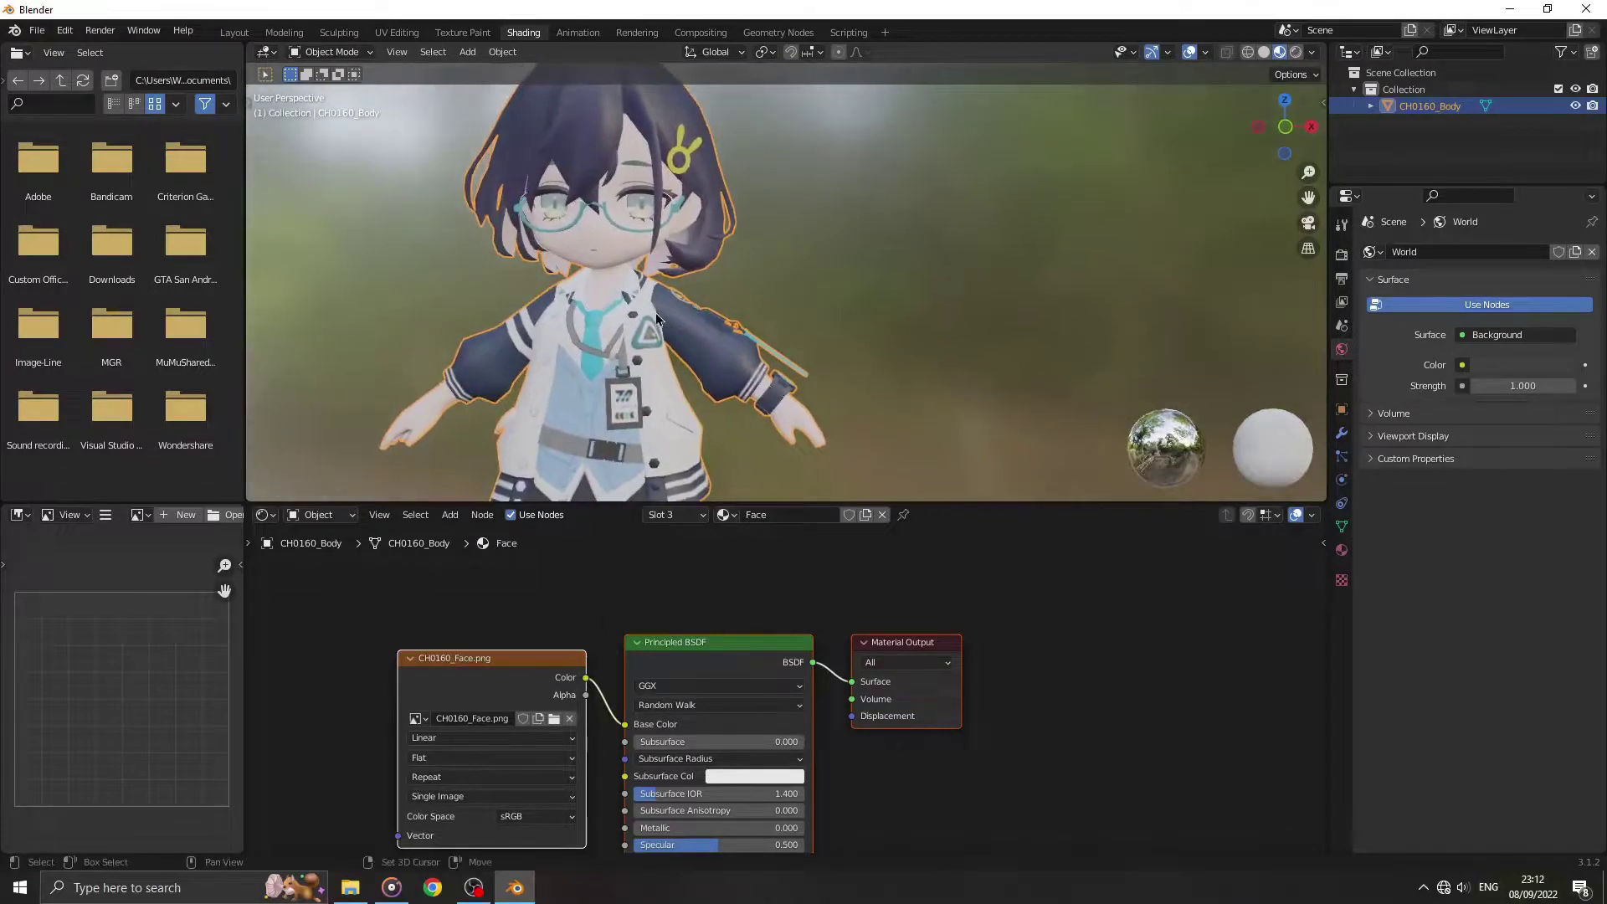
{"action": "scroll", "coordinate": [682, 344], "scroll_direction": "up", "scroll_amount": 2}
{"action": "left_click", "coordinate": [684, 515]}
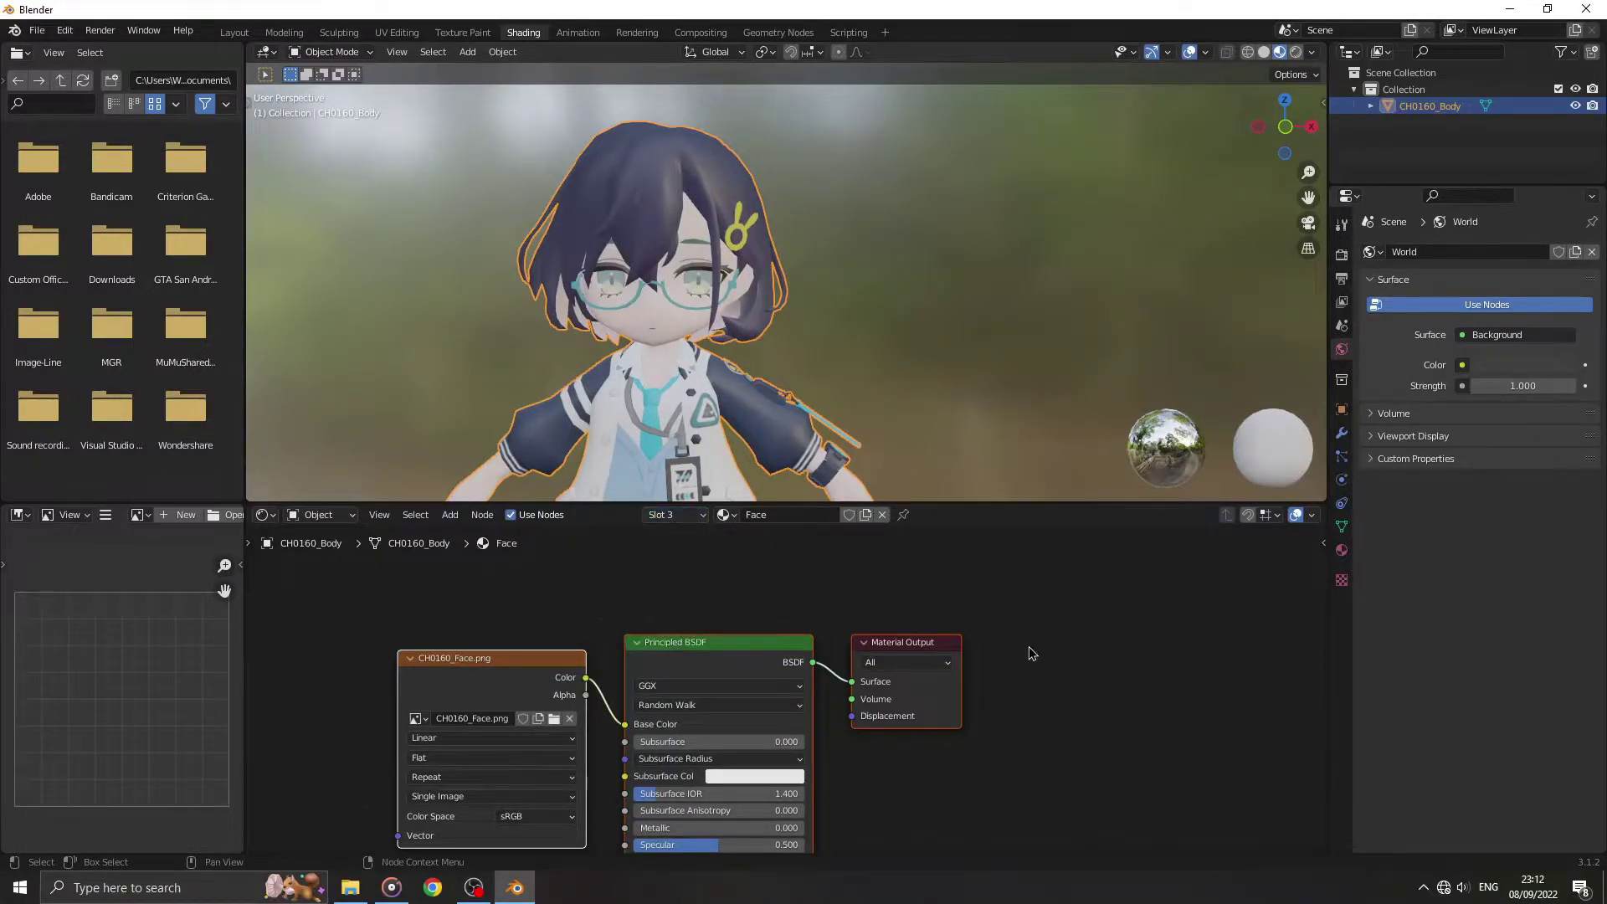
{"action": "middle_click_drag", "start_coordinate": [1029, 650], "coordinate": [841, 624]}
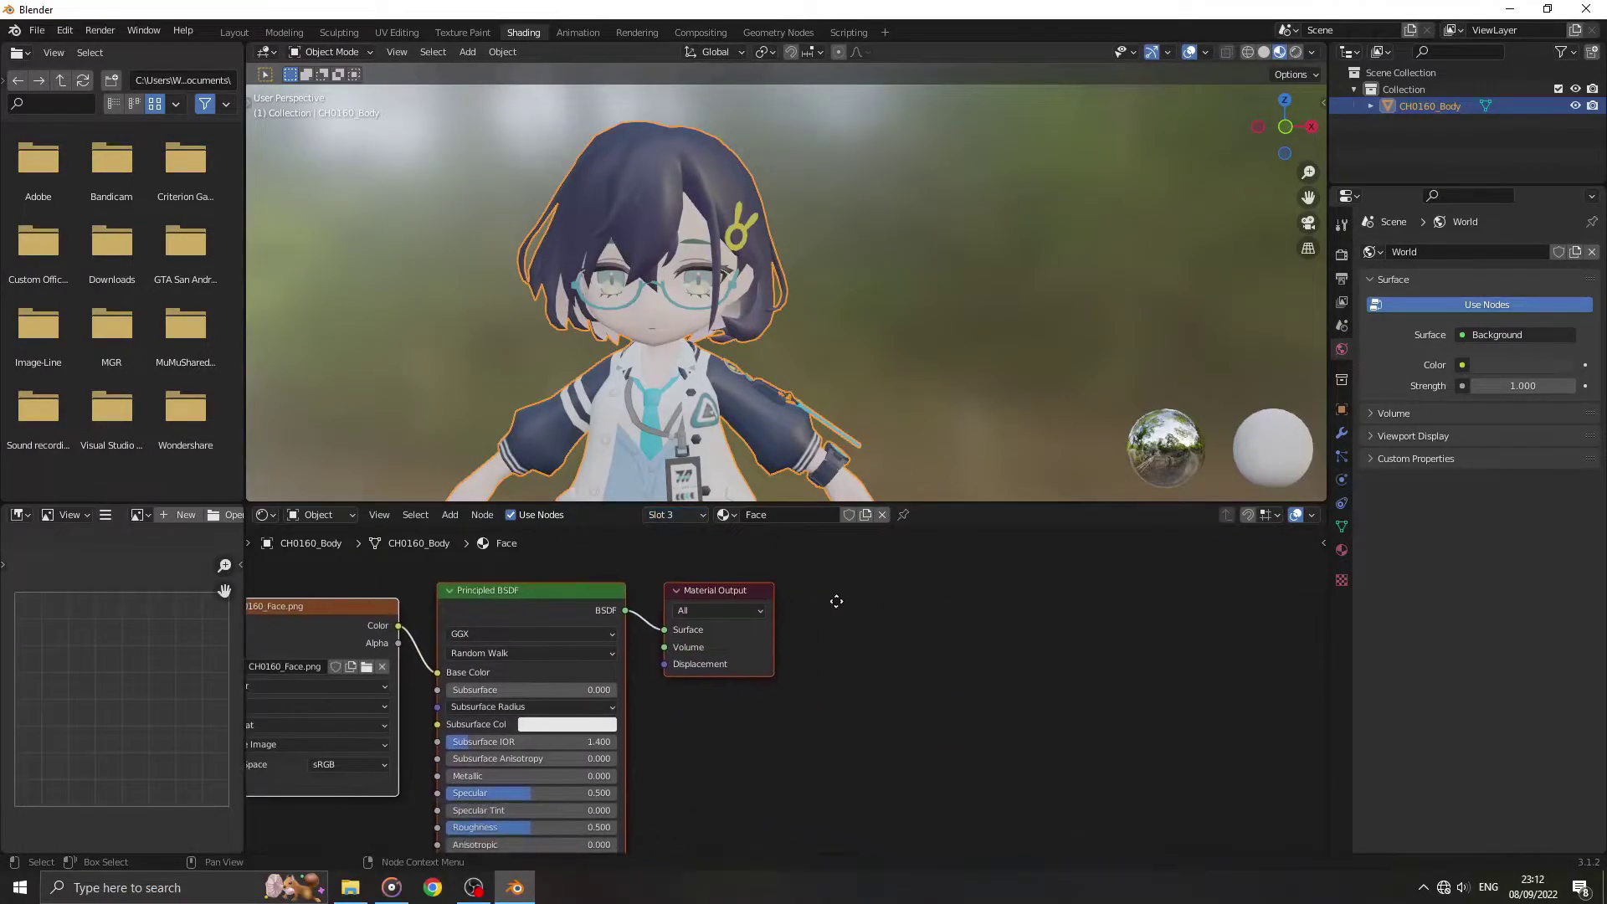
Step: Add a Shader to RGB node to the right of Material Output
{"action": "left_click", "coordinate": [449, 514]}
{"action": "left_click", "coordinate": [491, 538]}
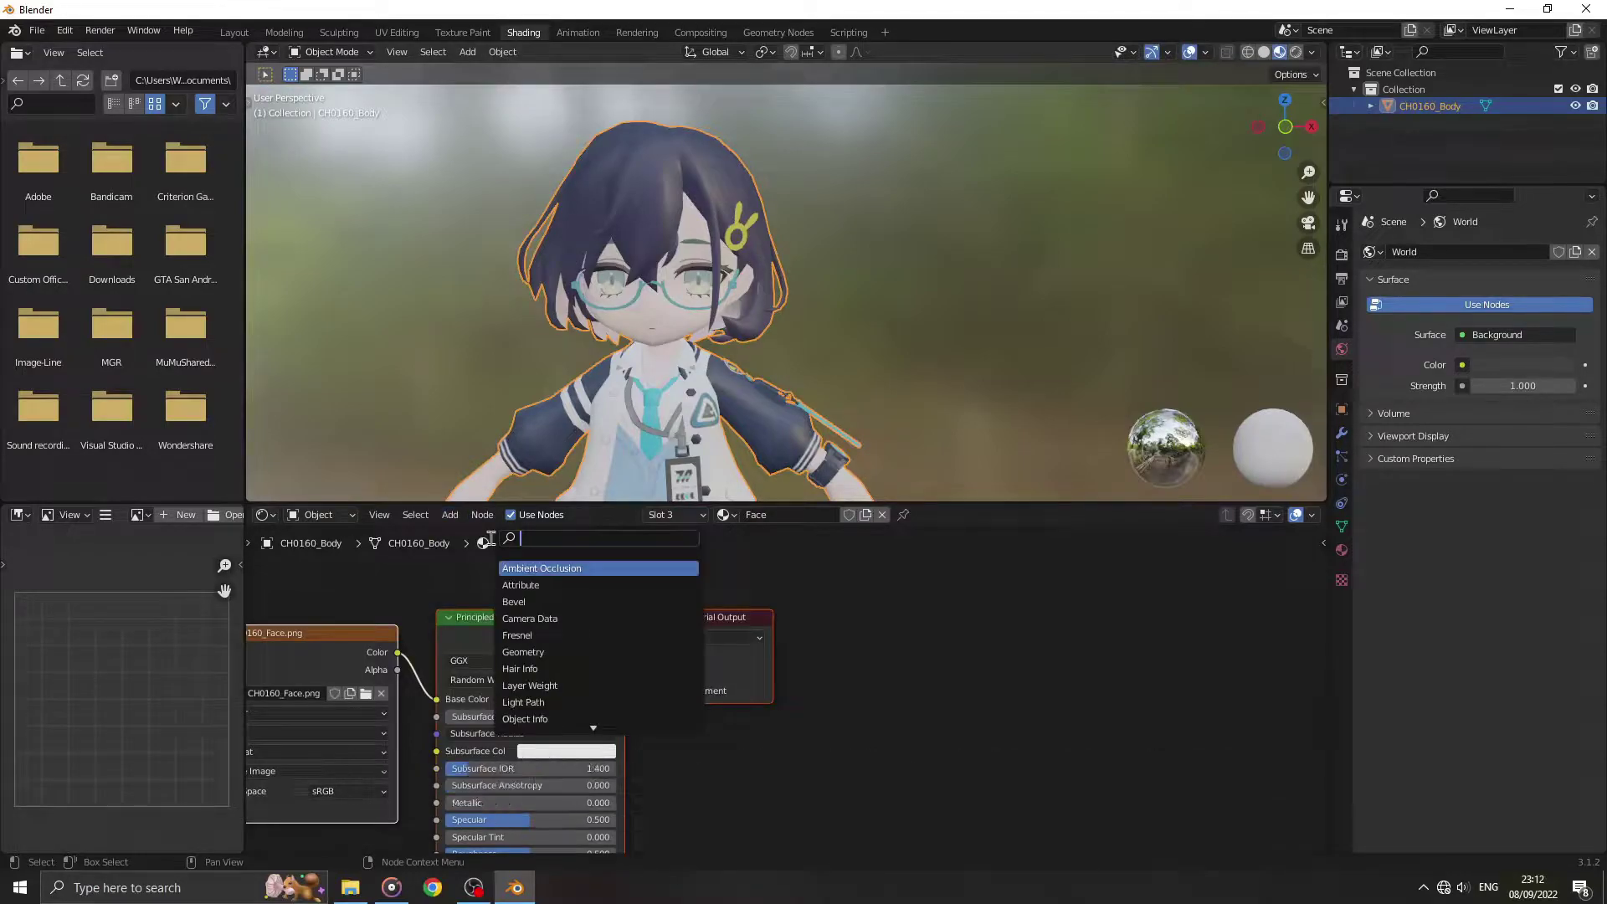
{"action": "type", "text": "shad"}
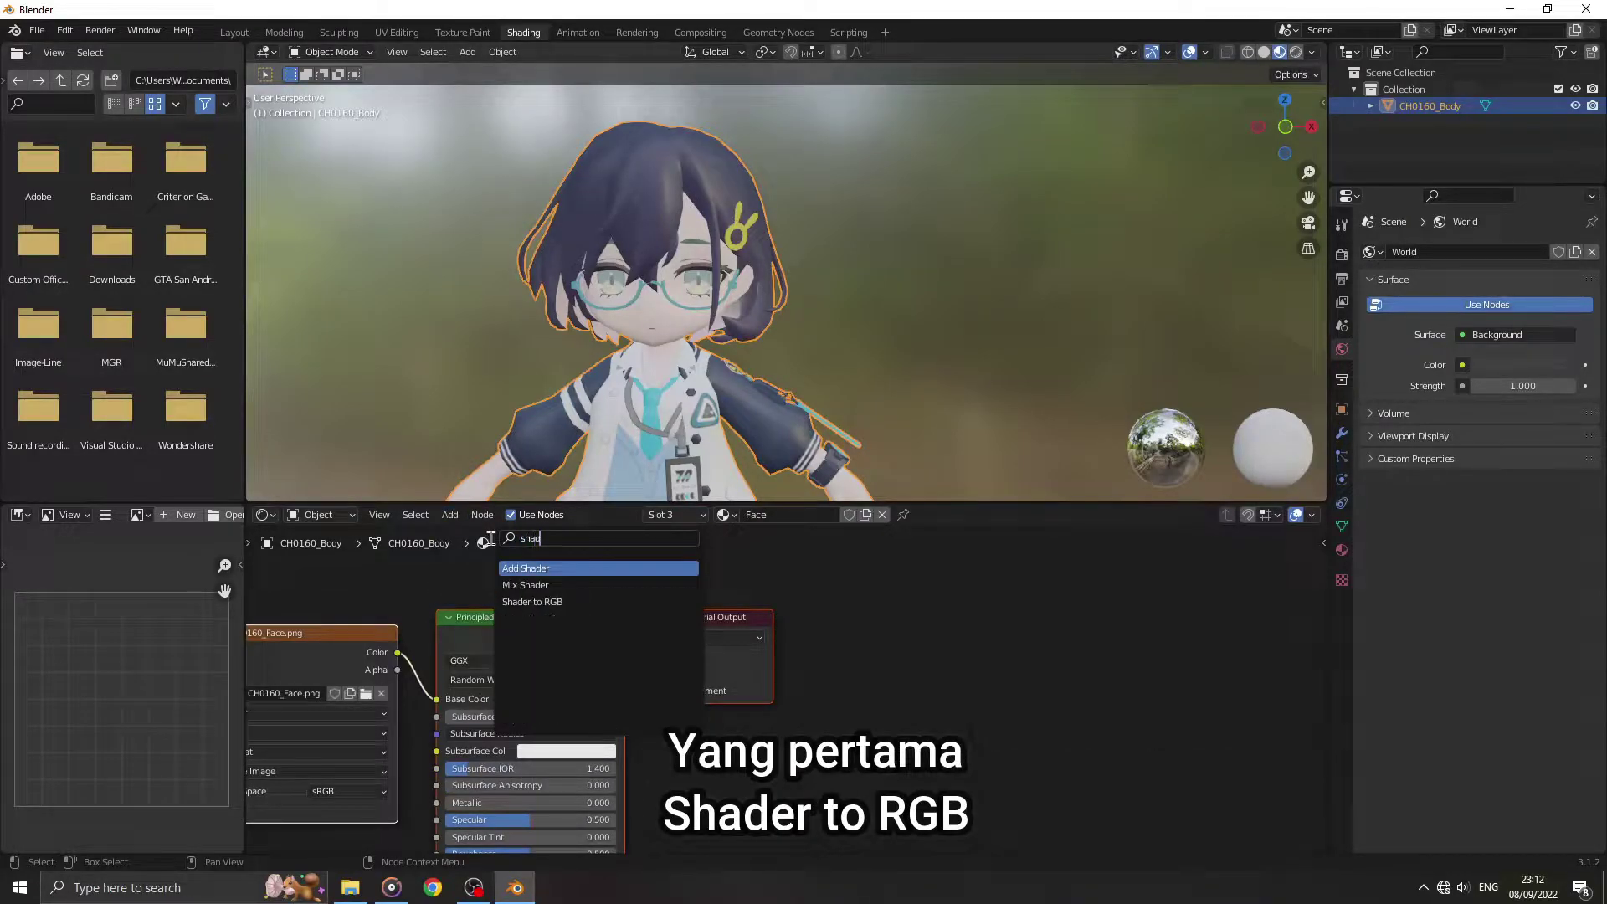
{"action": "key", "text": "Down"}
{"action": "key", "text": "Down"}
{"action": "key", "text": "Return"}
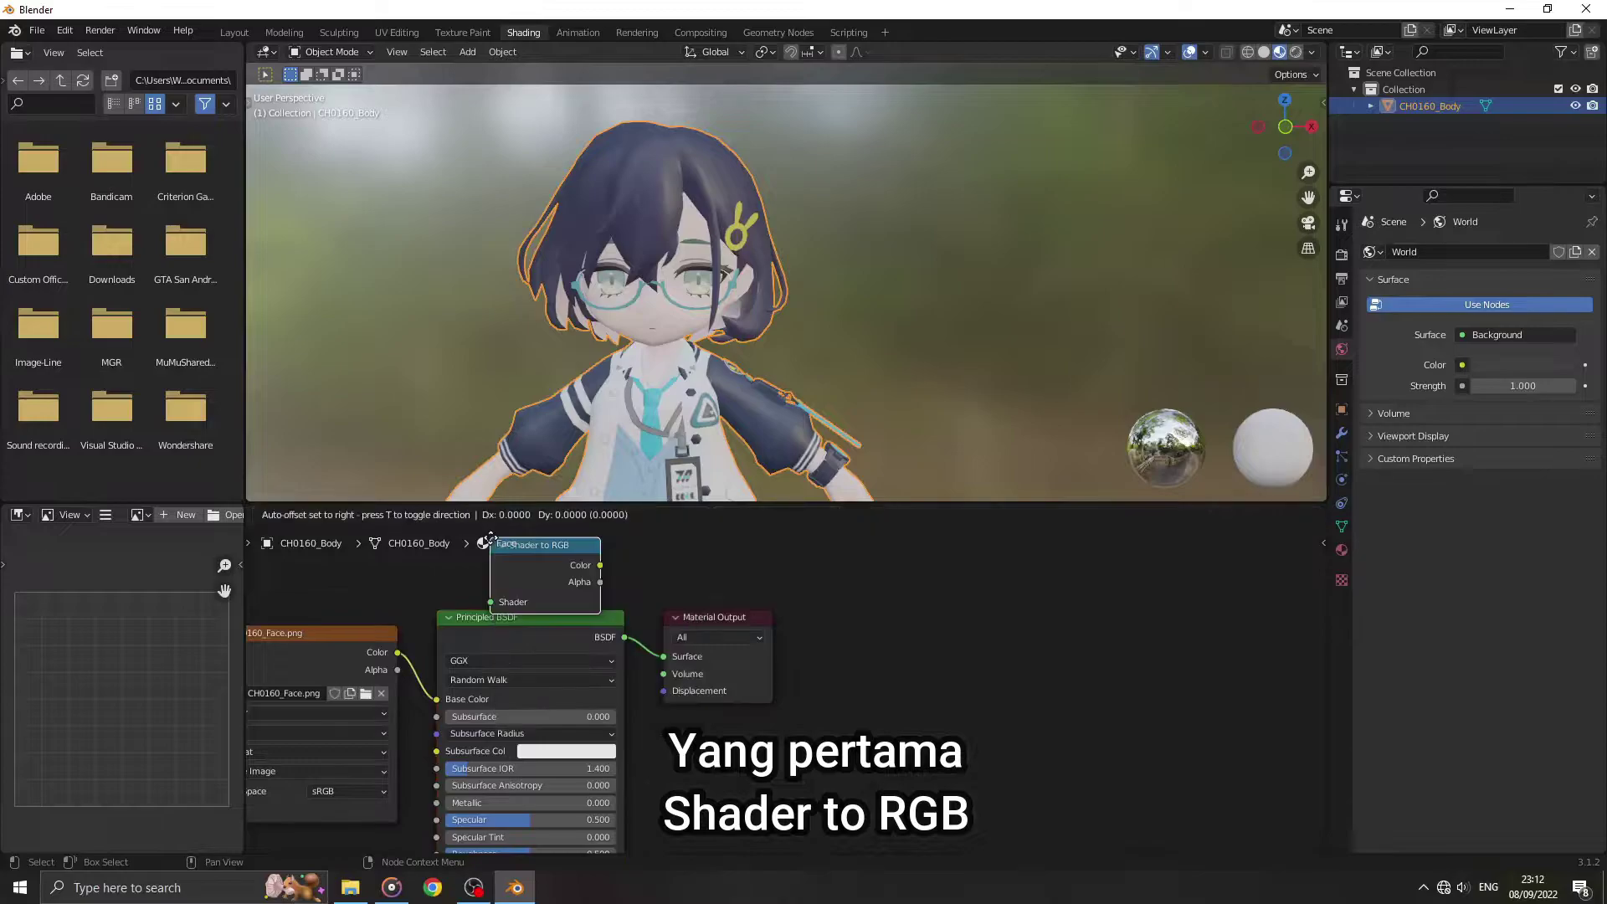
{"action": "left_click", "coordinate": [849, 661]}
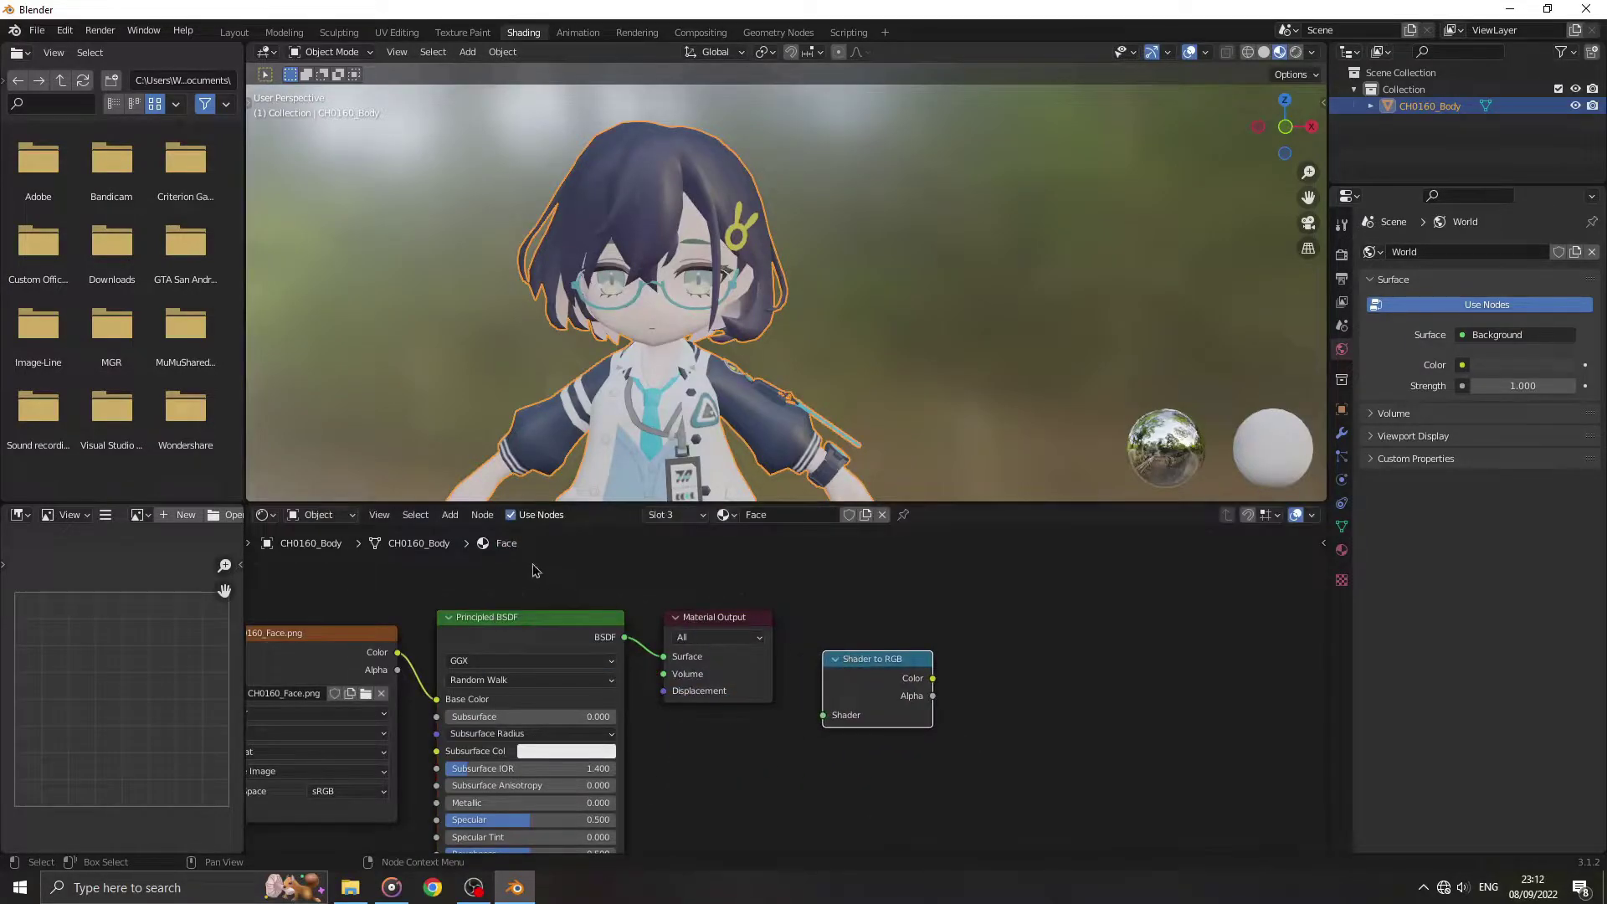
Step: Add a ColorRamp node beside Shader to RGB, then a MixRGB node
{"action": "left_click", "coordinate": [450, 514]}
{"action": "left_click", "coordinate": [483, 540]}
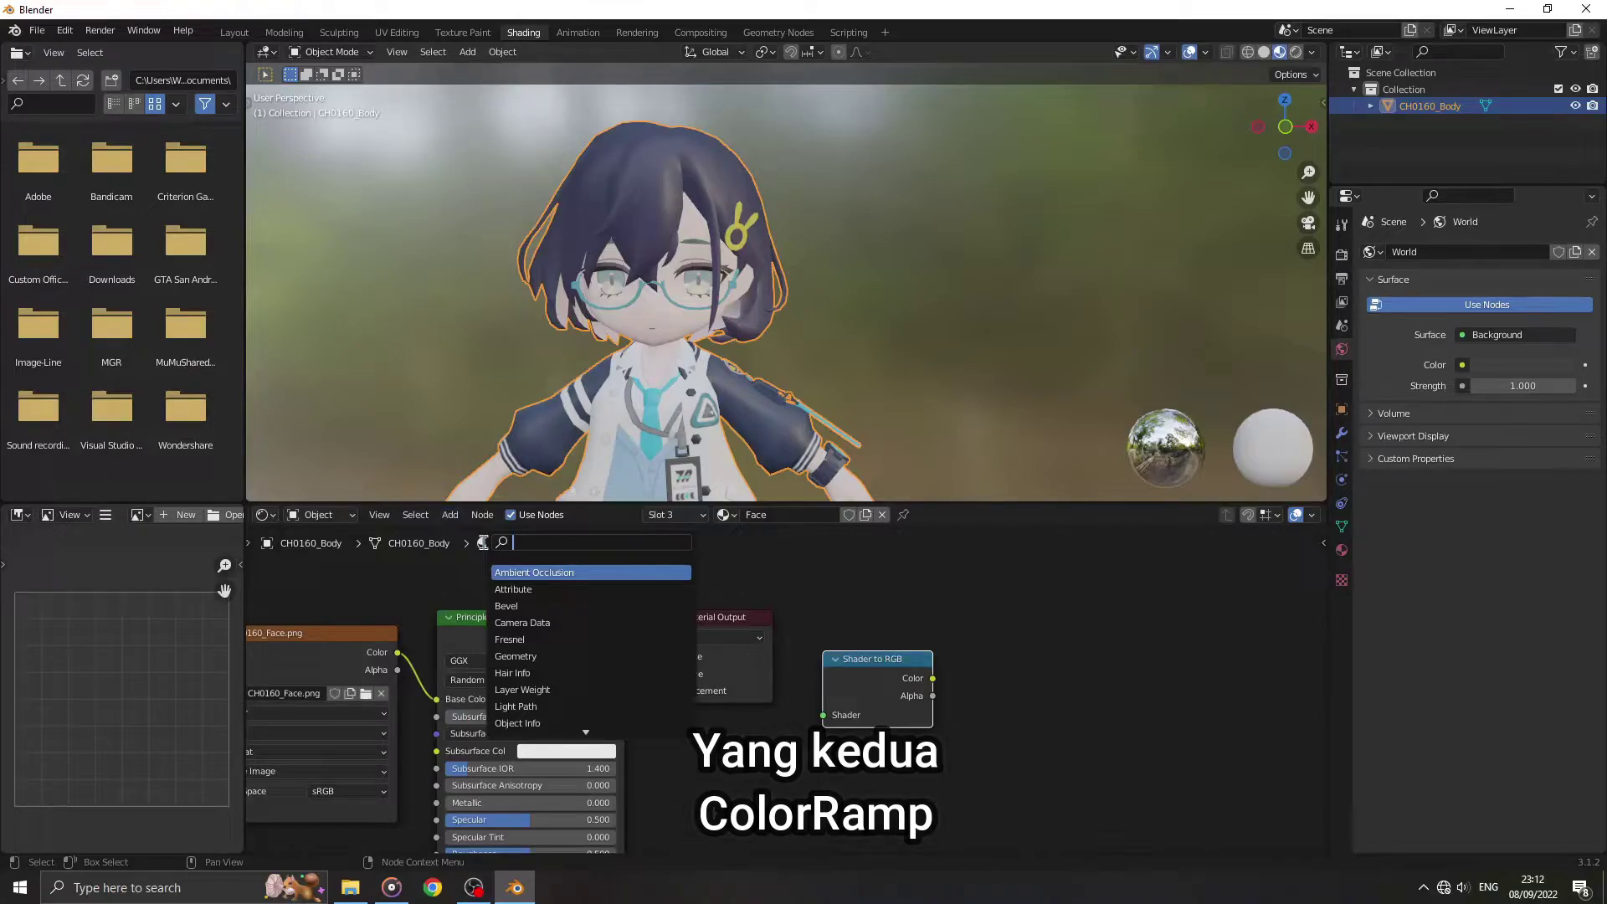
{"action": "type", "text": "colorramp"}
{"action": "key", "text": "Return"}
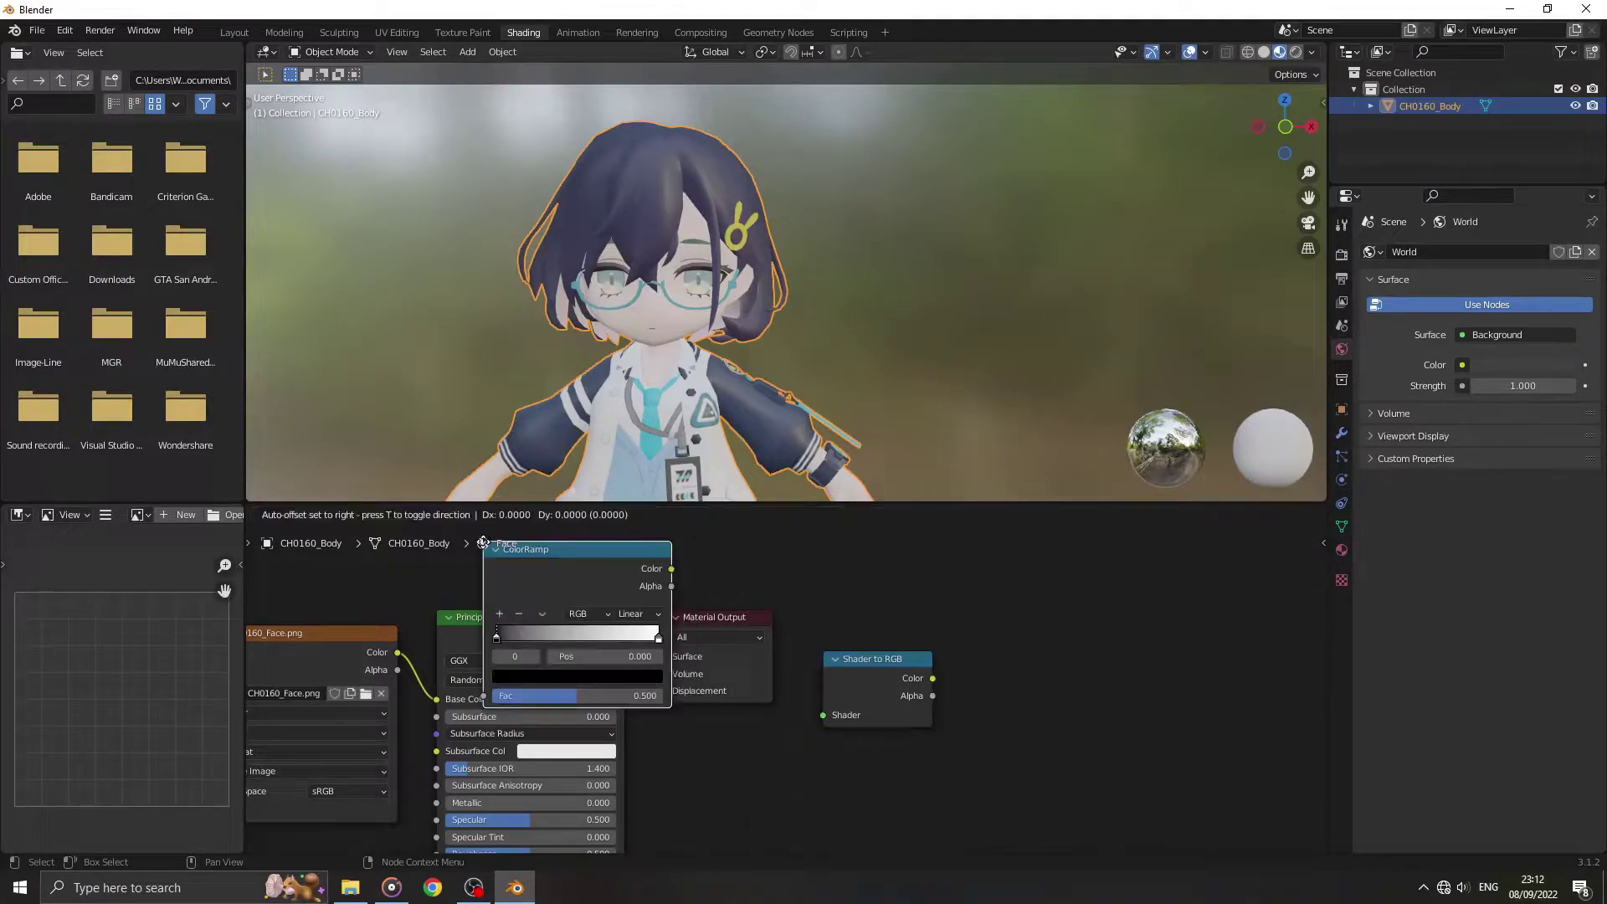
{"action": "left_click", "coordinate": [965, 647]}
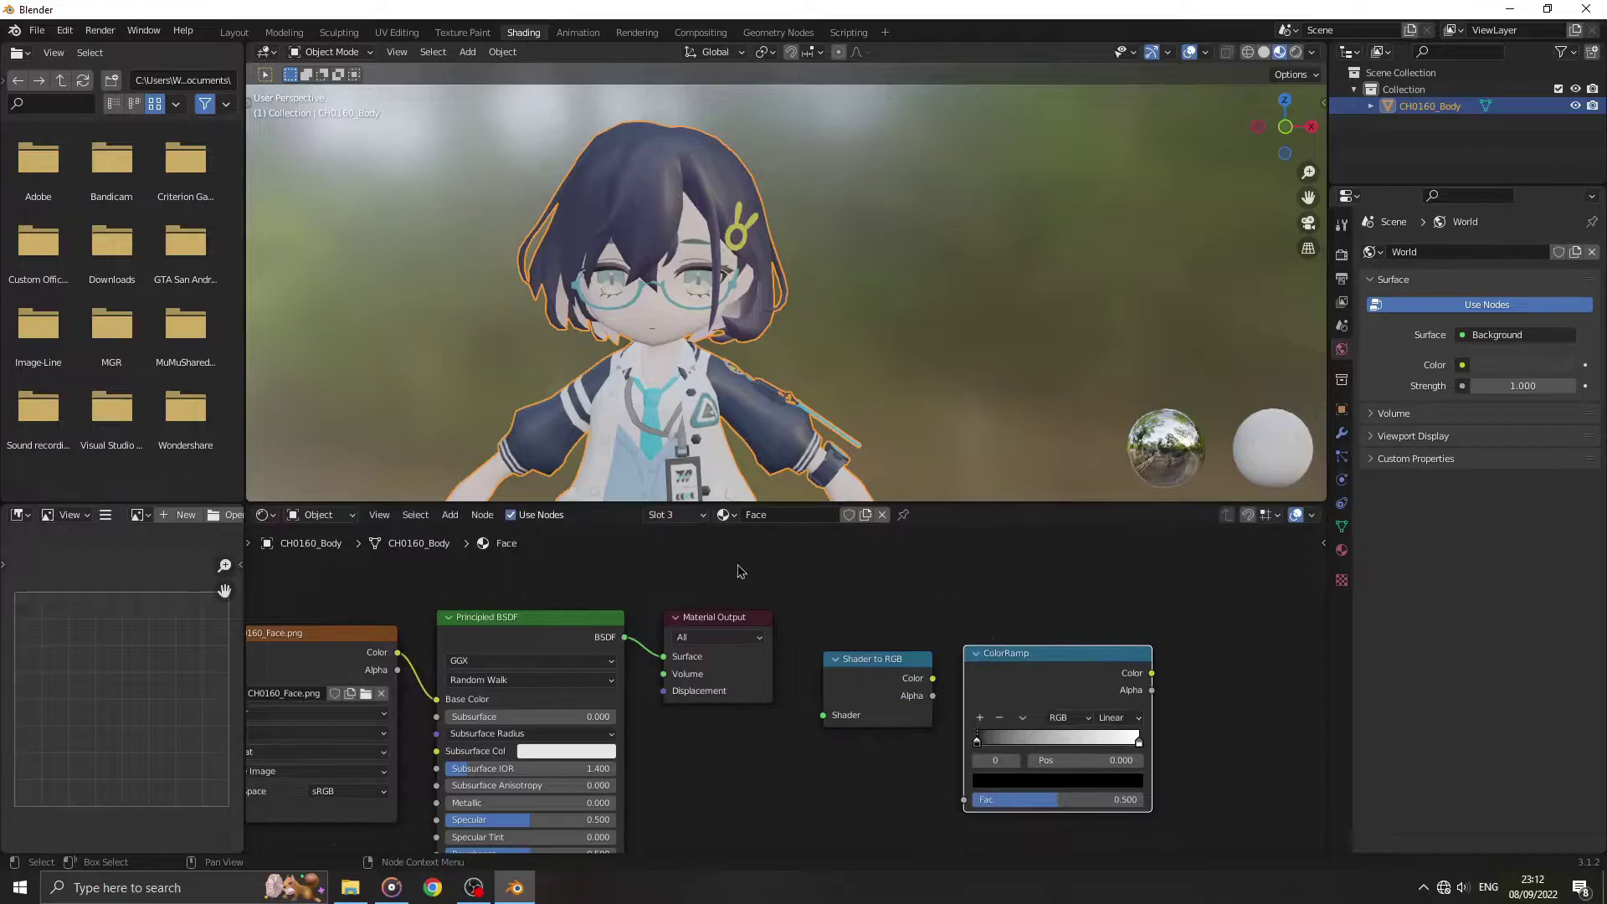
{"action": "left_click", "coordinate": [460, 522]}
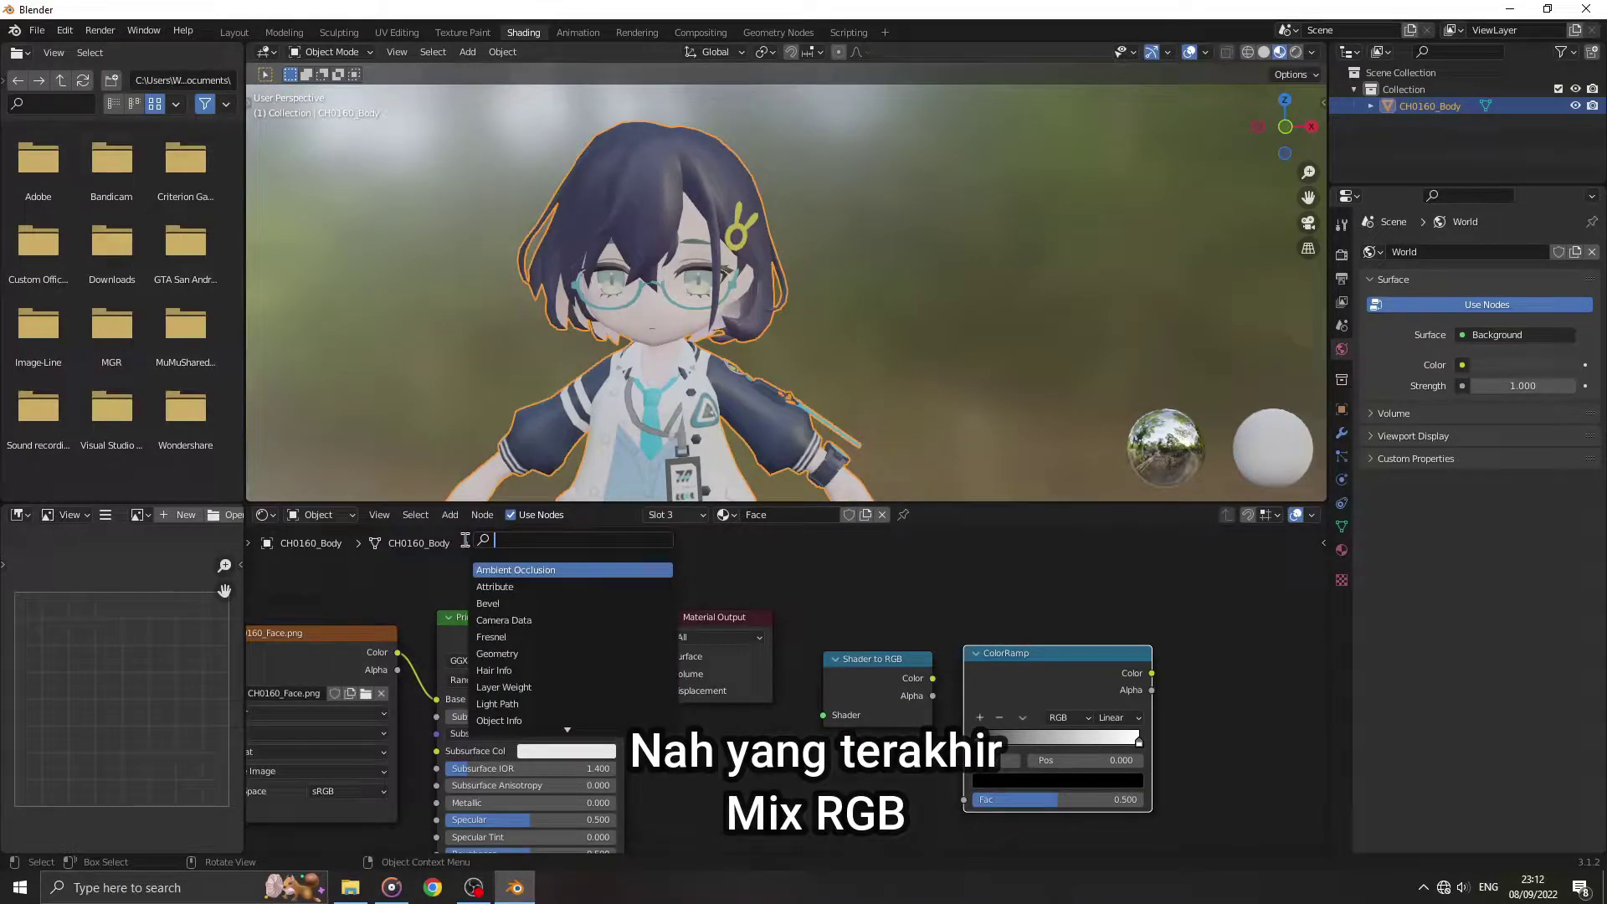
{"action": "type", "text": "mix"}
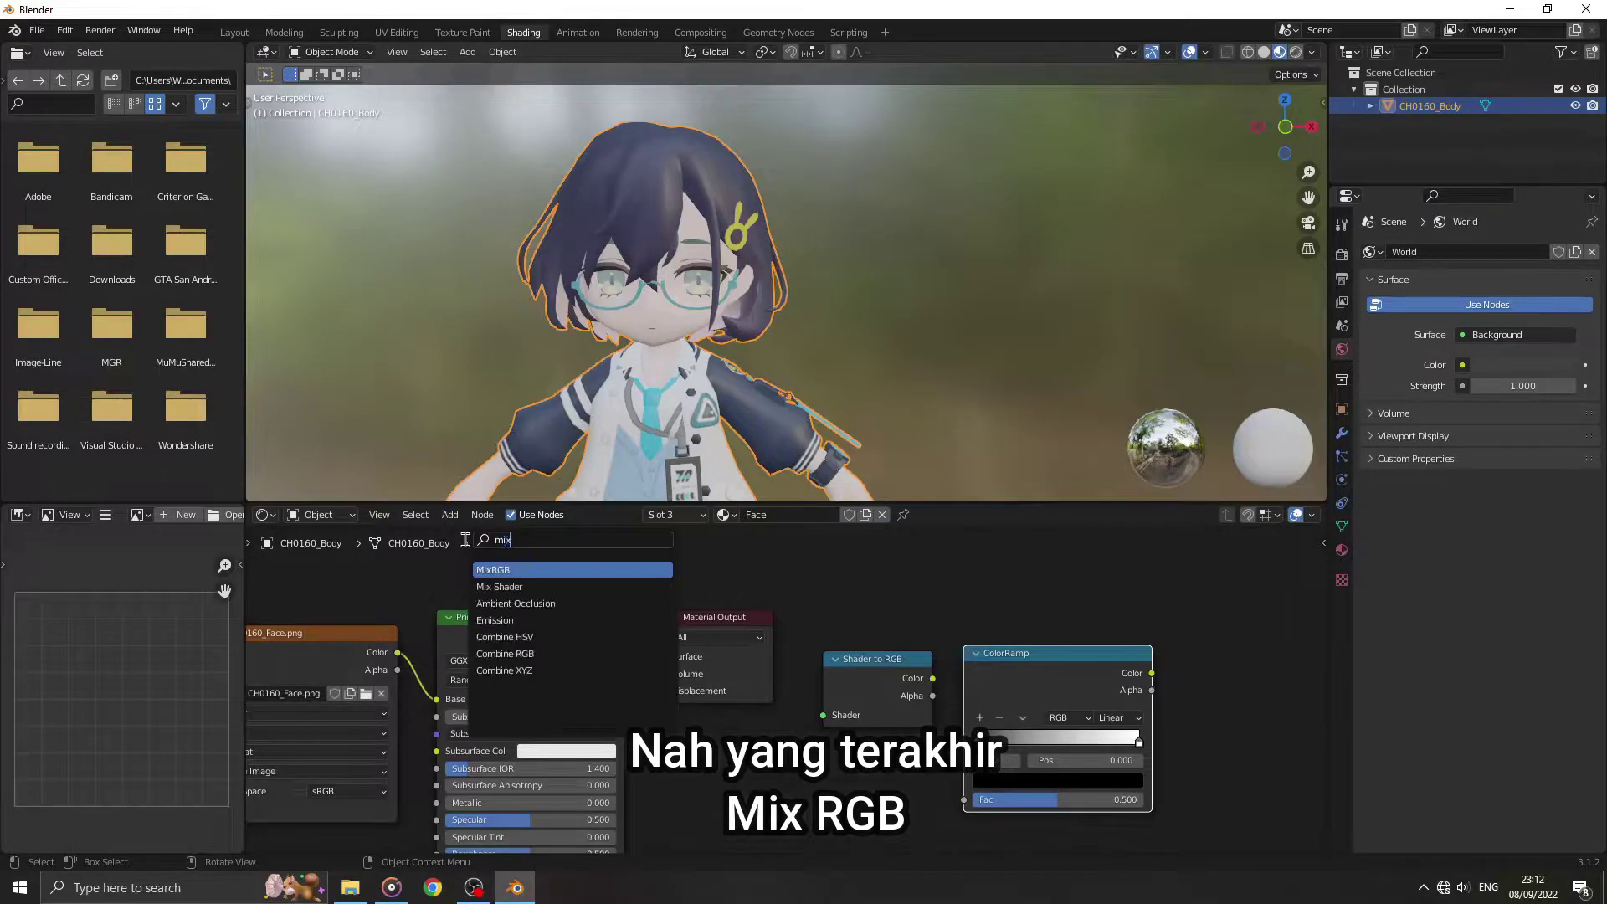
{"action": "key", "text": "Return"}
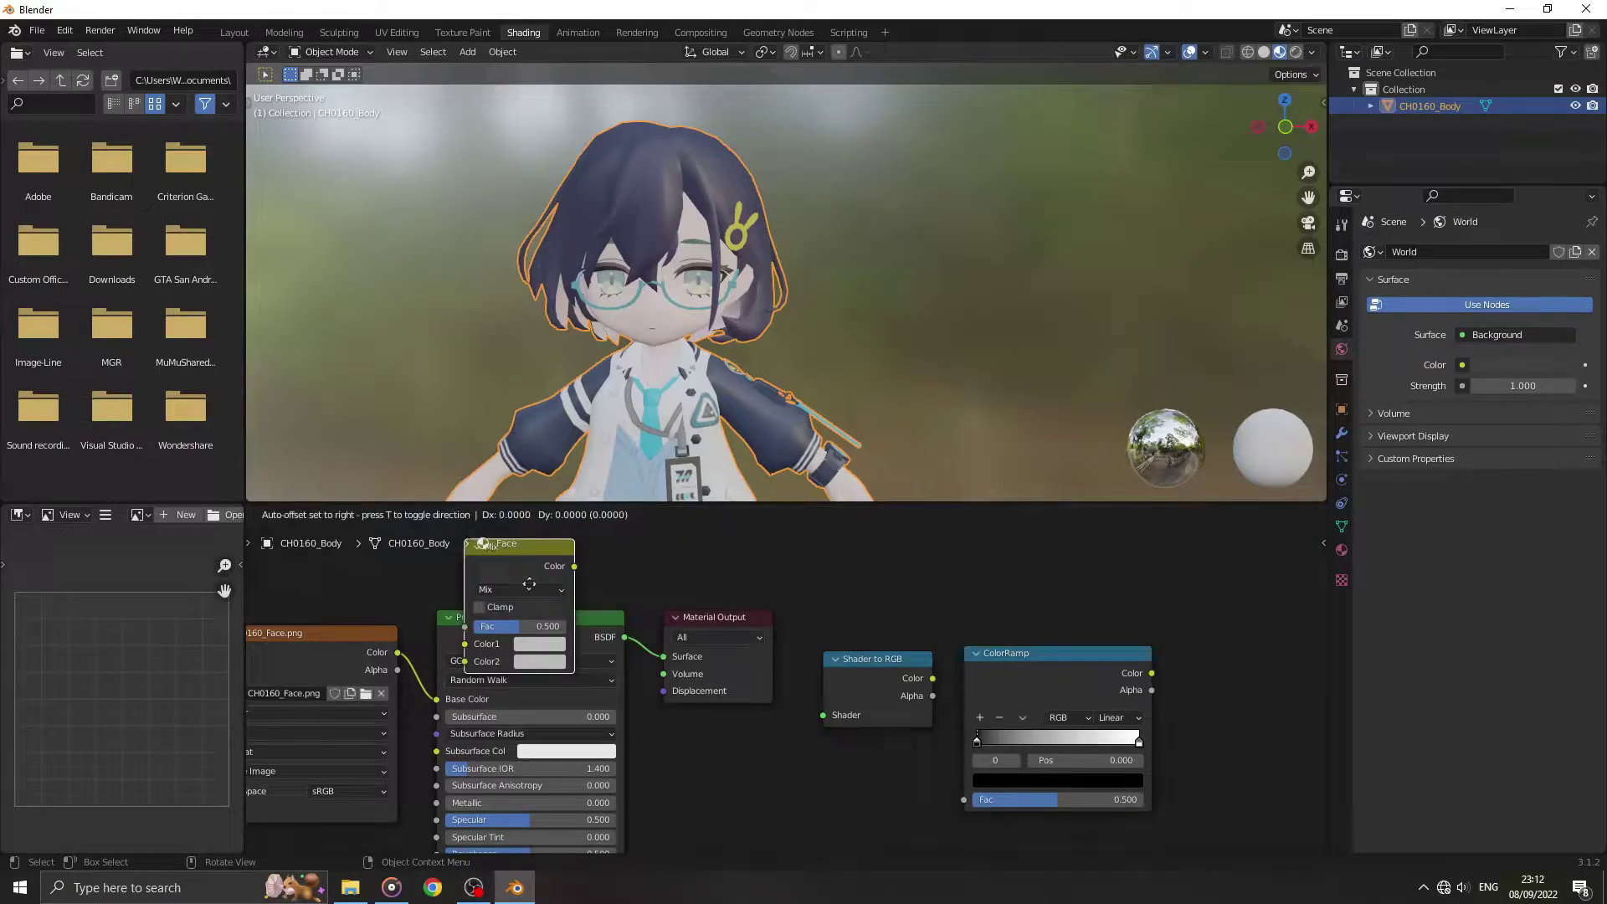
Step: Place the Mix node, set it to Multiply, and set ColorRamp interpolation to Constant
{"action": "left_click", "coordinate": [1220, 646]}
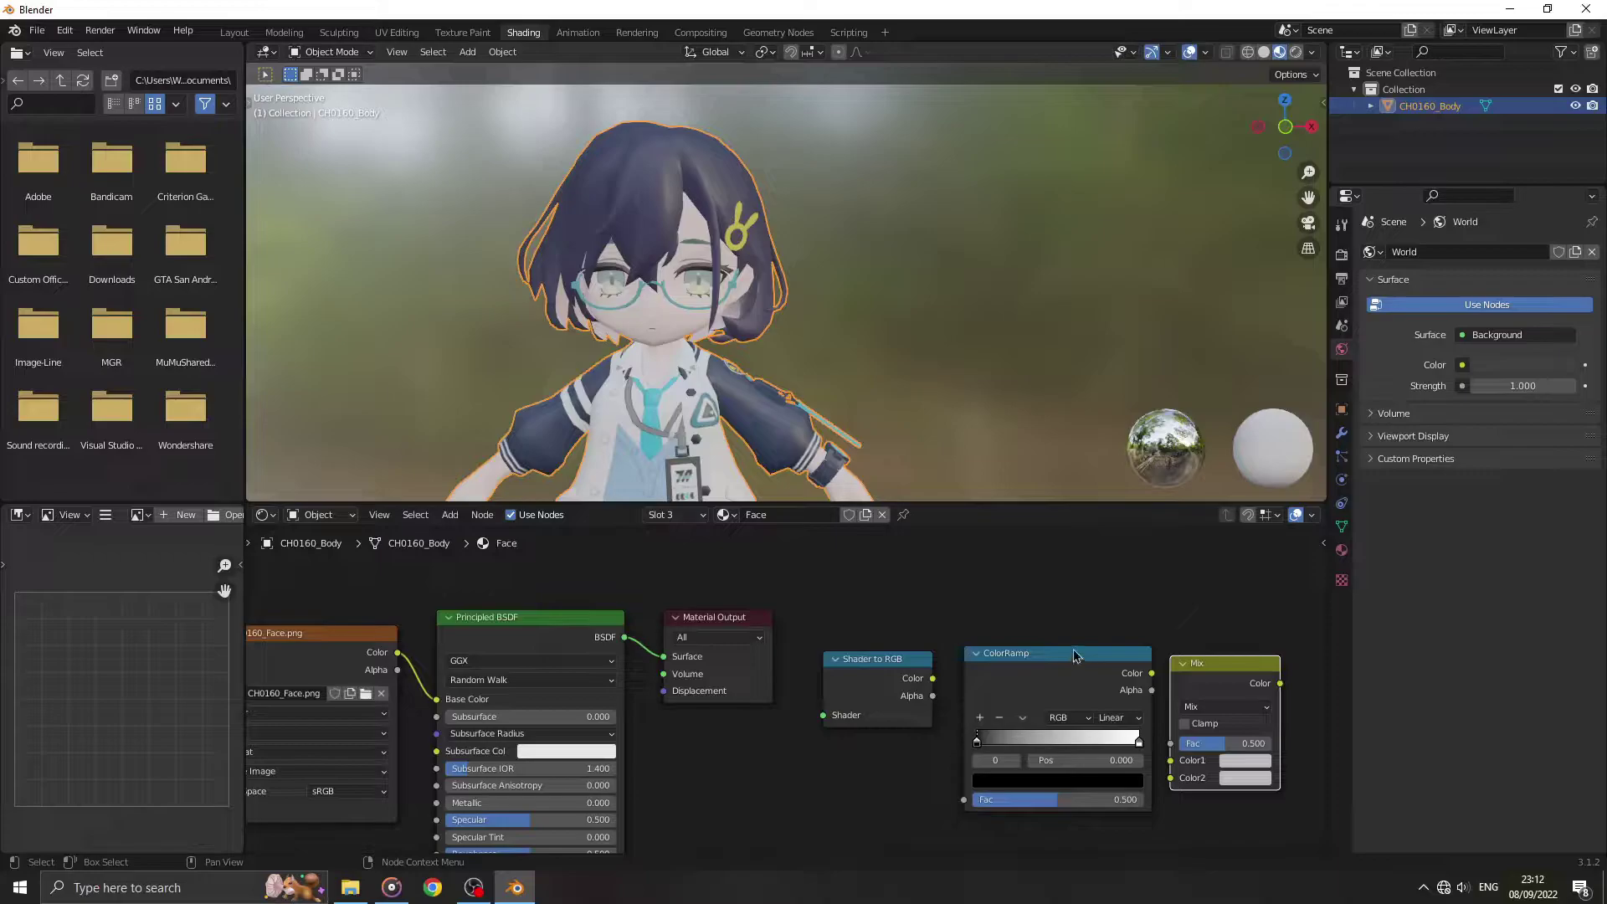
{"action": "left_click_drag", "start_coordinate": [1074, 654], "coordinate": [1063, 655]}
{"action": "left_click", "coordinate": [1216, 674]}
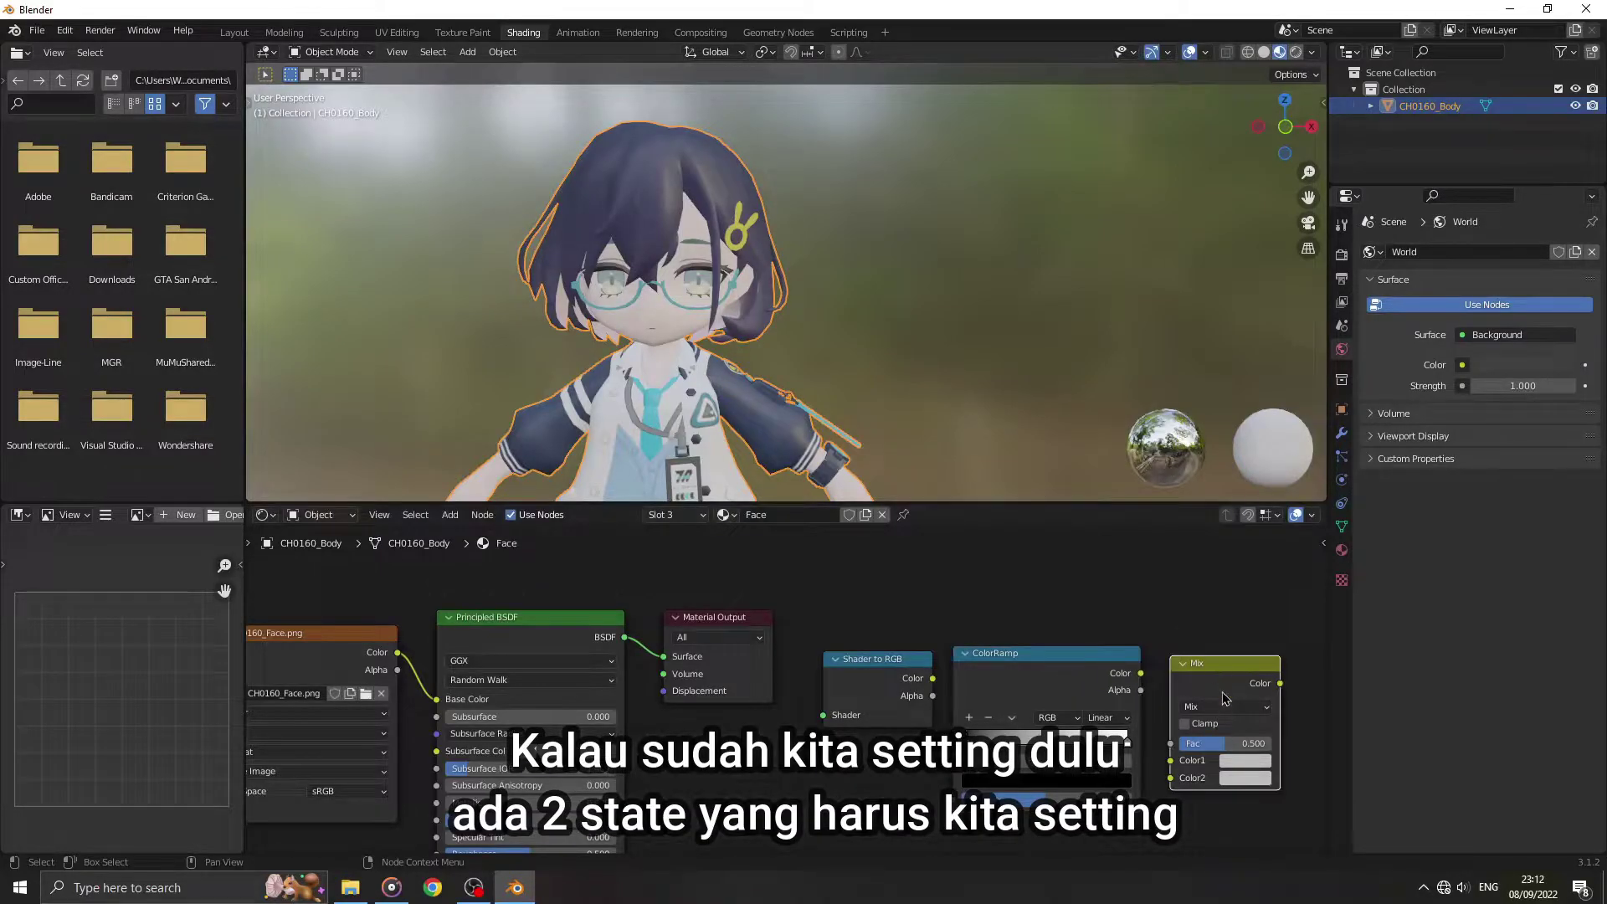
{"action": "left_click", "coordinate": [1241, 710]}
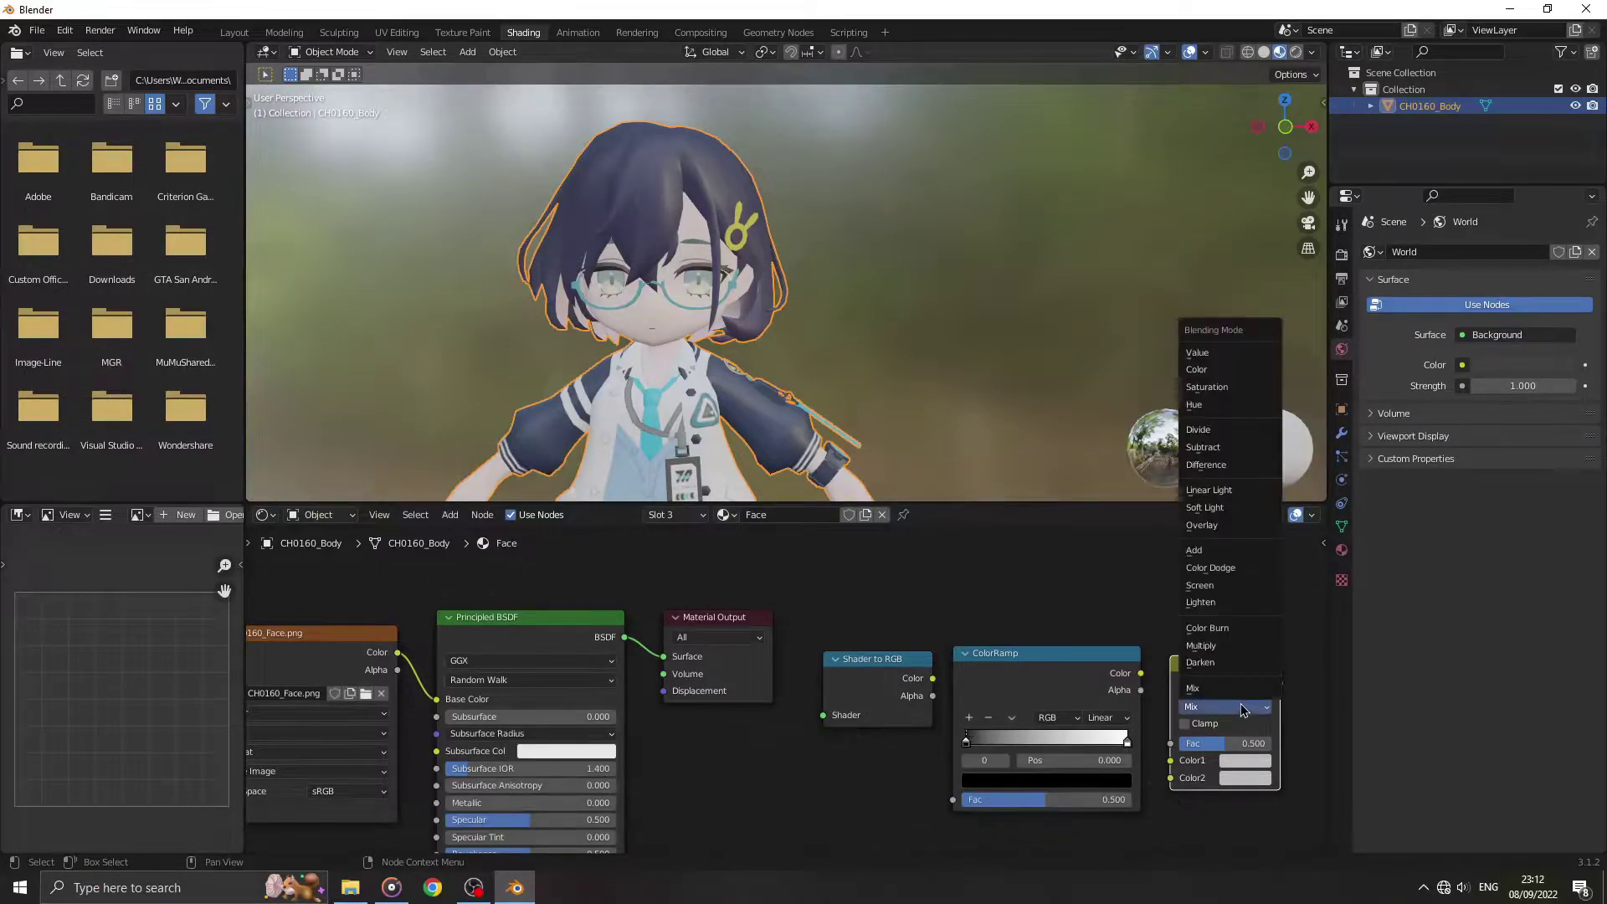
{"action": "left_click", "coordinate": [1242, 656]}
{"action": "left_click", "coordinate": [1107, 718]}
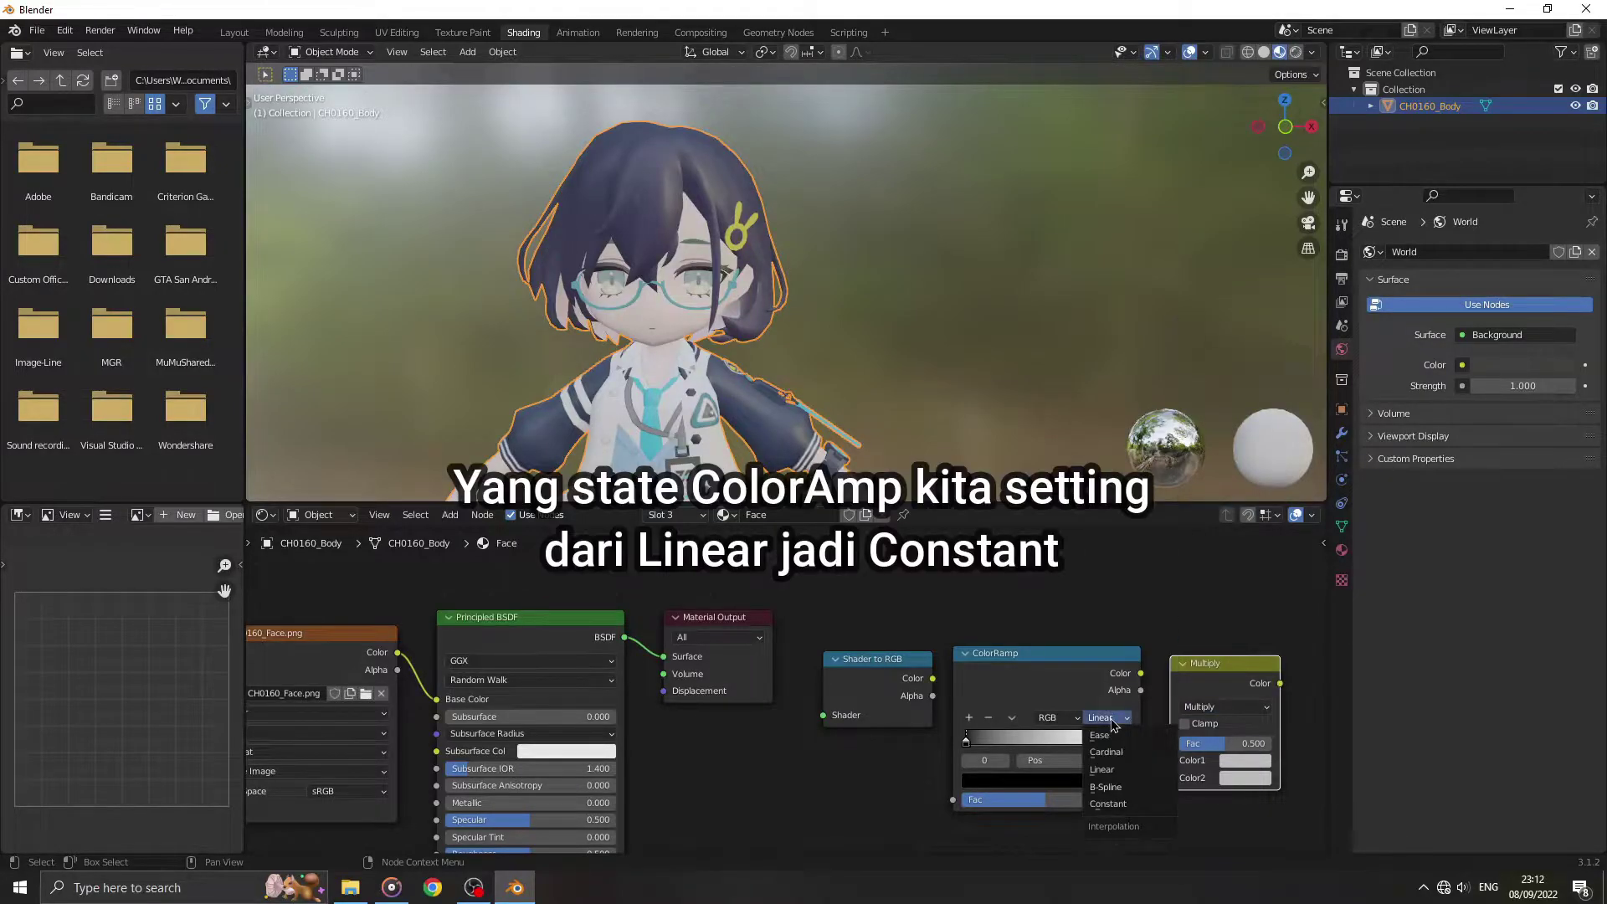
{"action": "left_click", "coordinate": [1124, 805]}
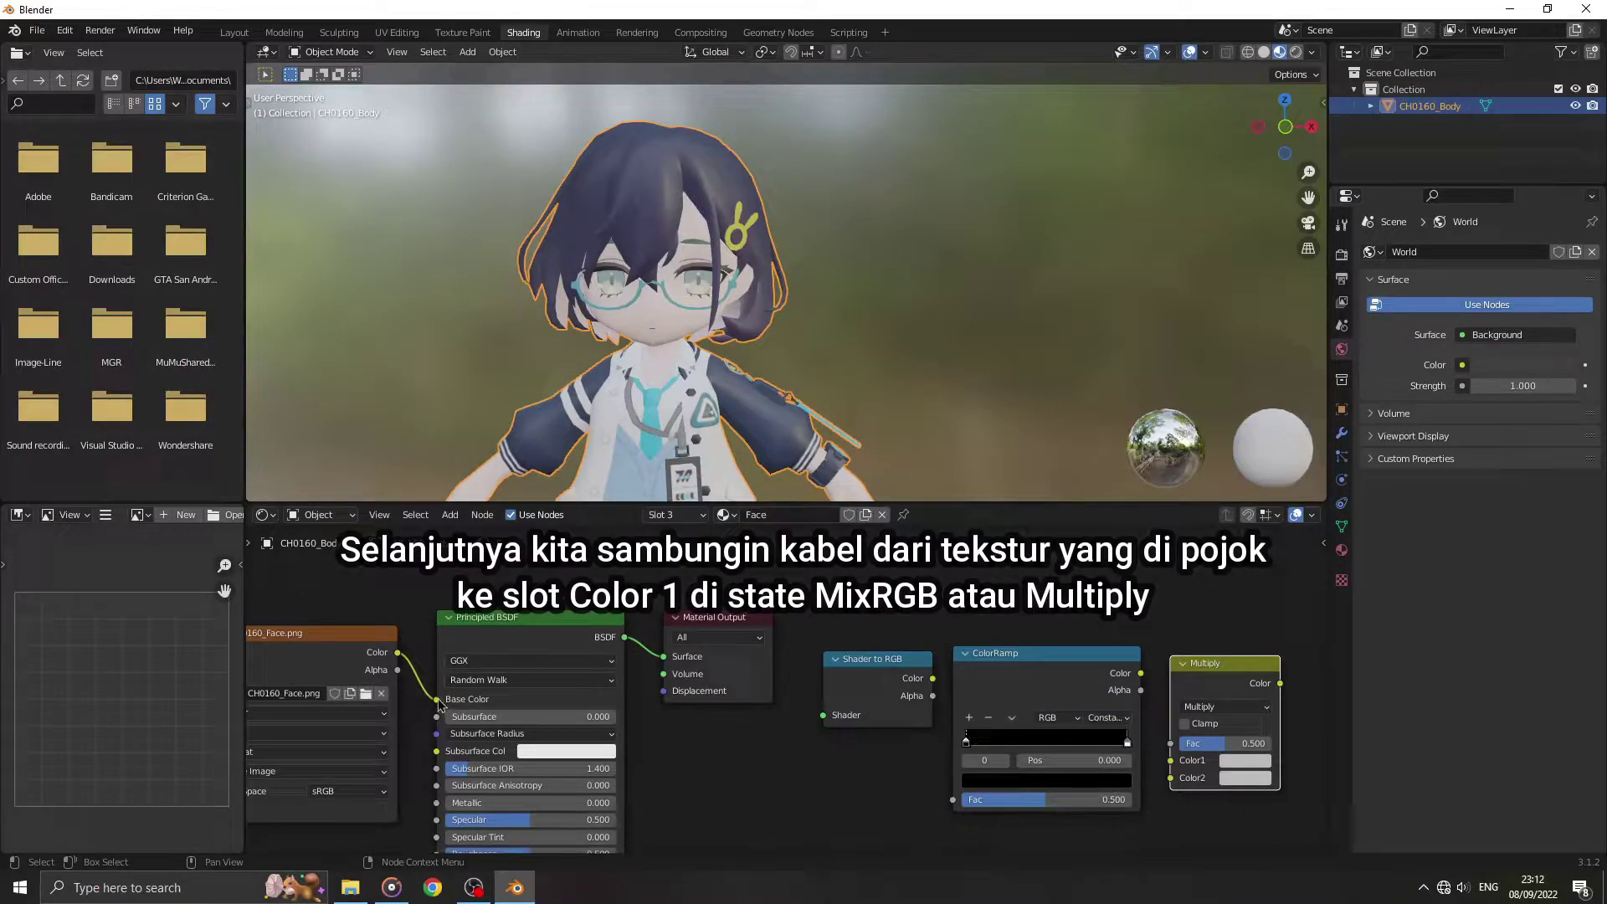
Step: Wire texture→Color1, BSDF→Shader to RGB→ColorRamp→Color2, and Multiply→Surface
{"action": "left_click_drag", "start_coordinate": [427, 688], "coordinate": [427, 643]}
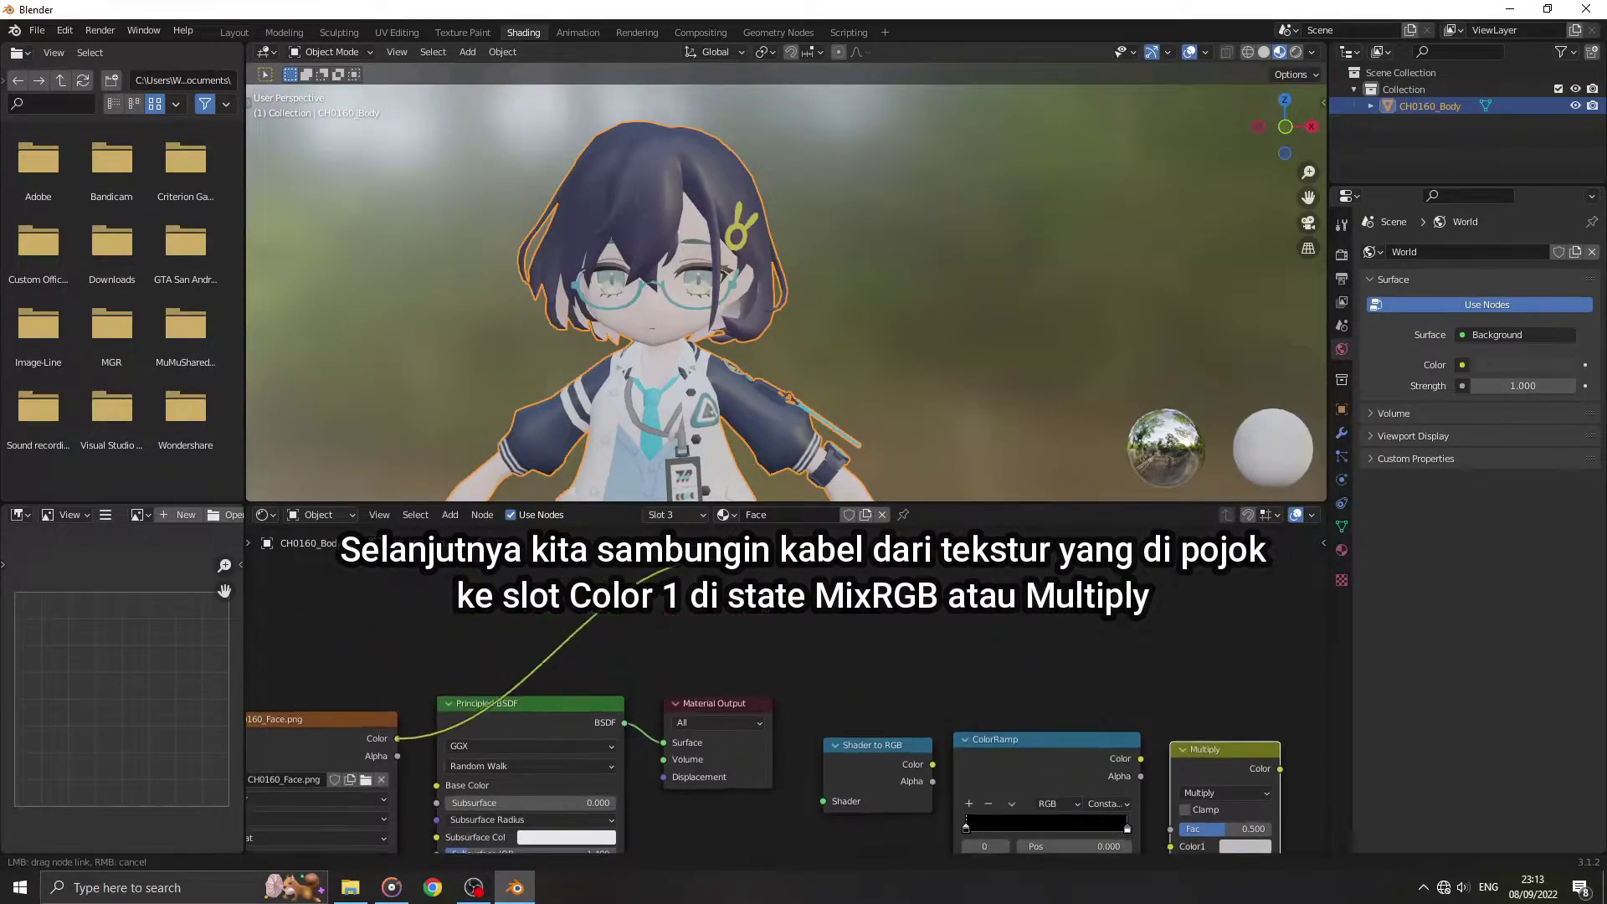
{"action": "mouse_move", "coordinate": [505, 566]}
{"action": "left_mouse_down"}
{"action": "mouse_move", "coordinate": [1160, 763]}
{"action": "mouse_move", "coordinate": [1170, 749]}
{"action": "left_mouse_up"}
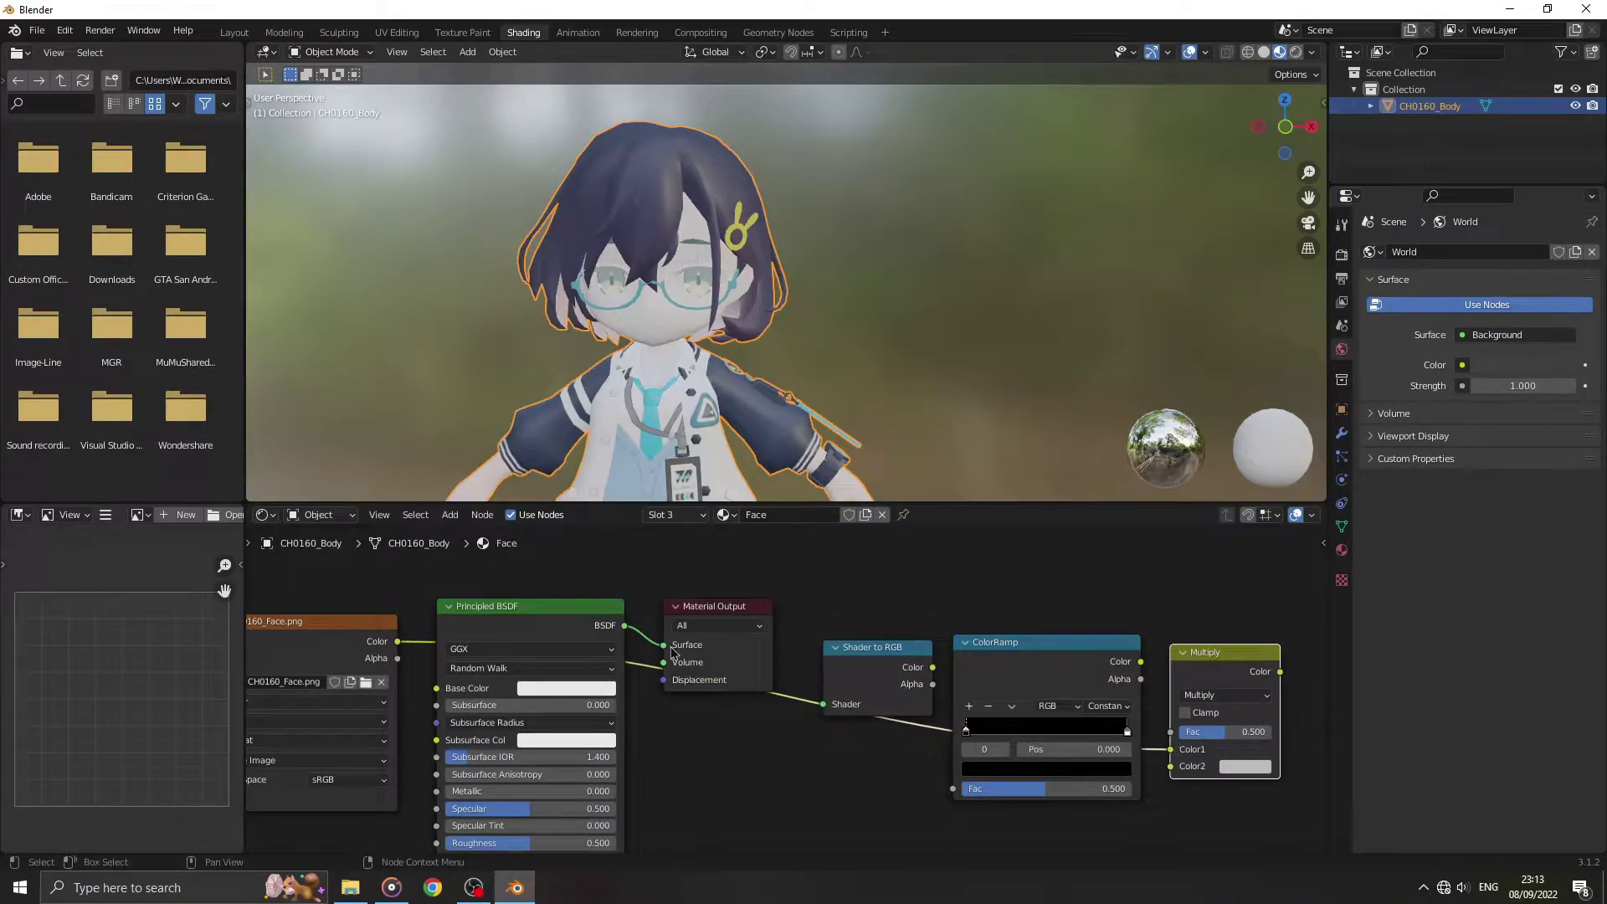
{"action": "left_click_drag", "start_coordinate": [663, 645], "coordinate": [822, 704]}
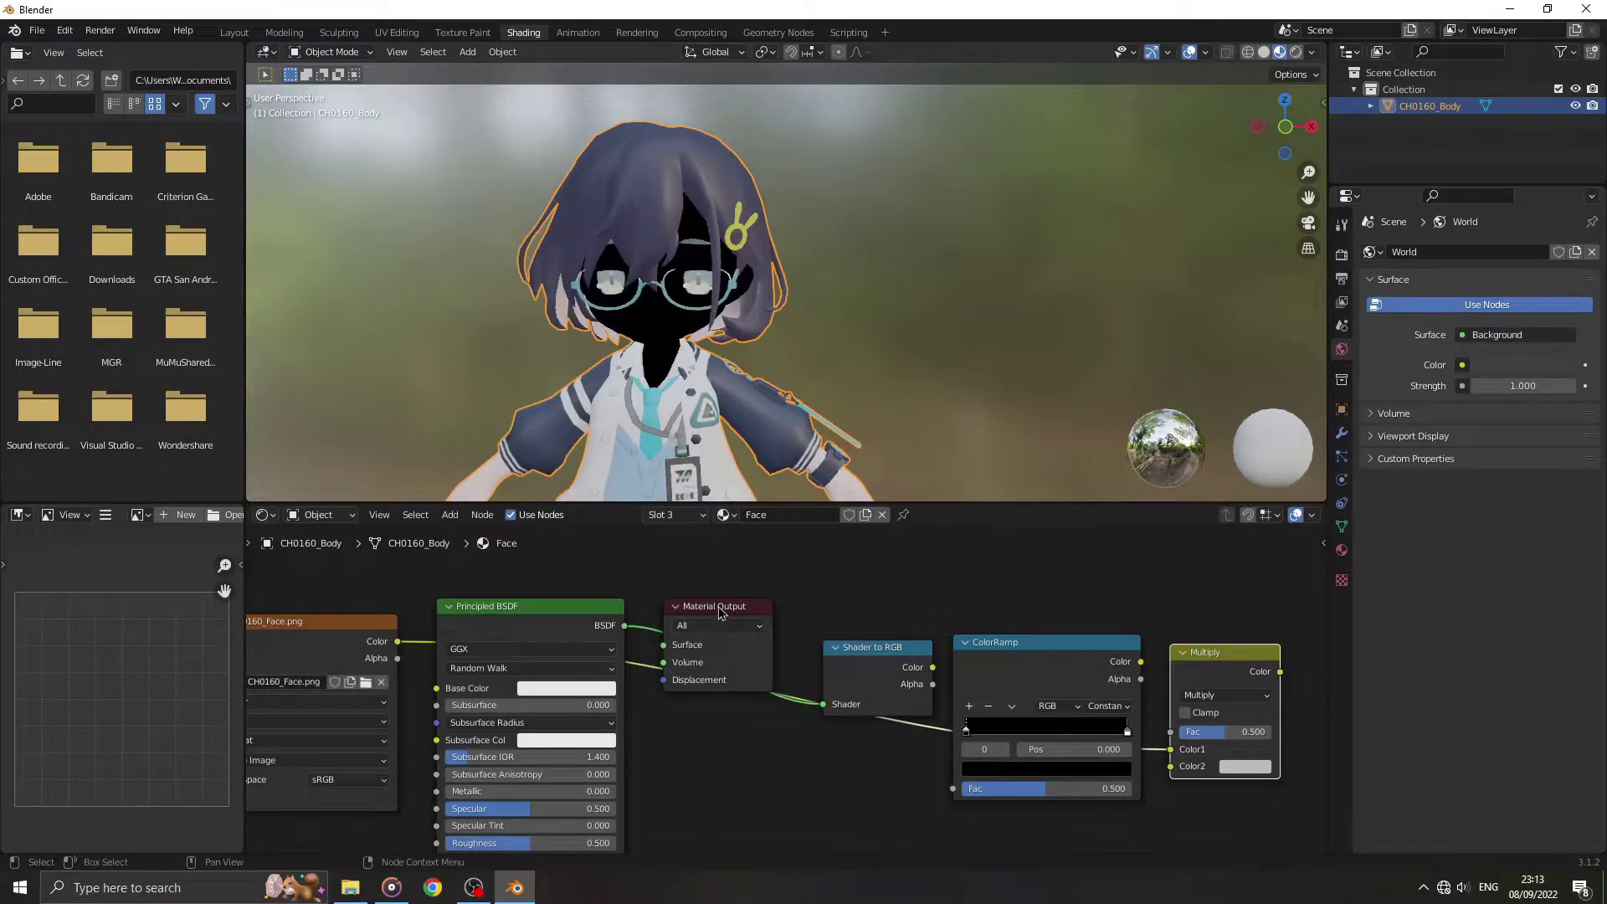
{"action": "left_click_drag", "start_coordinate": [730, 639], "coordinate": [728, 716]}
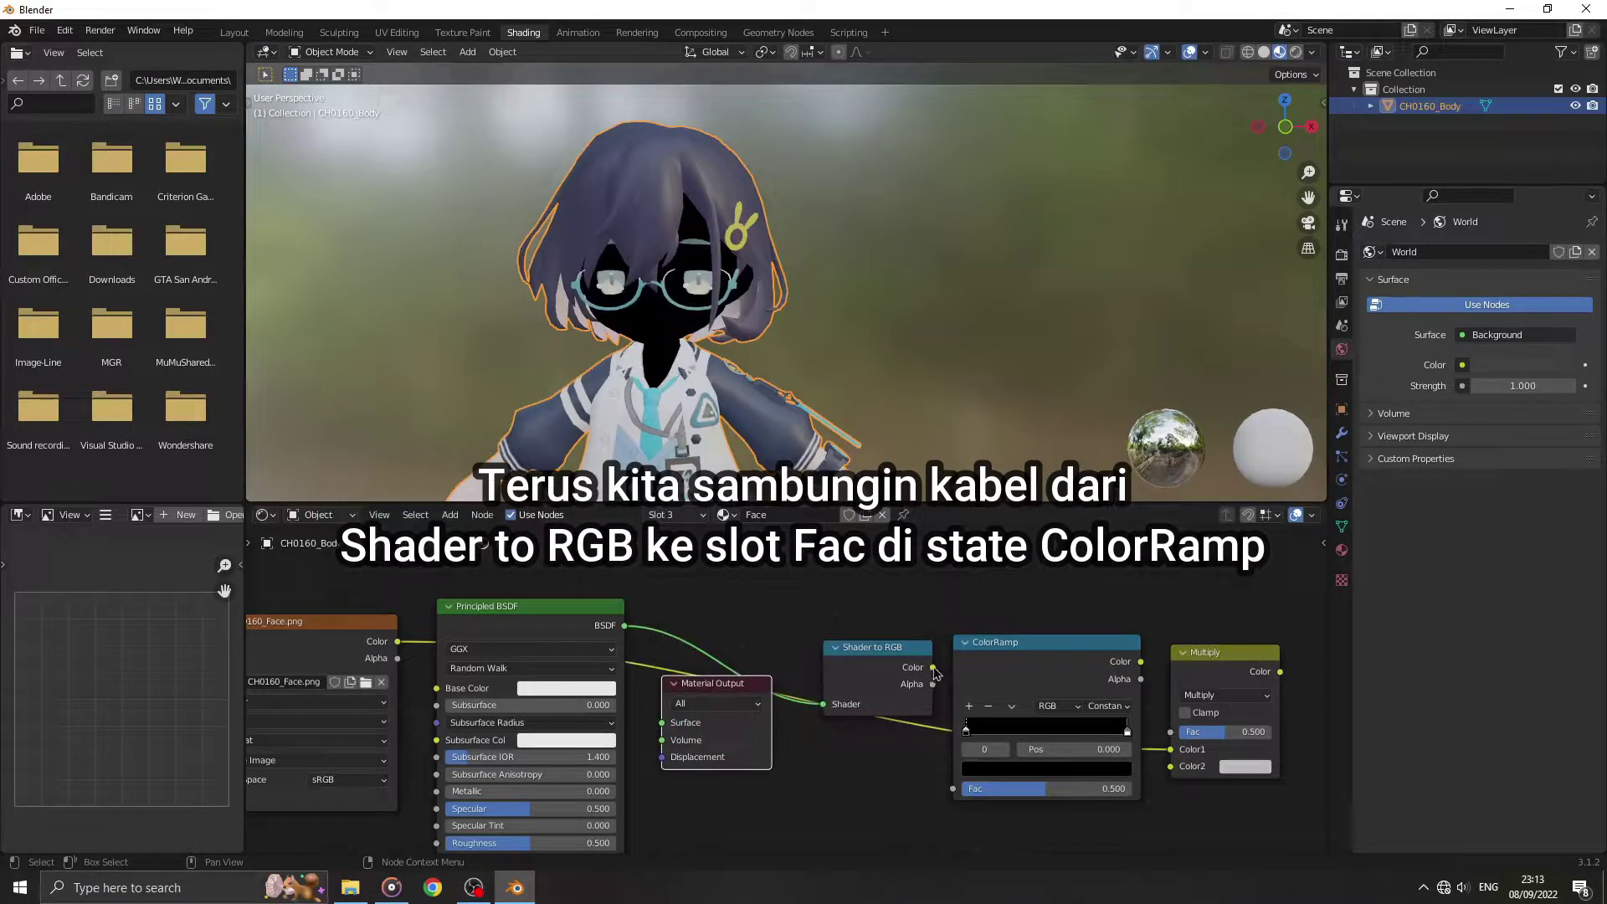
{"action": "left_click_drag", "start_coordinate": [933, 667], "coordinate": [953, 789]}
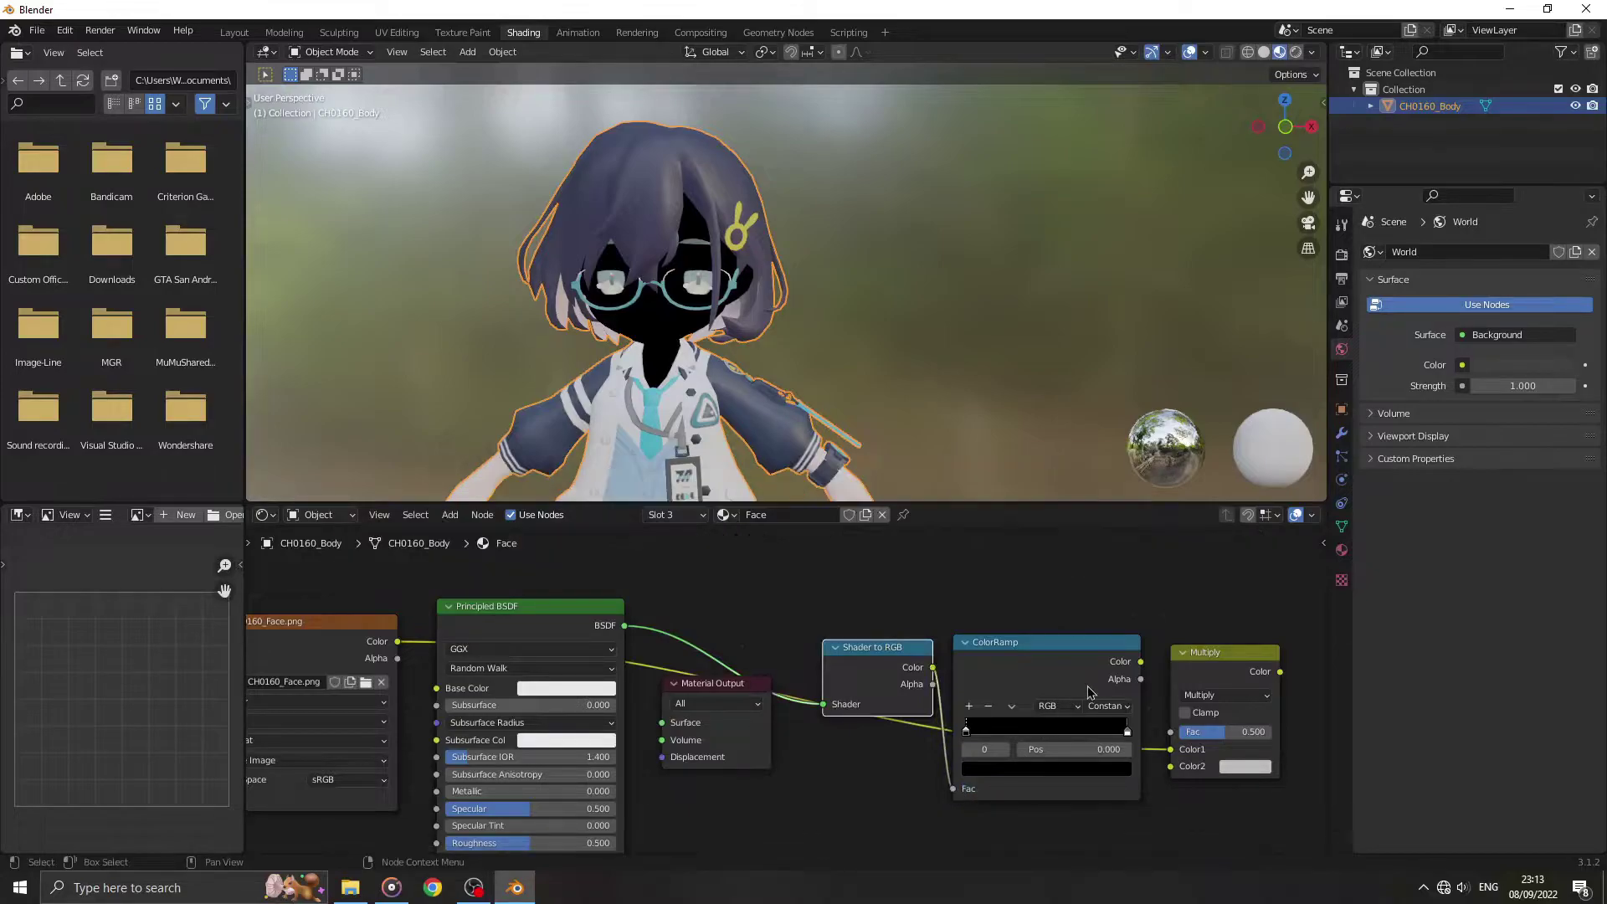
{"action": "left_click_drag", "start_coordinate": [1141, 662], "coordinate": [1170, 767]}
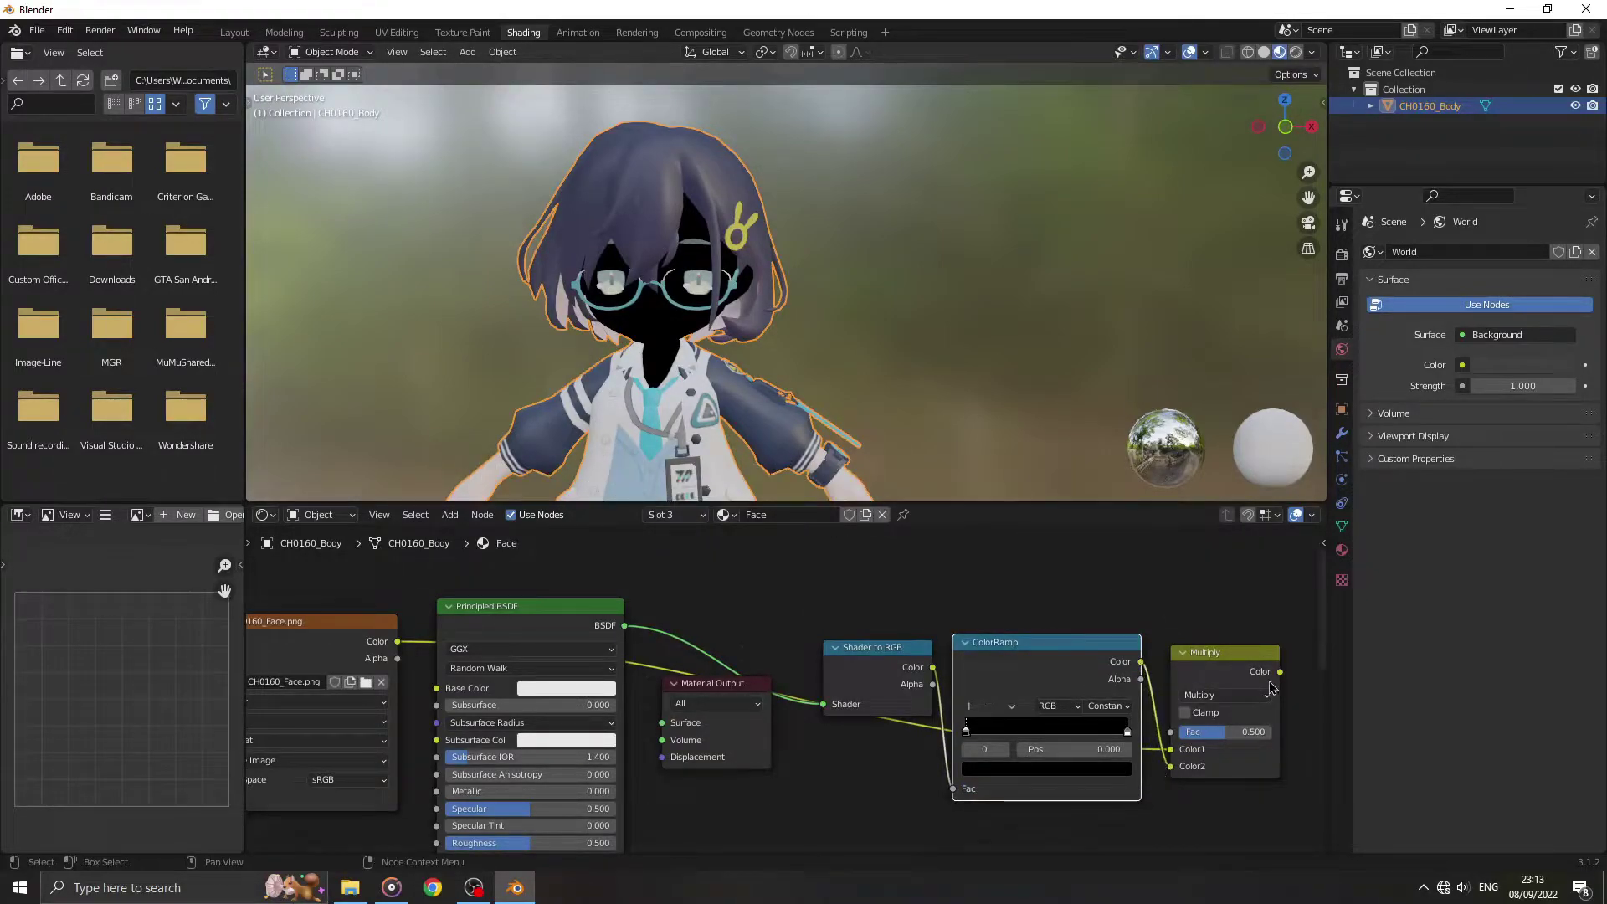
{"action": "left_click_drag", "start_coordinate": [1280, 673], "coordinate": [672, 732]}
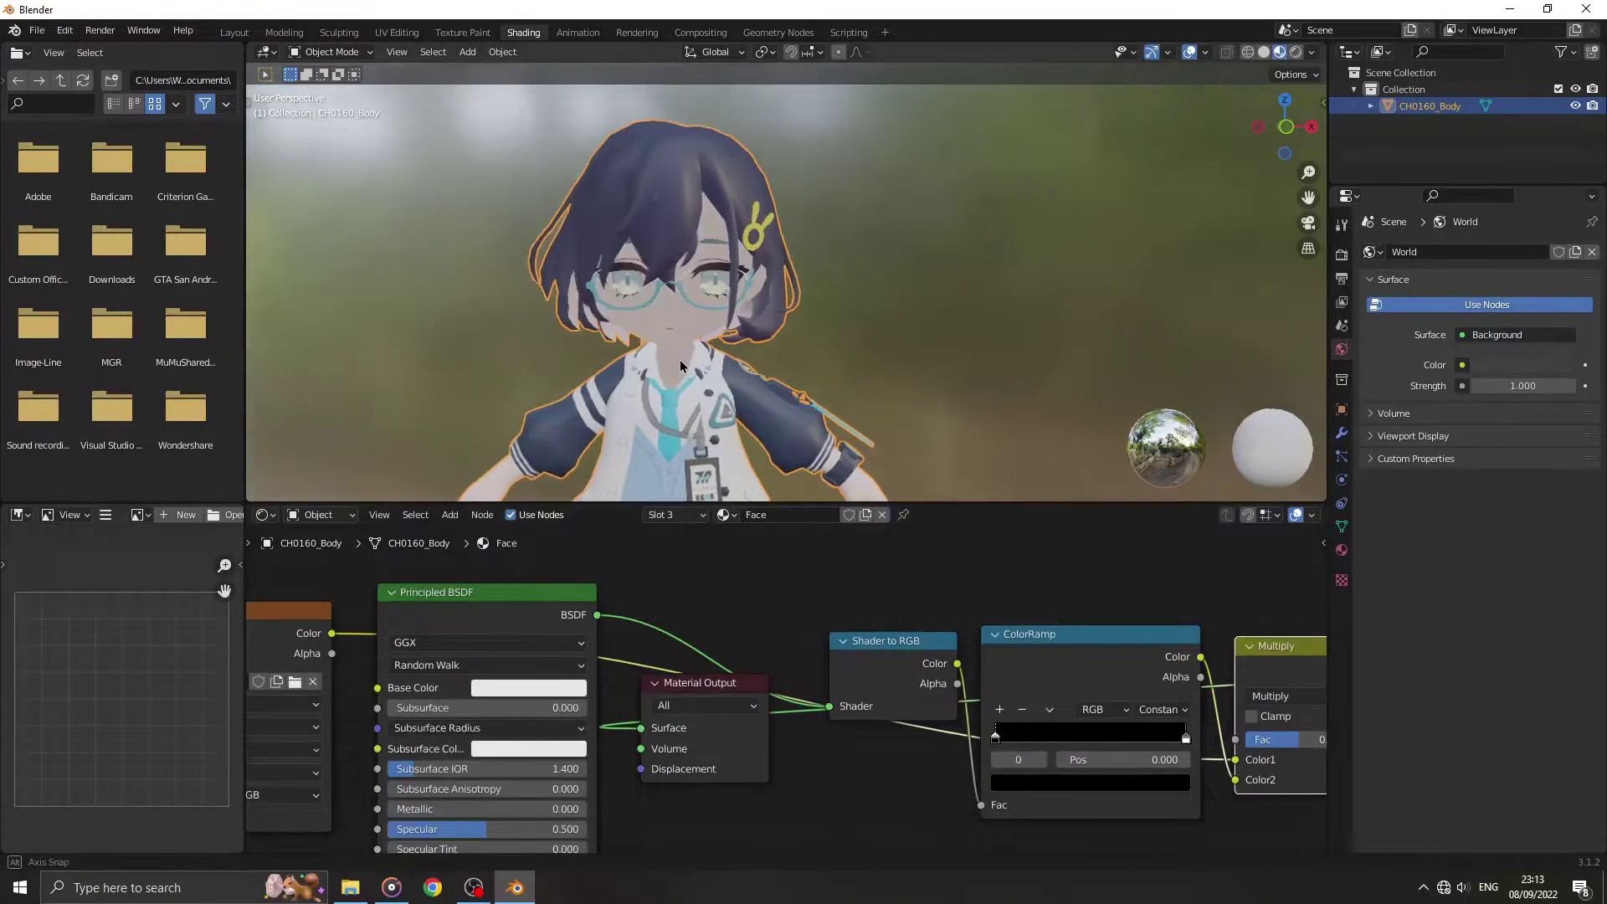
Step: Move the ColorRamp white stop to 0.350 and lighten the black stop to dark grey (0.237)
{"action": "middle_click_drag", "start_coordinate": [659, 369], "coordinate": [733, 362]}
{"action": "scroll", "coordinate": [912, 379], "scroll_direction": "up", "scroll_amount": 2}
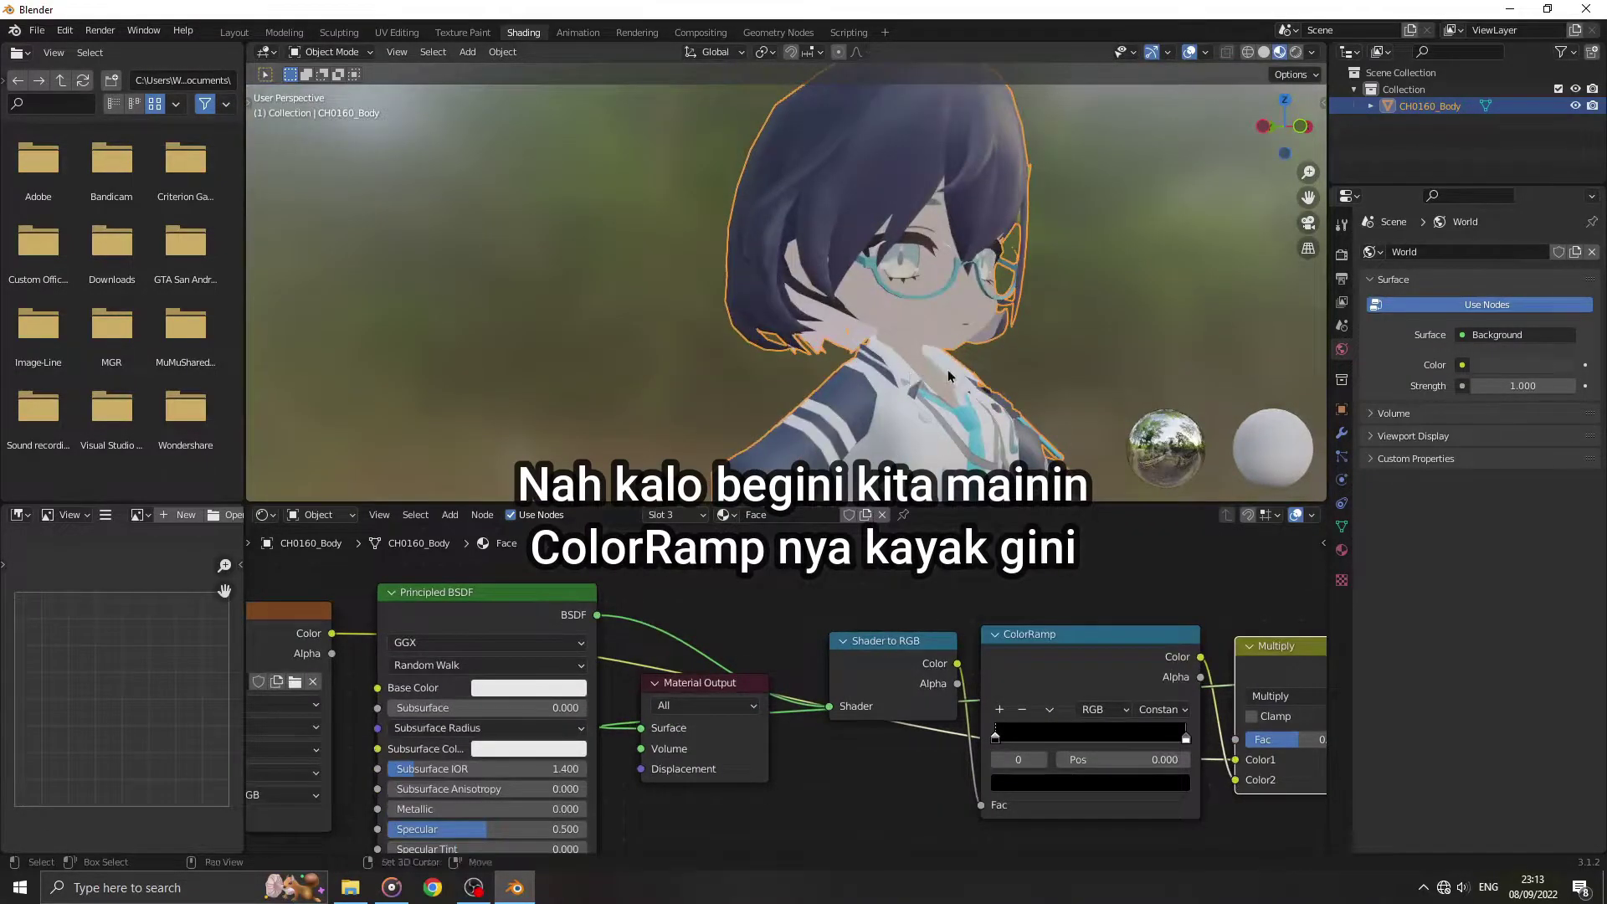
{"action": "middle_click_drag", "start_coordinate": [948, 375], "coordinate": [942, 425]}
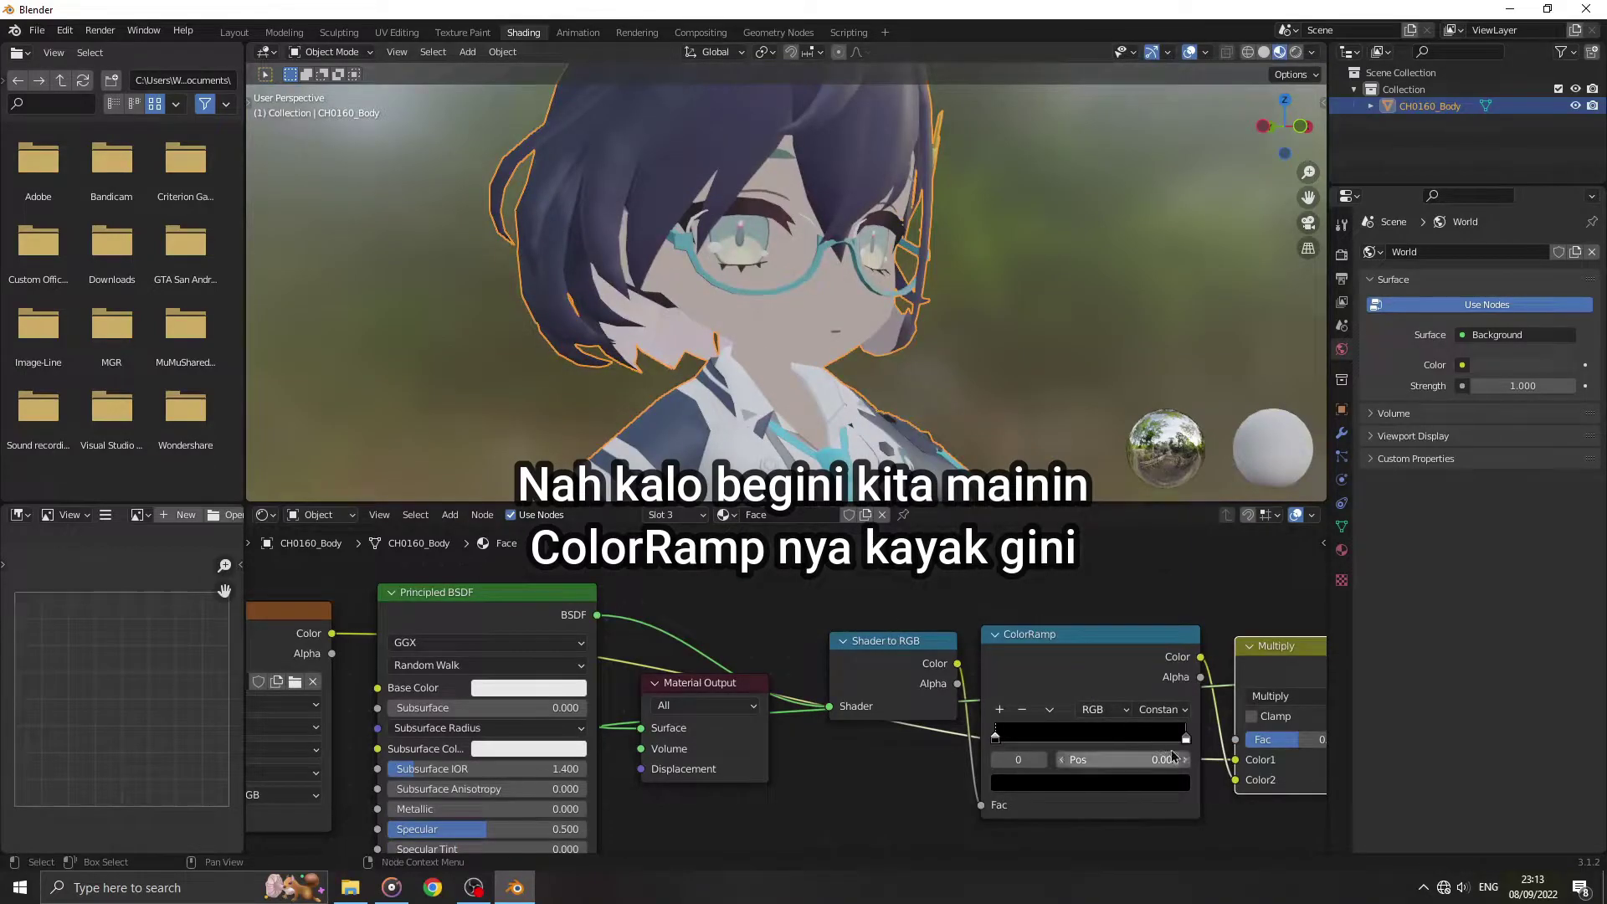
{"action": "left_click_drag", "start_coordinate": [1185, 741], "coordinate": [1061, 750]}
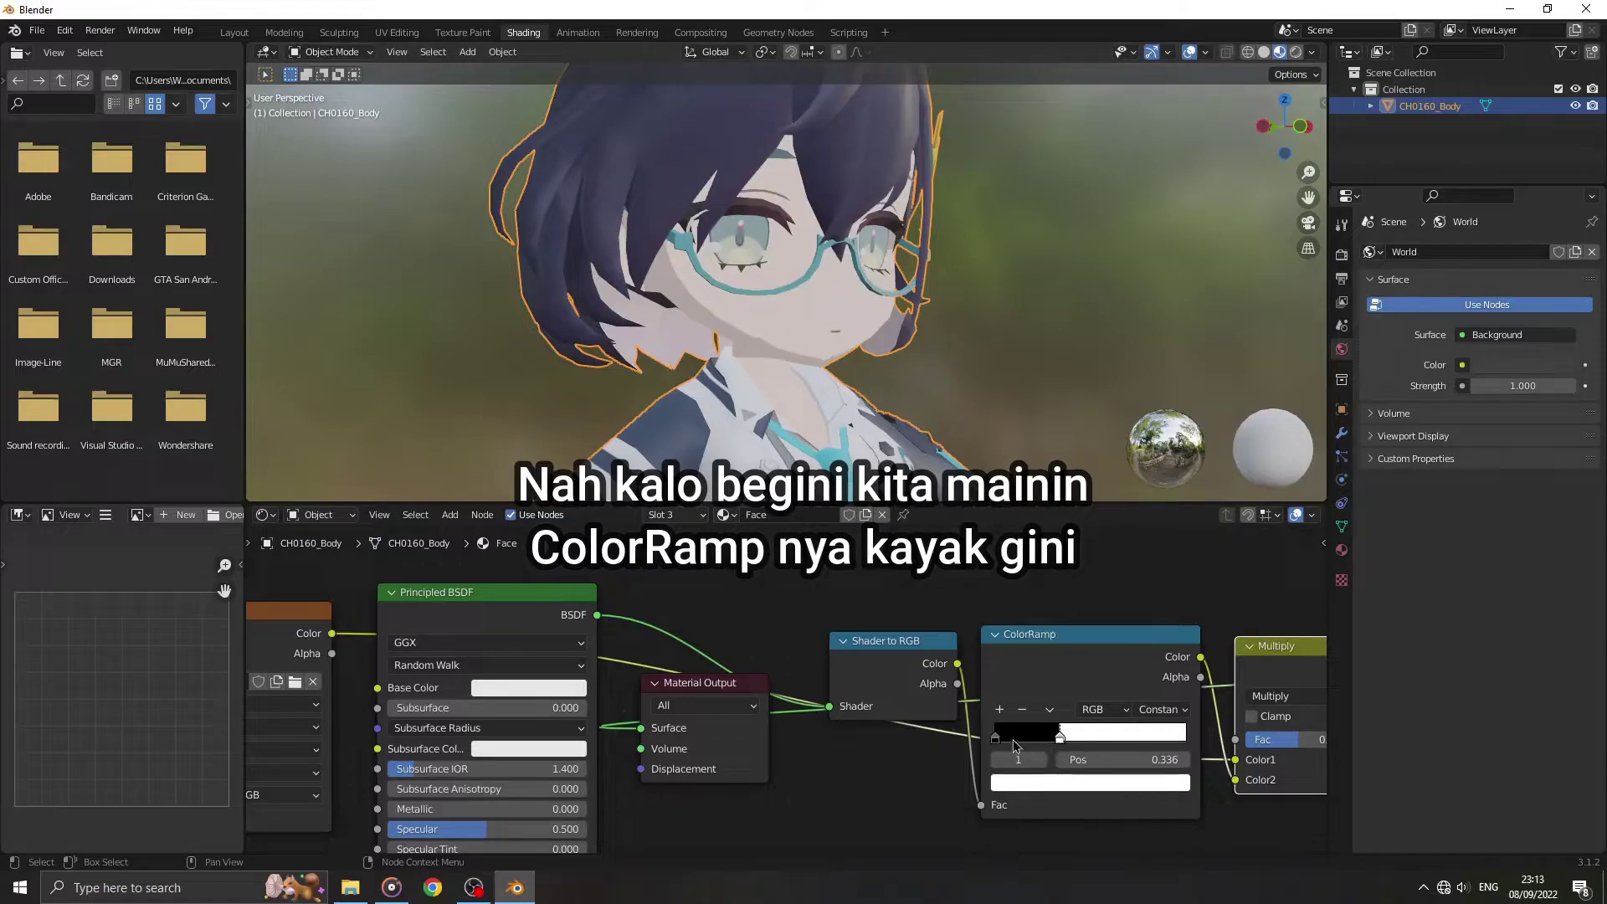
{"action": "left_click", "coordinate": [1014, 745]}
{"action": "left_click", "coordinate": [1023, 790]}
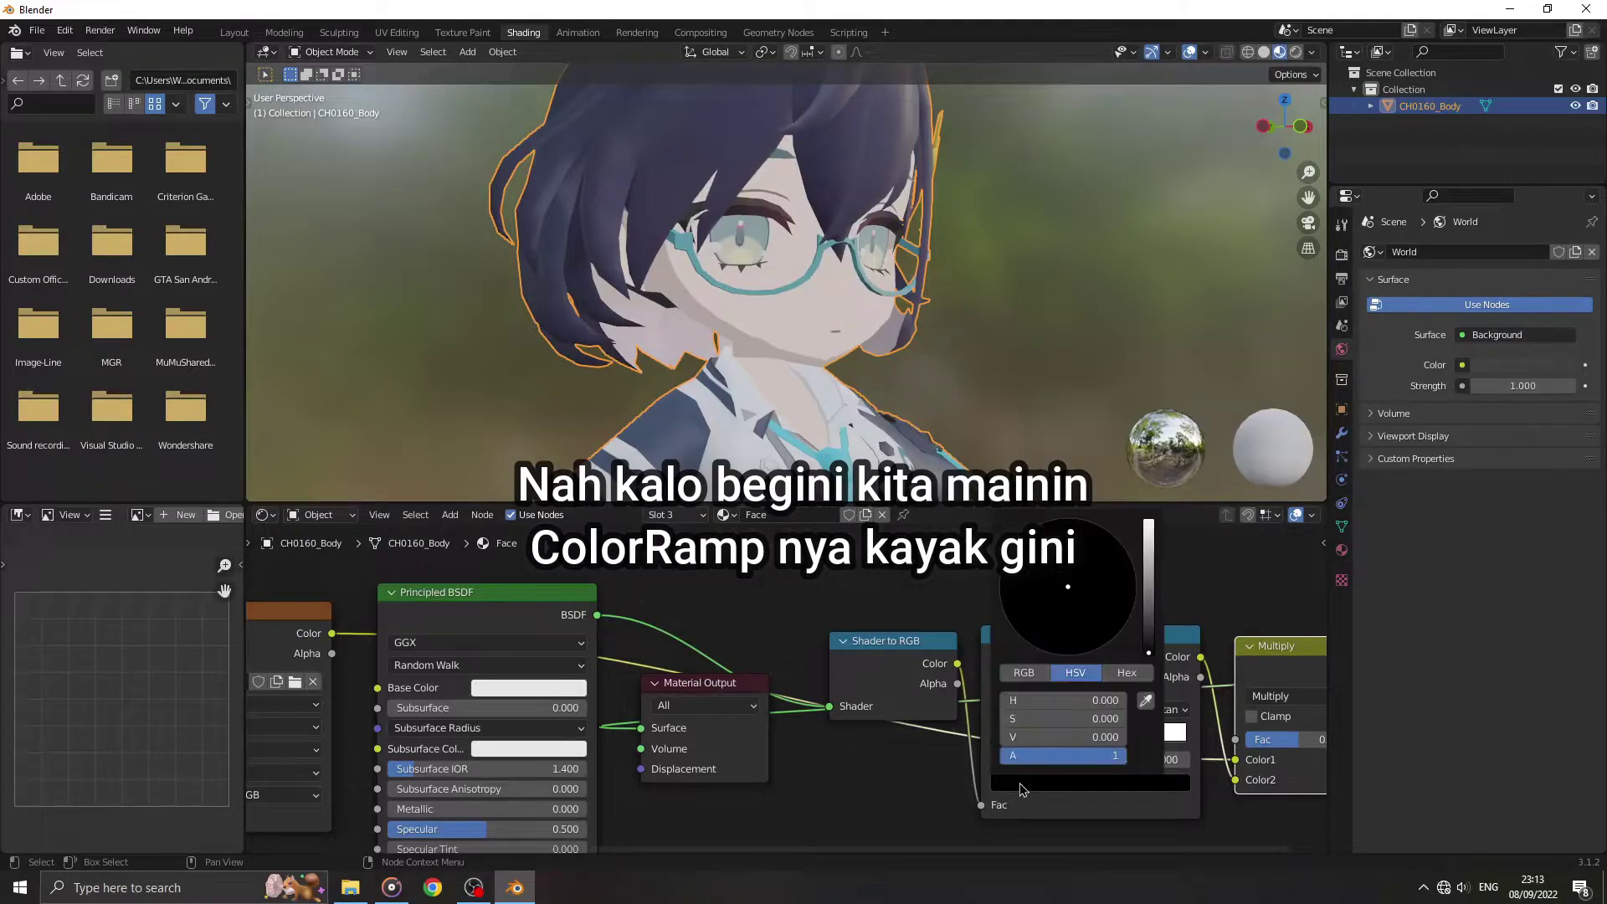
{"action": "left_click_drag", "start_coordinate": [1154, 609], "coordinate": [1148, 580]}
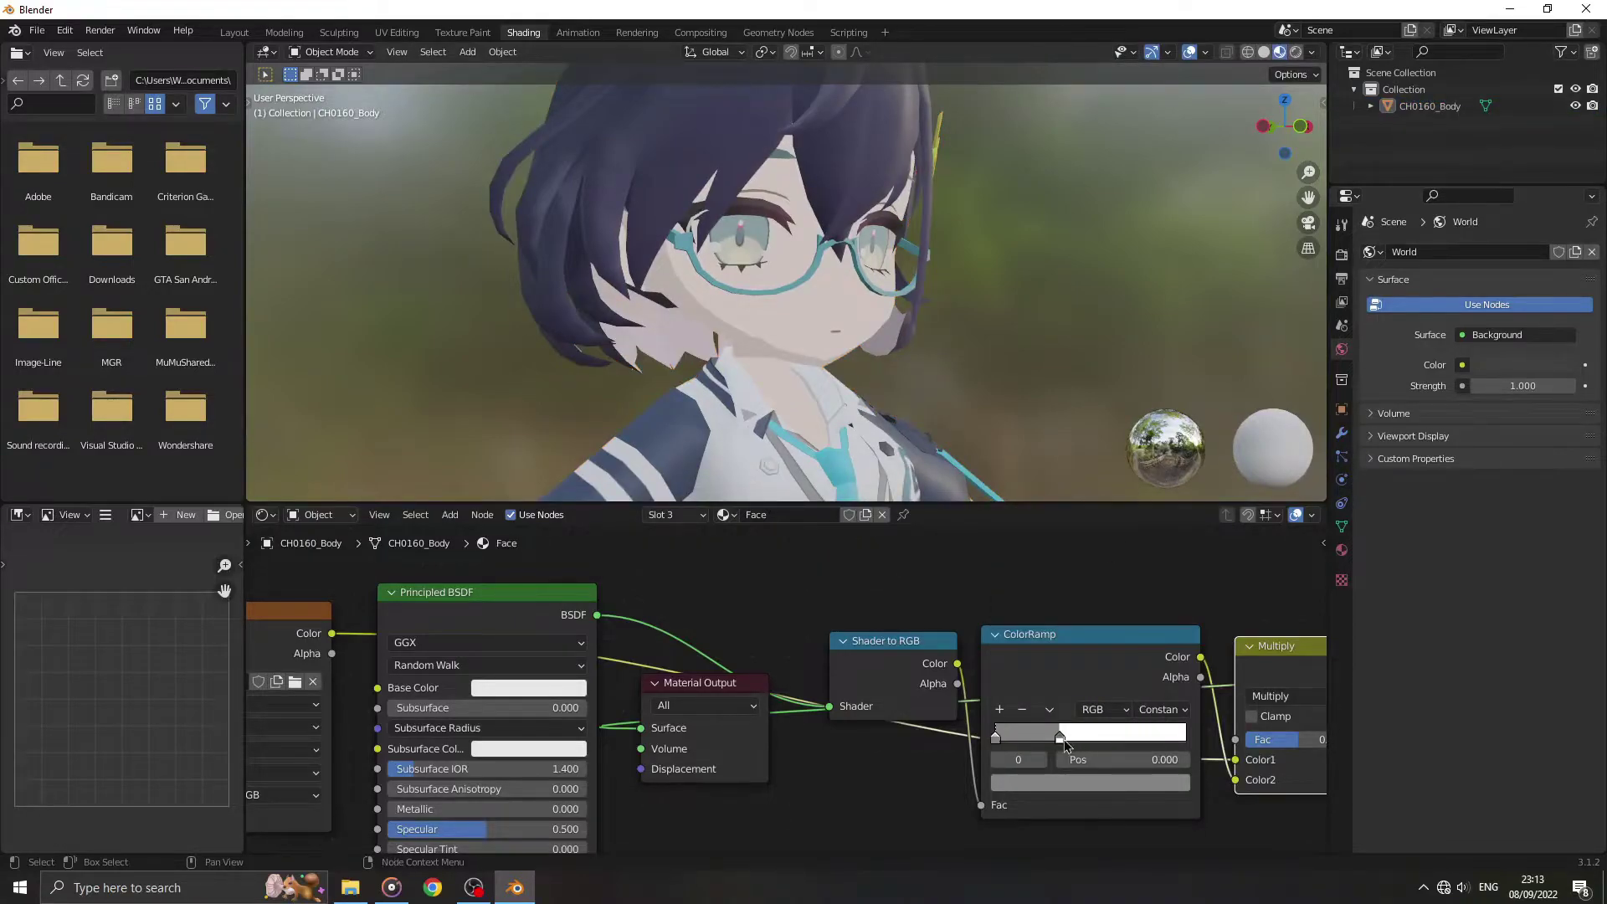
{"action": "left_click", "coordinate": [1061, 741]}
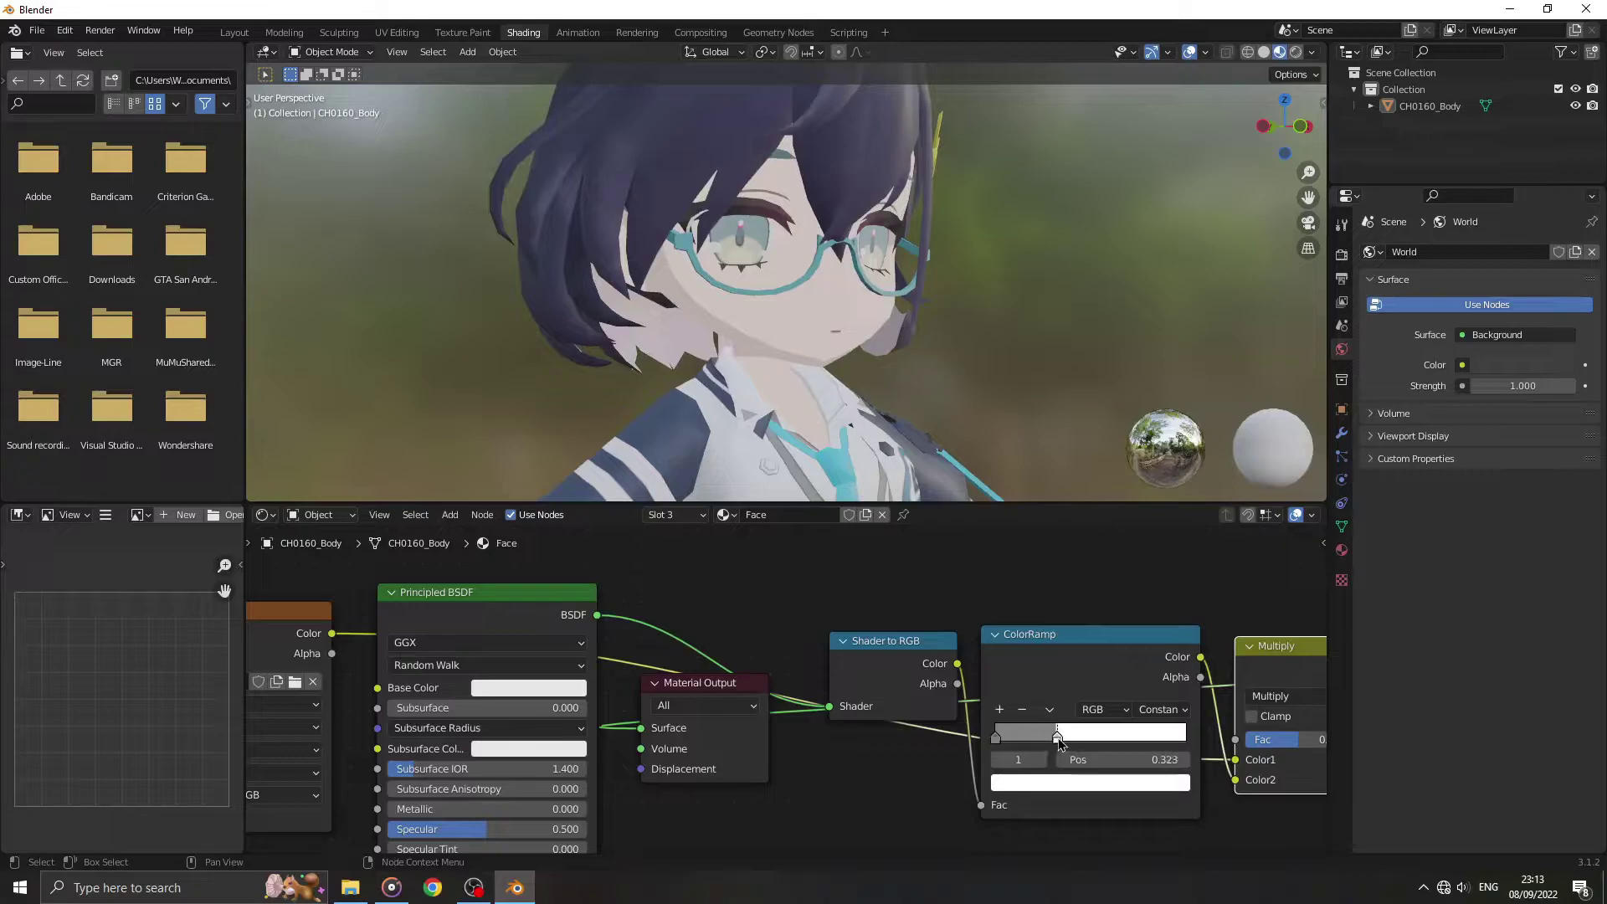
{"action": "left_click_drag", "start_coordinate": [1056, 738], "coordinate": [1060, 740]}
{"action": "mouse_move", "coordinate": [986, 351]}
{"action": "middle_mouse_down"}
{"action": "mouse_move", "coordinate": [870, 359]}
{"action": "mouse_move", "coordinate": [1004, 346]}
{"action": "mouse_move", "coordinate": [962, 335]}
{"action": "mouse_move", "coordinate": [1014, 343]}
{"action": "middle_mouse_up"}
Step: Box-select the Shader to RGB and ColorRamp nodes, then switch the material slot to Body
{"action": "scroll", "coordinate": [1014, 343], "scroll_direction": "down", "scroll_amount": 3}
{"action": "scroll", "coordinate": [871, 634], "scroll_direction": "down", "scroll_amount": 2}
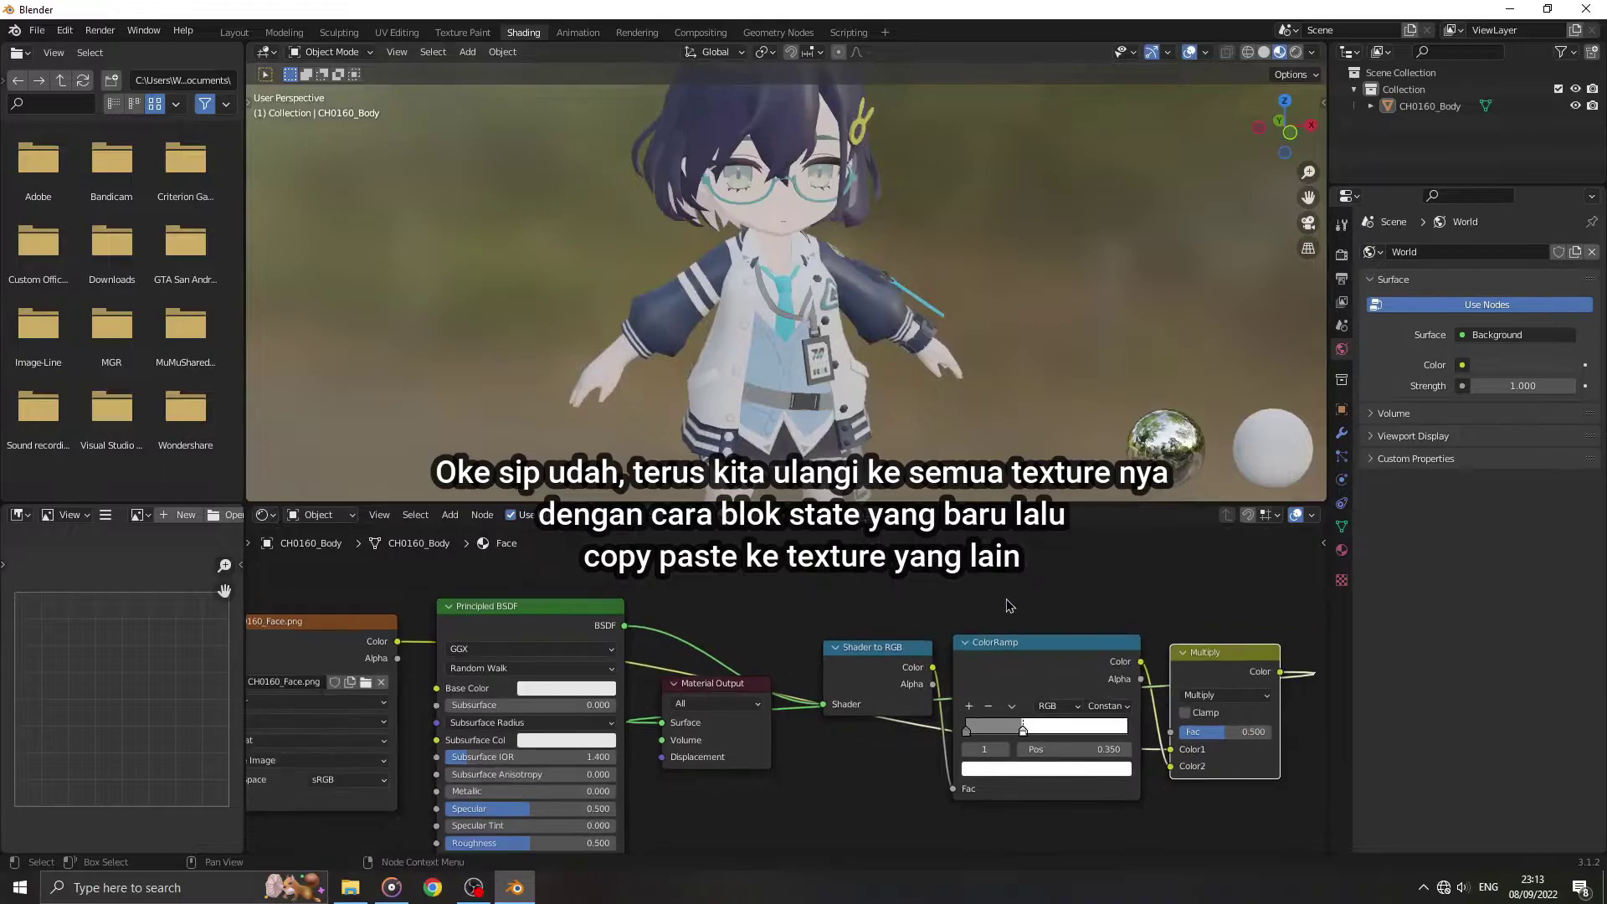
{"action": "left_click_drag", "start_coordinate": [669, 616], "coordinate": [967, 845]}
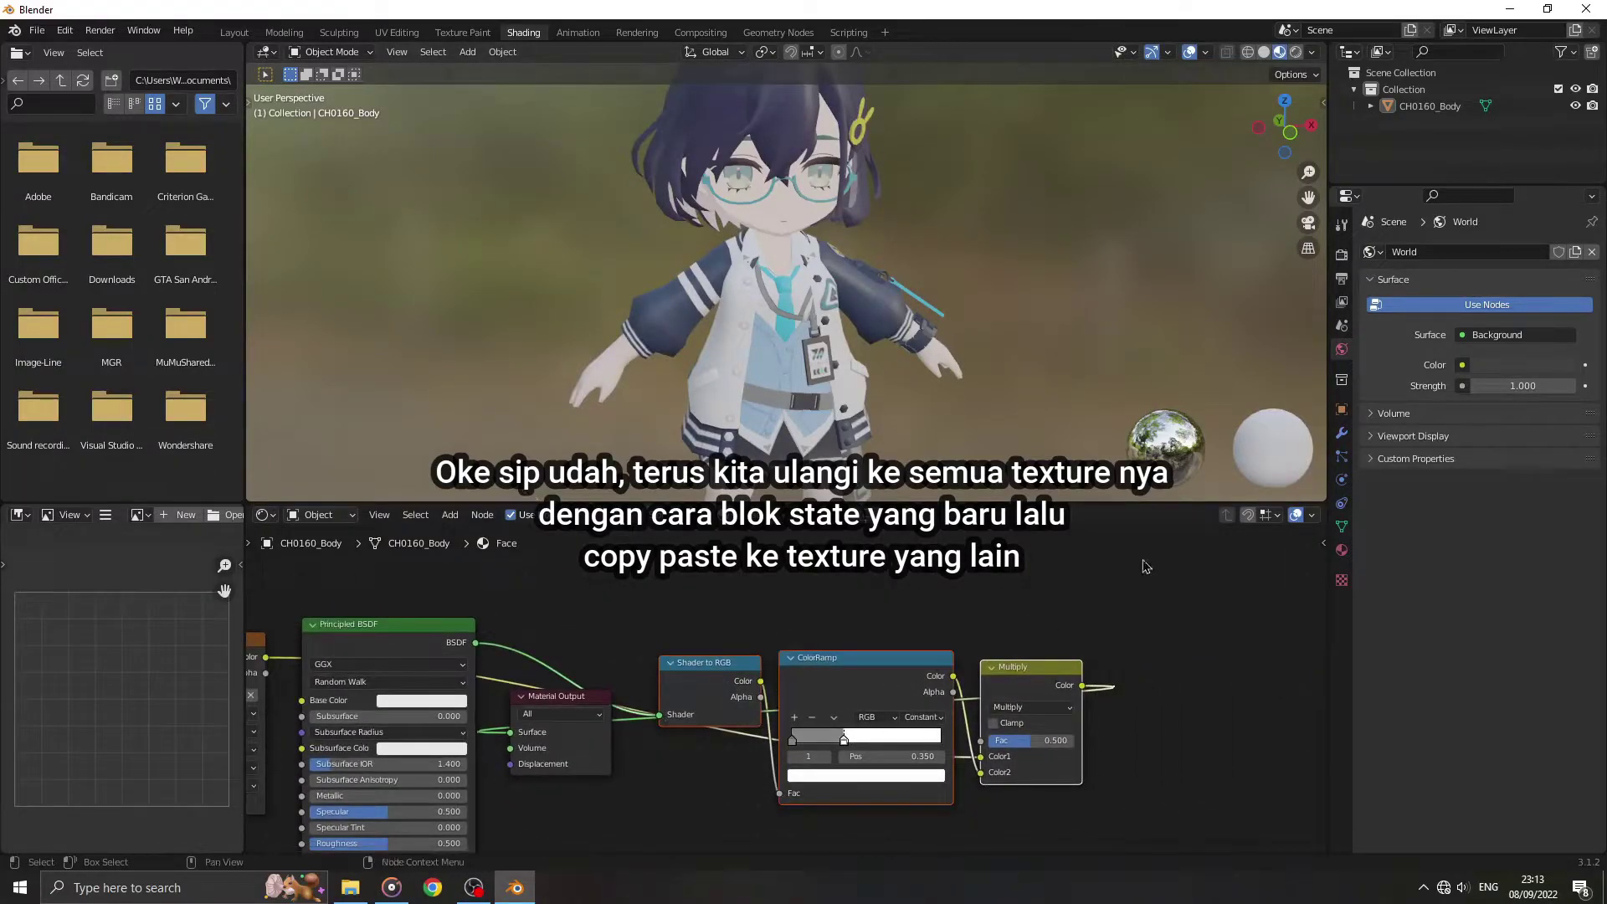
{"action": "left_click", "coordinate": [1341, 549]}
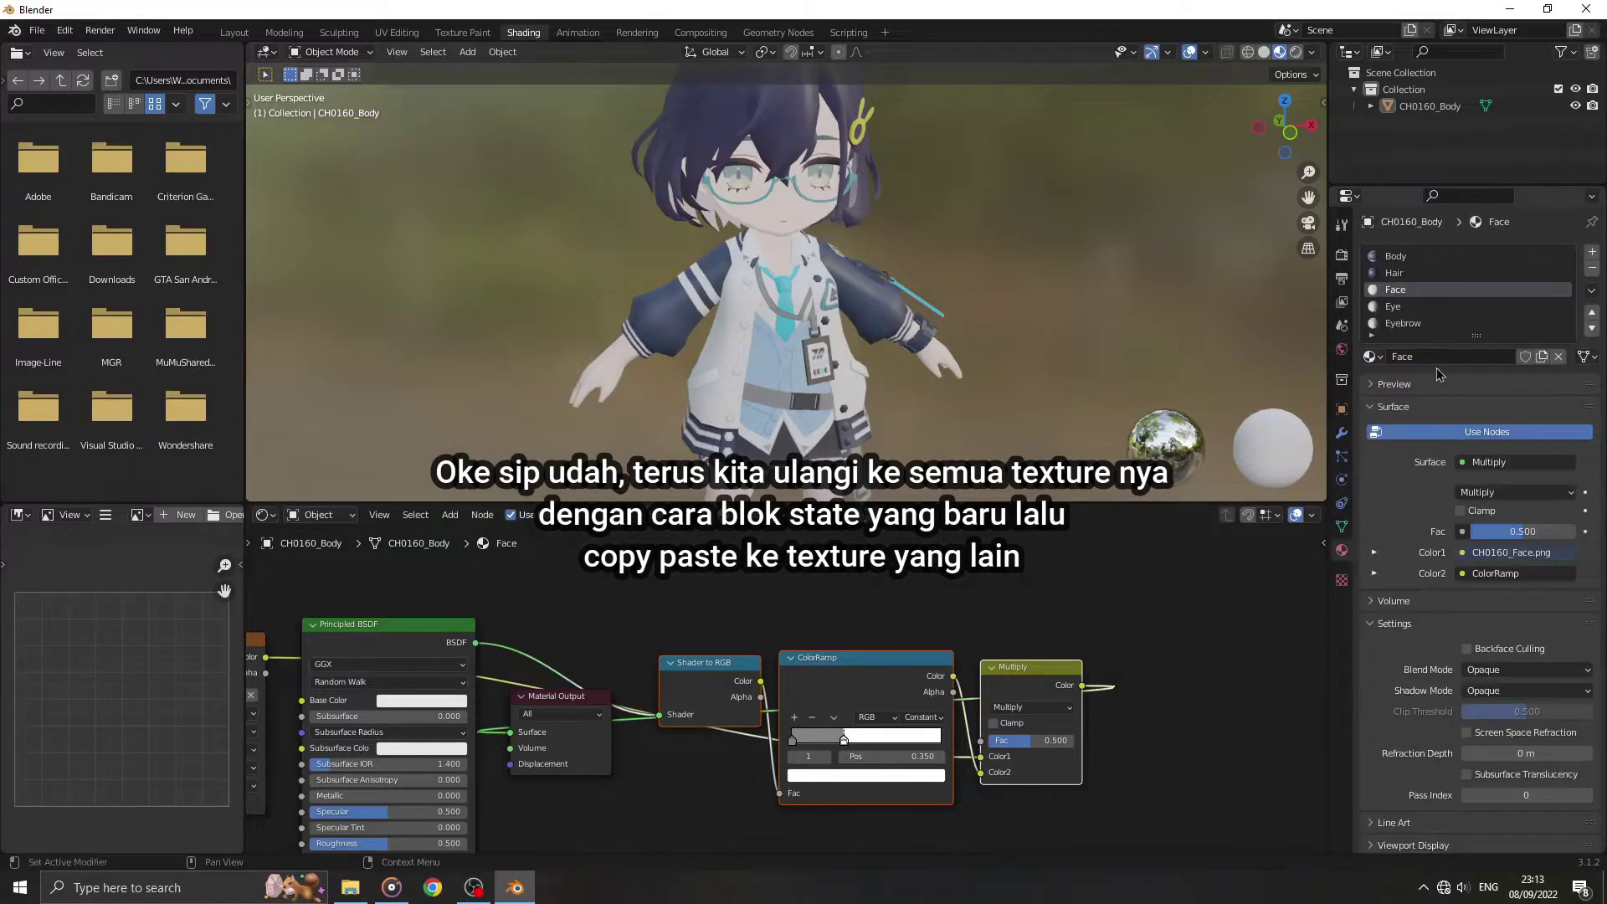
{"action": "left_click", "coordinate": [1427, 257]}
{"action": "left_click", "coordinate": [1411, 290]}
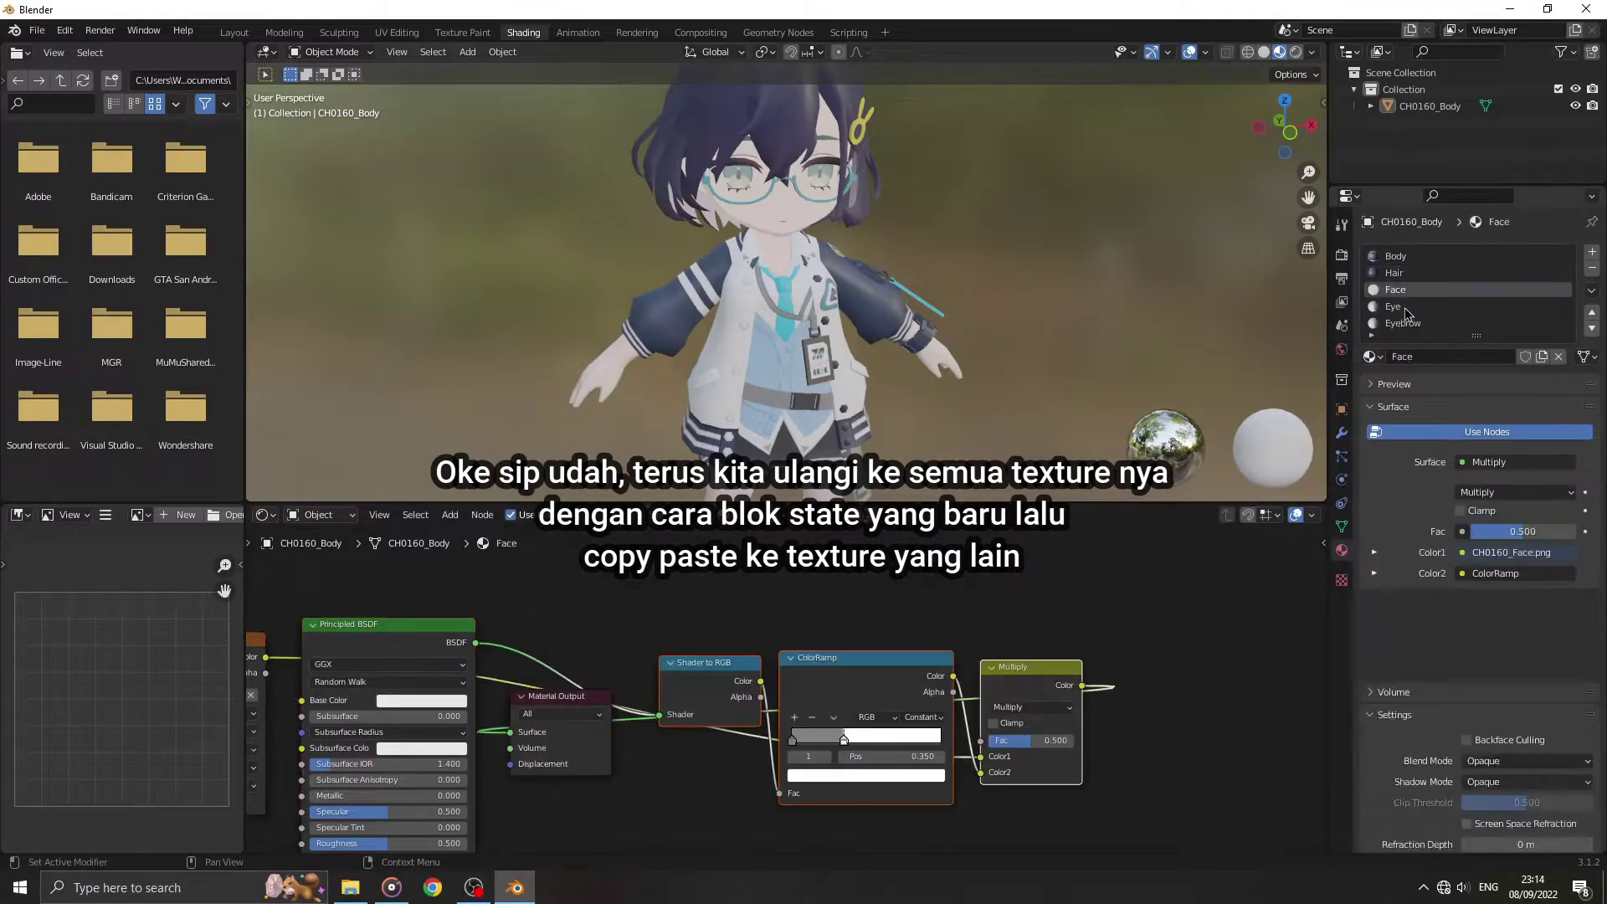
{"action": "left_click", "coordinate": [1410, 325]}
{"action": "left_click", "coordinate": [1402, 293]}
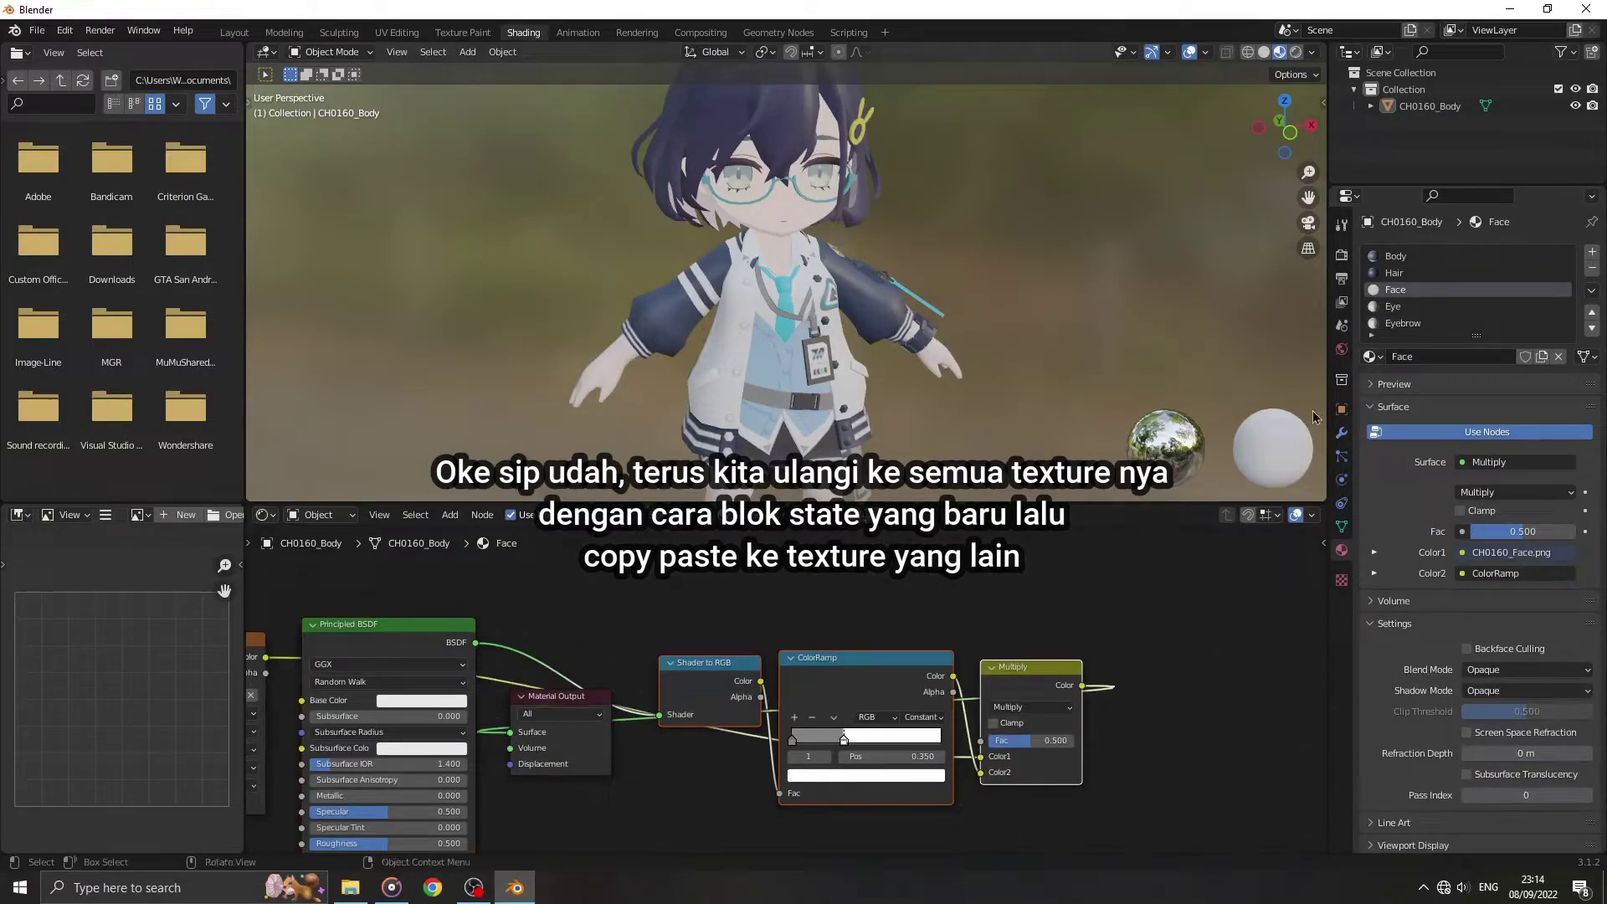
{"action": "left_click", "coordinate": [1396, 256]}
Step: Paste the toon nodes into Body and wire BSDF, texture and Multiply into its output
{"action": "key", "text": "ctrl+v"}
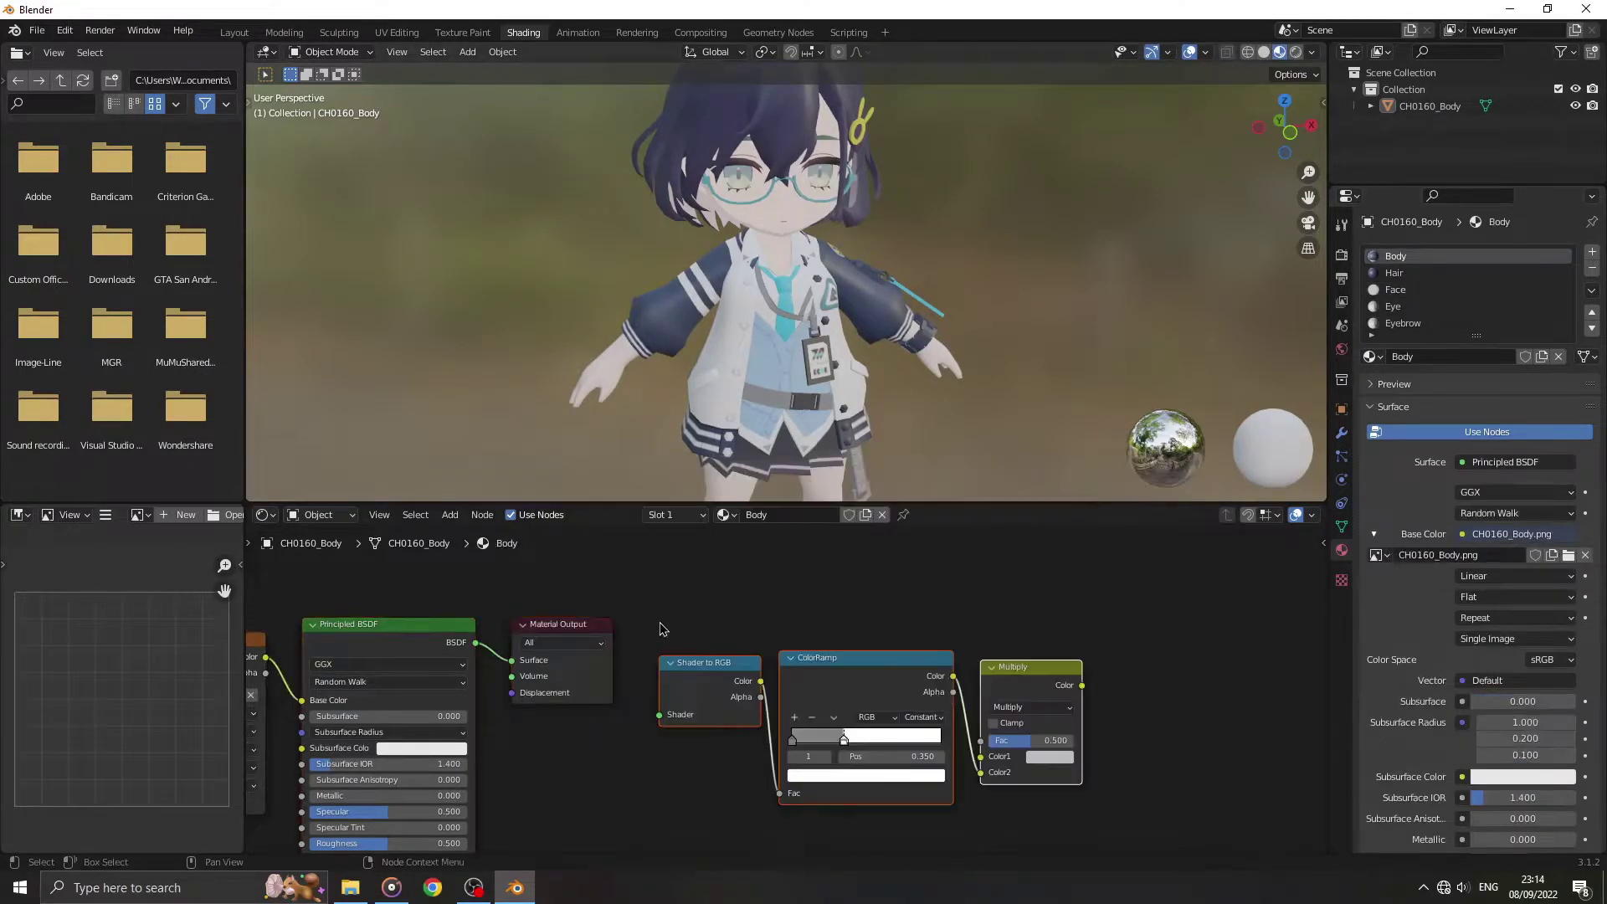
{"action": "left_click_drag", "start_coordinate": [511, 660], "coordinate": [659, 714]}
{"action": "left_click_drag", "start_coordinate": [301, 700], "coordinate": [980, 772]}
{"action": "left_click_drag", "start_coordinate": [1081, 684], "coordinate": [728, 678]}
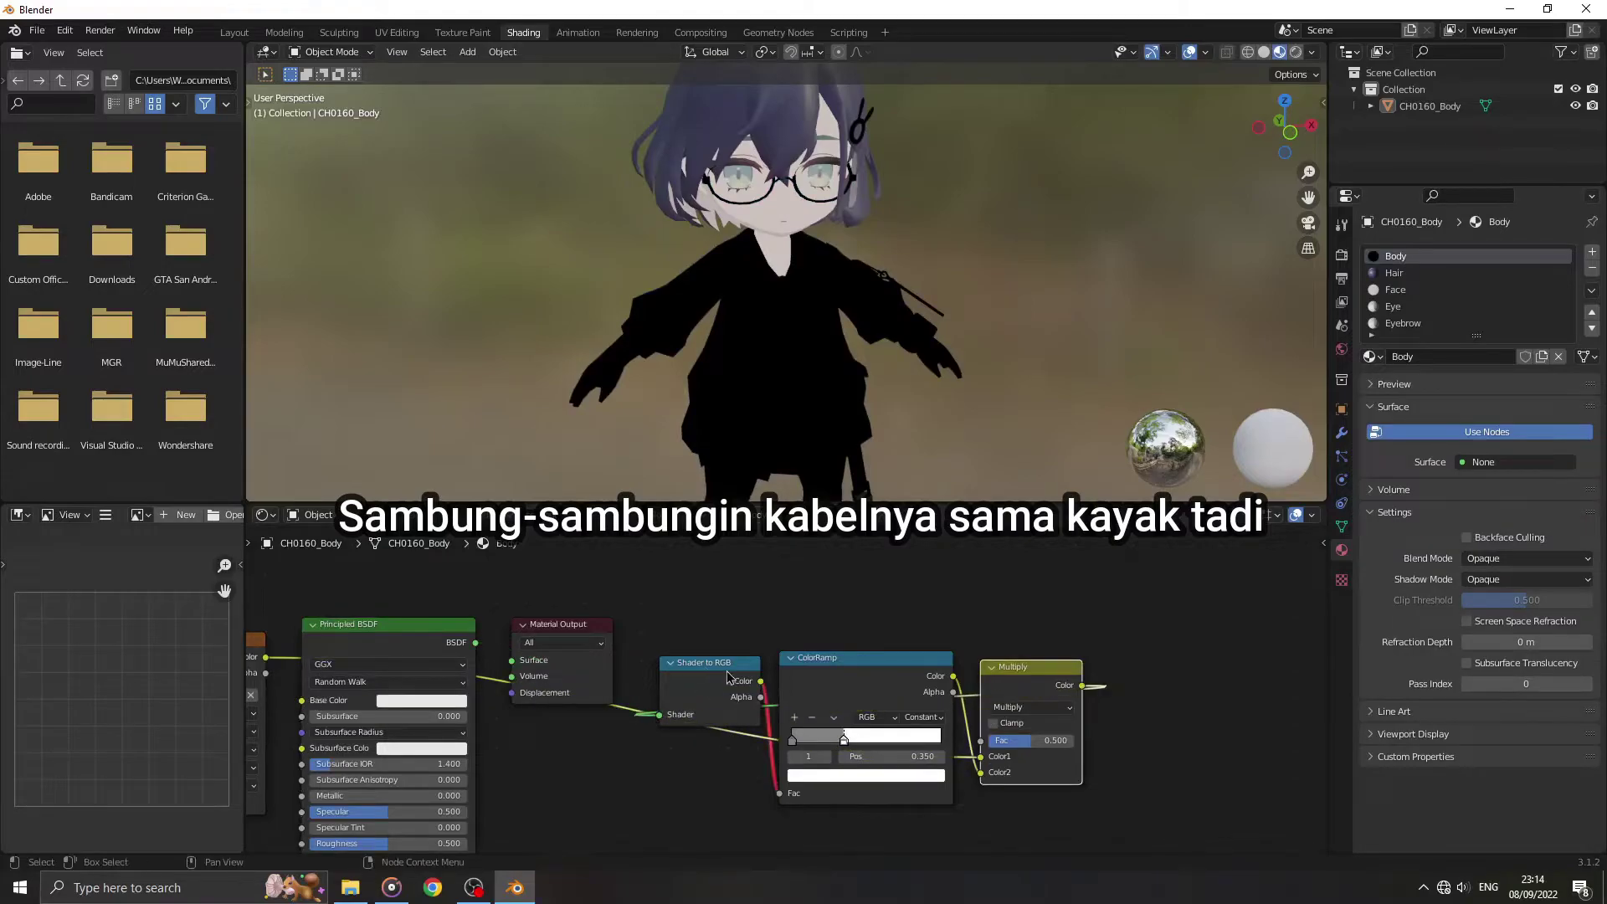
{"action": "left_click_drag", "start_coordinate": [569, 624], "coordinate": [601, 602]}
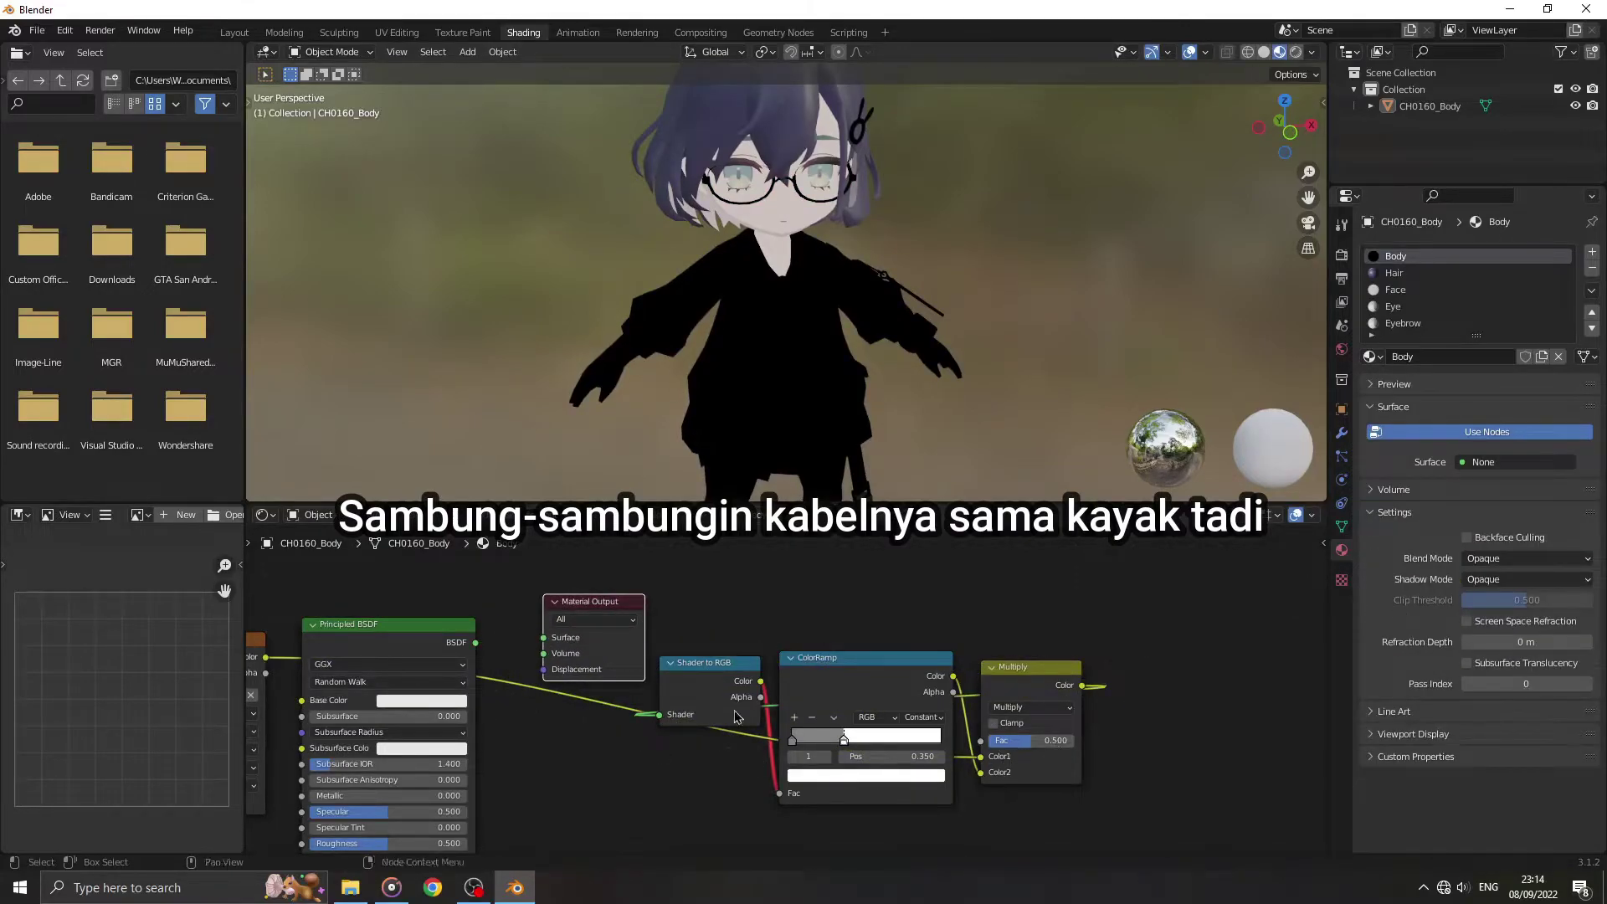
{"action": "middle_click_drag", "start_coordinate": [736, 720], "coordinate": [802, 737]}
{"action": "left_click_drag", "start_coordinate": [1146, 702], "coordinate": [609, 654]}
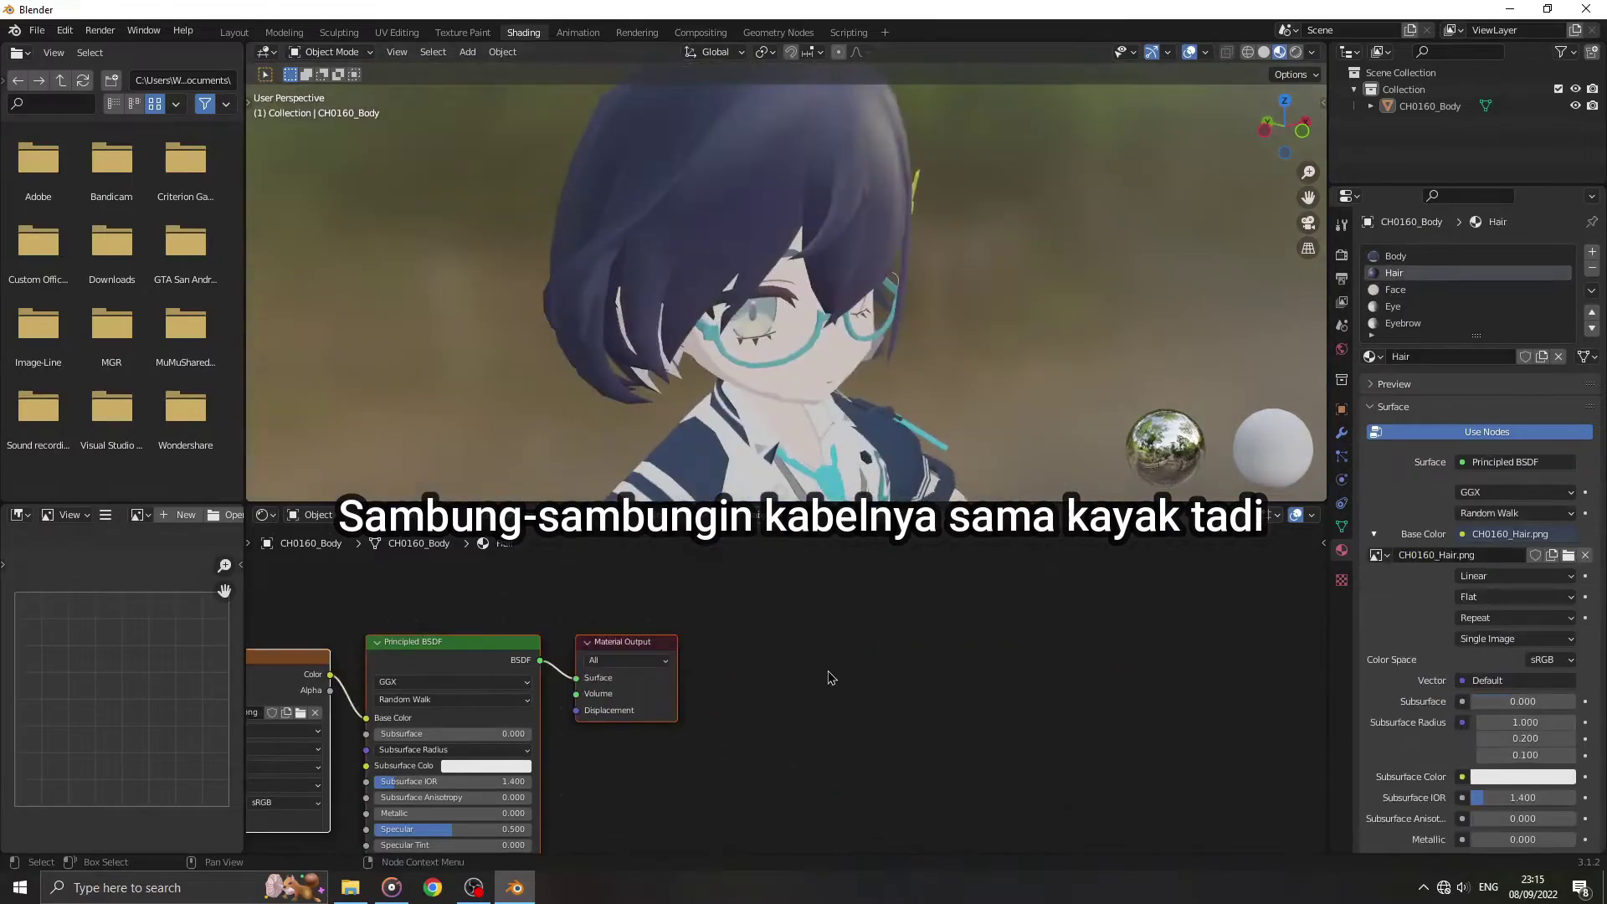
Step: Wire the Hair and Eye textures, shaders and Multiply outputs into their toon chains
{"action": "mouse_move", "coordinate": [330, 675]}
{"action": "left_mouse_down"}
{"action": "mouse_move", "coordinate": [678, 642]}
{"action": "mouse_move", "coordinate": [1044, 773]}
{"action": "left_mouse_up"}
{"action": "left_click_drag", "start_coordinate": [540, 660], "coordinate": [723, 732]}
{"action": "left_click_drag", "start_coordinate": [1146, 702], "coordinate": [576, 677]}
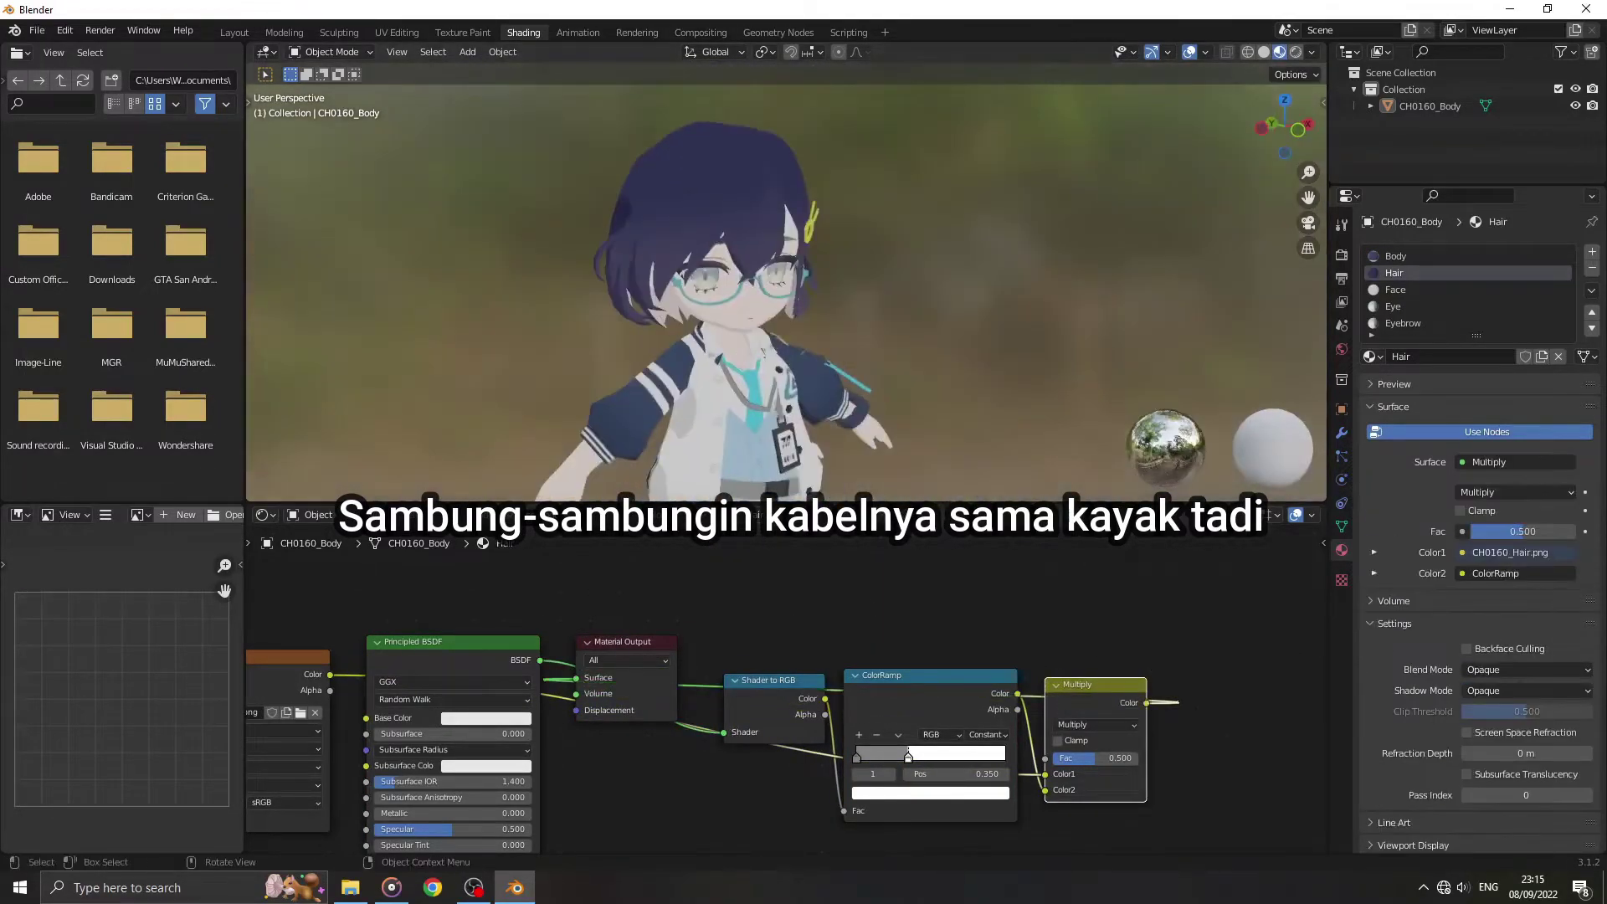
{"action": "left_click_drag", "start_coordinate": [330, 674], "coordinate": [1044, 774]}
{"action": "left_click_drag", "start_coordinate": [540, 661], "coordinate": [723, 732]}
{"action": "left_click_drag", "start_coordinate": [1147, 703], "coordinate": [575, 677]}
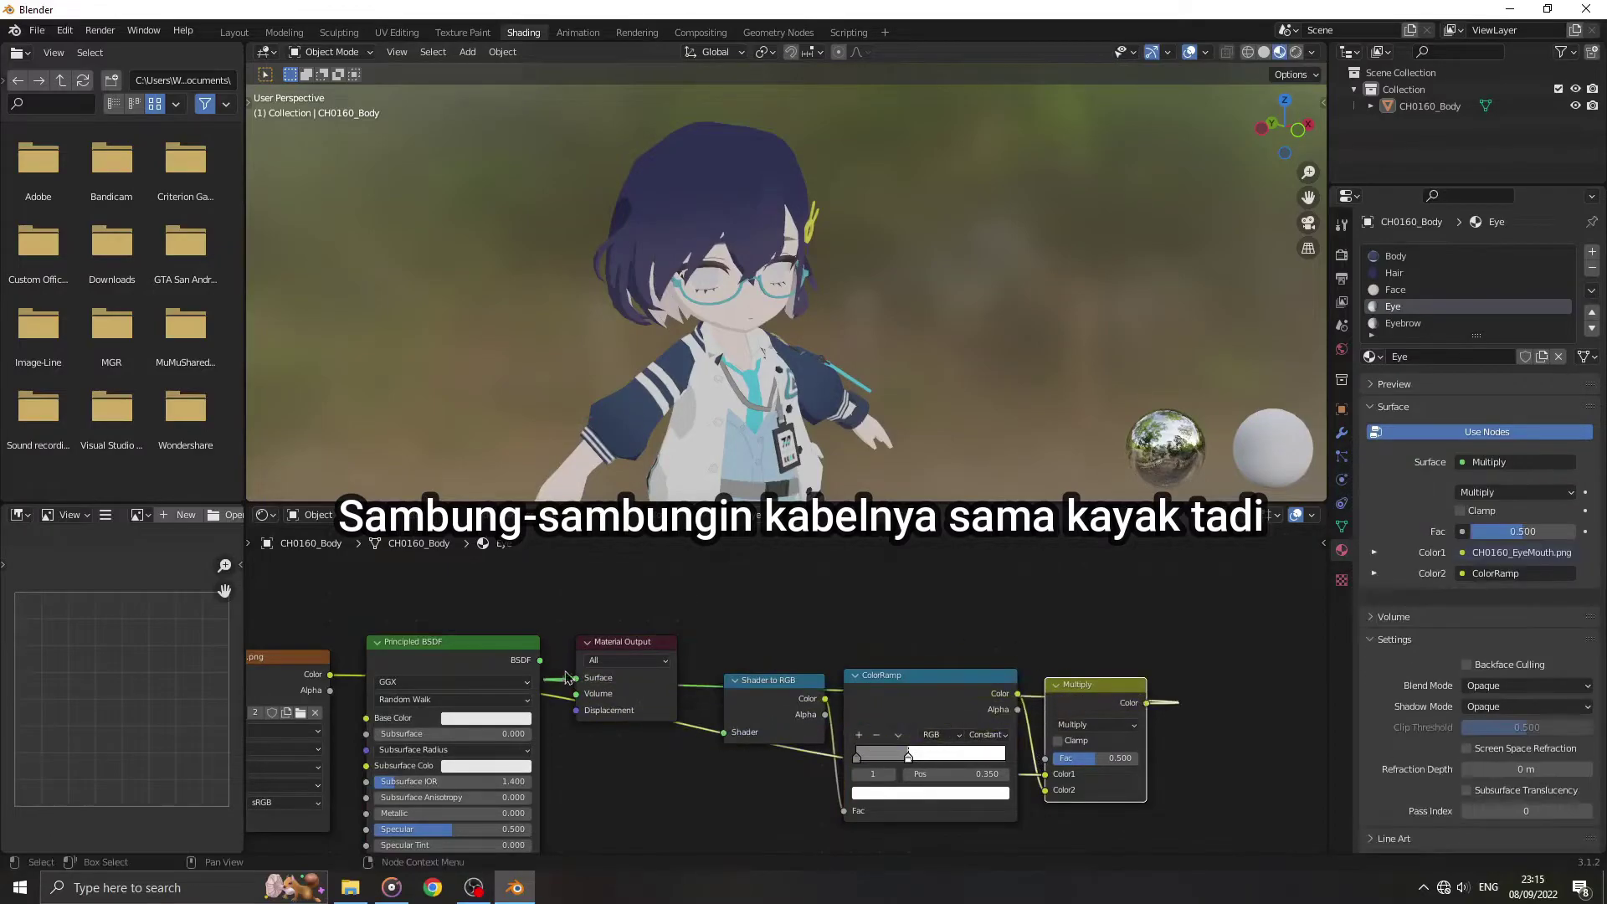
Step: Switch to the Eyebrow material and orbit to inspect the toon-shaded character
{"action": "left_click", "coordinate": [636, 515]}
{"action": "left_click", "coordinate": [630, 618]}
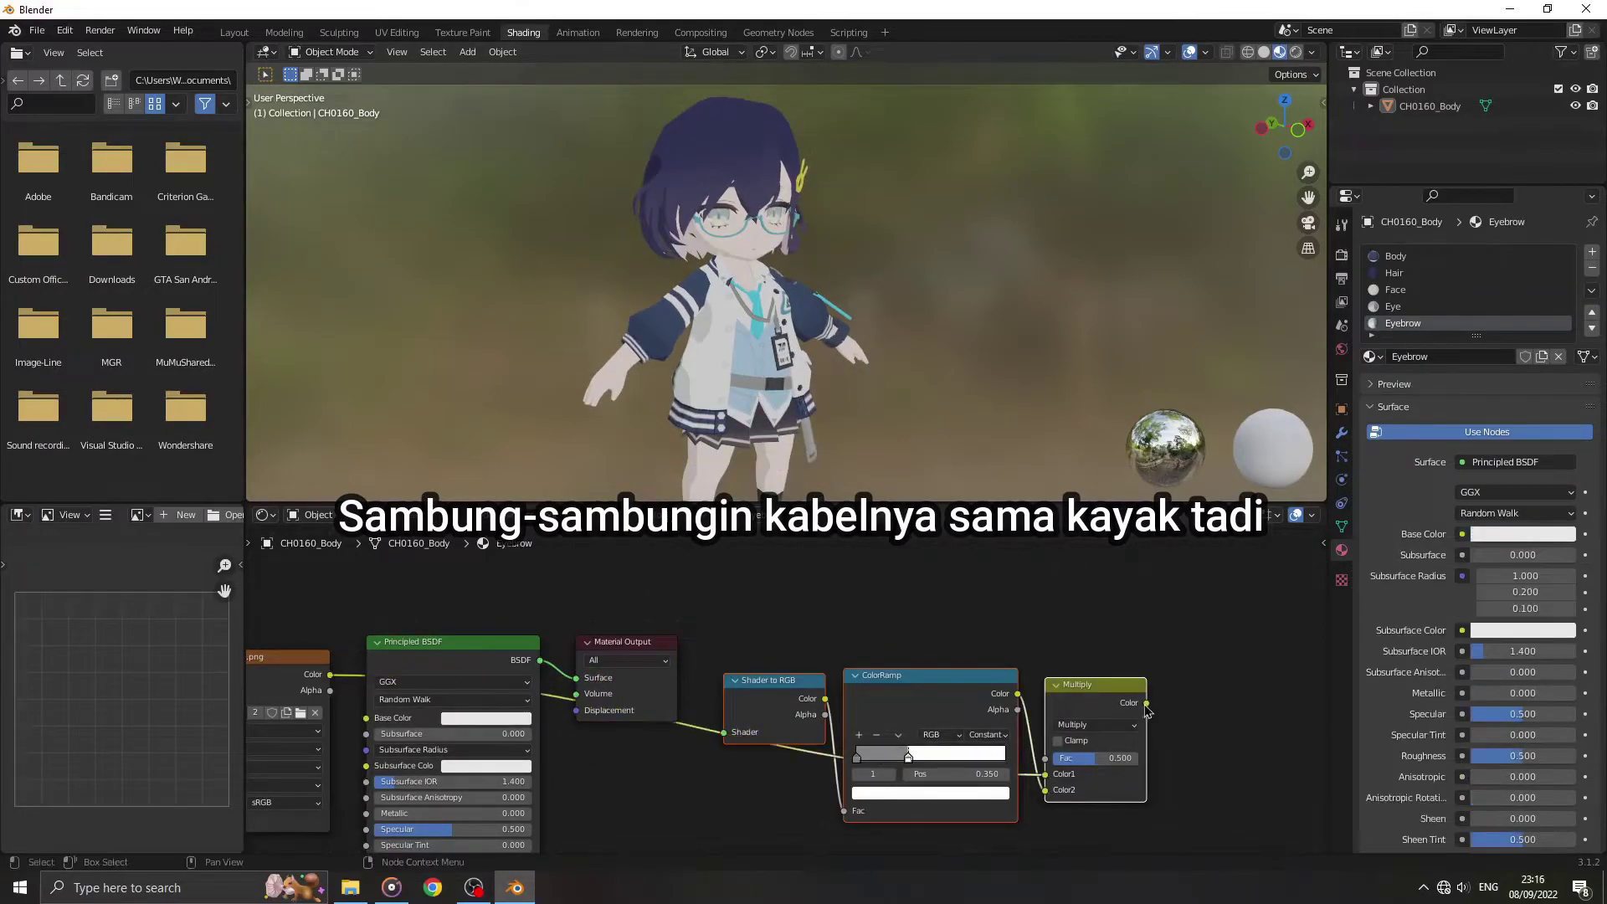
{"action": "scroll", "coordinate": [792, 683], "scroll_direction": "down", "scroll_amount": 2}
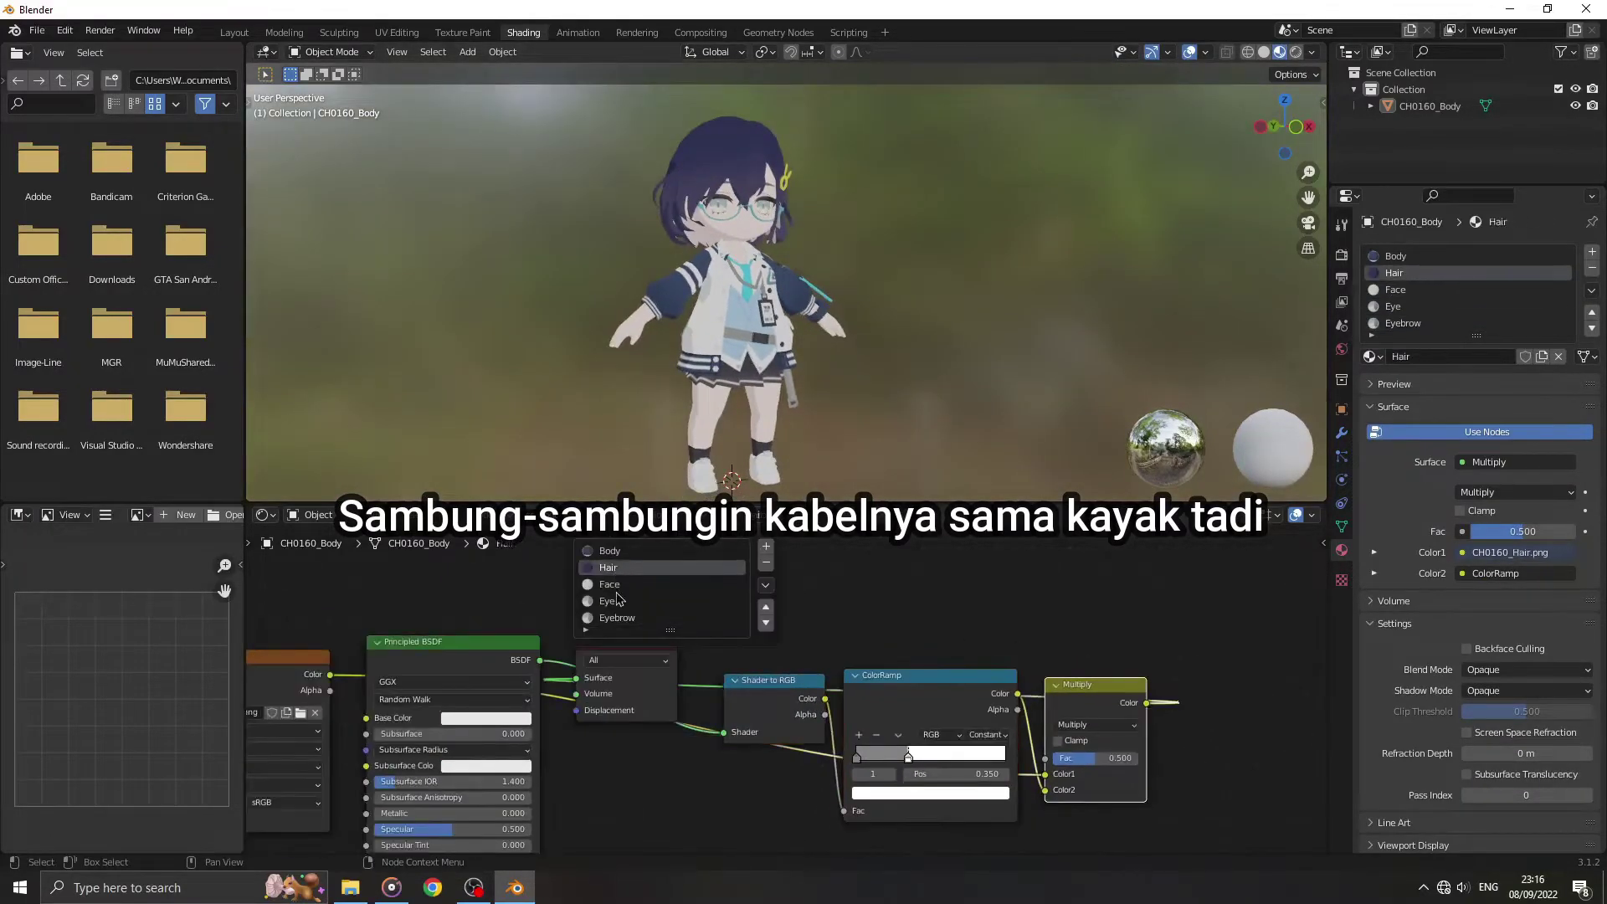
{"action": "scroll", "coordinate": [929, 416], "scroll_direction": "up", "scroll_amount": 6}
{"action": "mouse_move", "coordinate": [929, 416]}
{"action": "middle_mouse_down"}
{"action": "mouse_move", "coordinate": [944, 410]}
{"action": "mouse_move", "coordinate": [941, 466]}
{"action": "middle_mouse_up"}
{"action": "scroll", "coordinate": [944, 410], "scroll_direction": "down", "scroll_amount": 4}
{"action": "scroll", "coordinate": [941, 466], "scroll_direction": "down", "scroll_amount": 2}
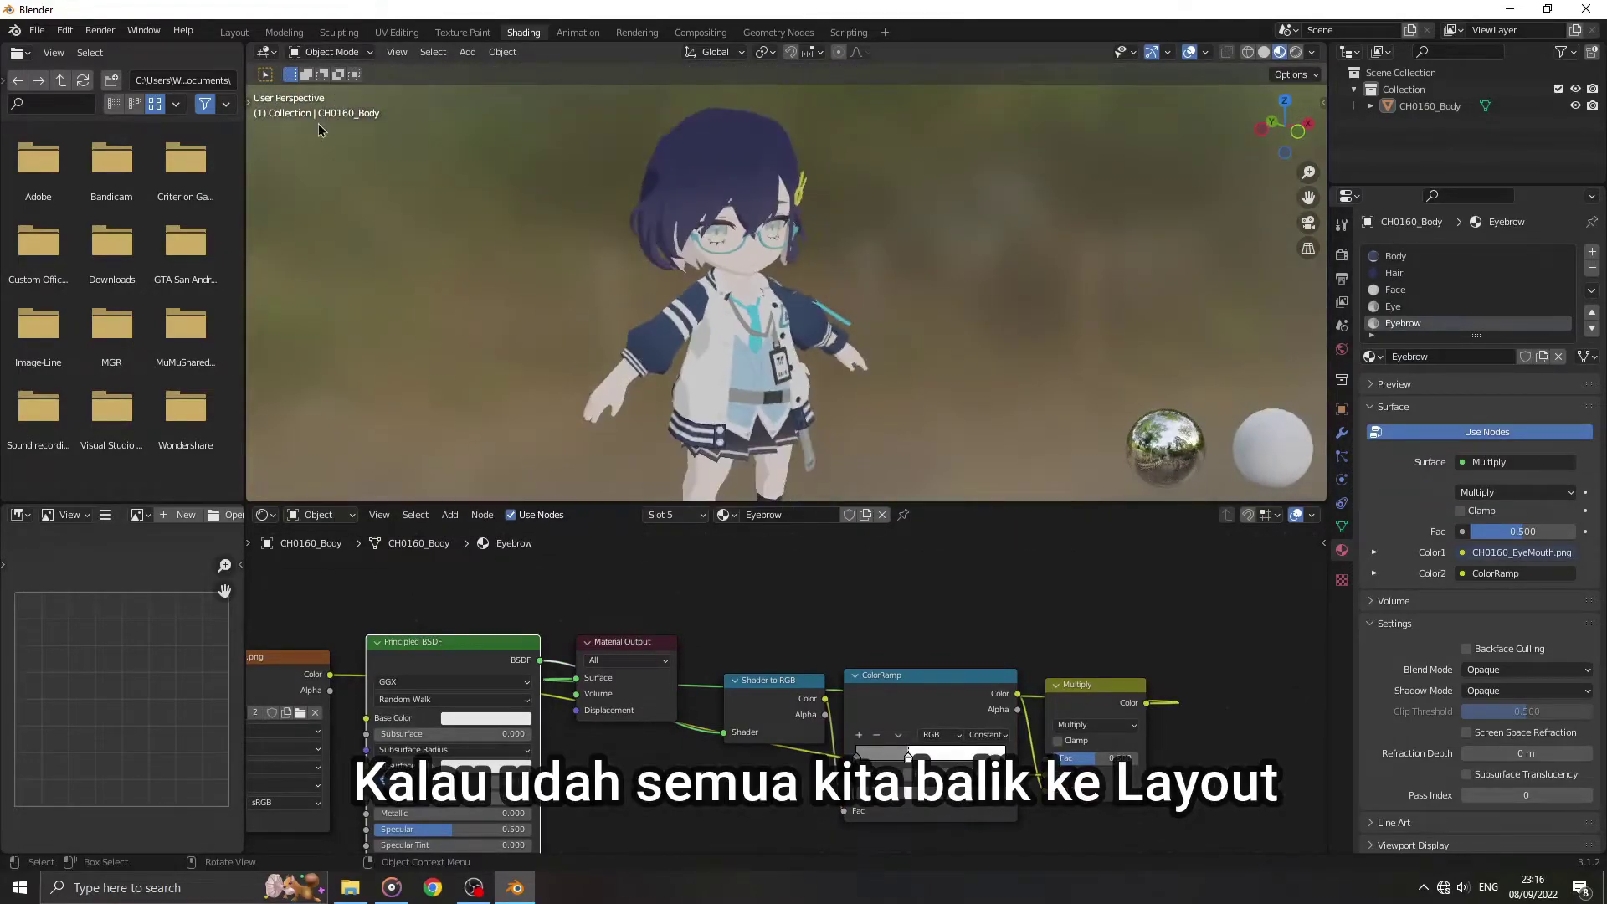
Step: Return to the Layout workspace and add a Sun lamp beside the character
{"action": "left_click", "coordinate": [233, 34]}
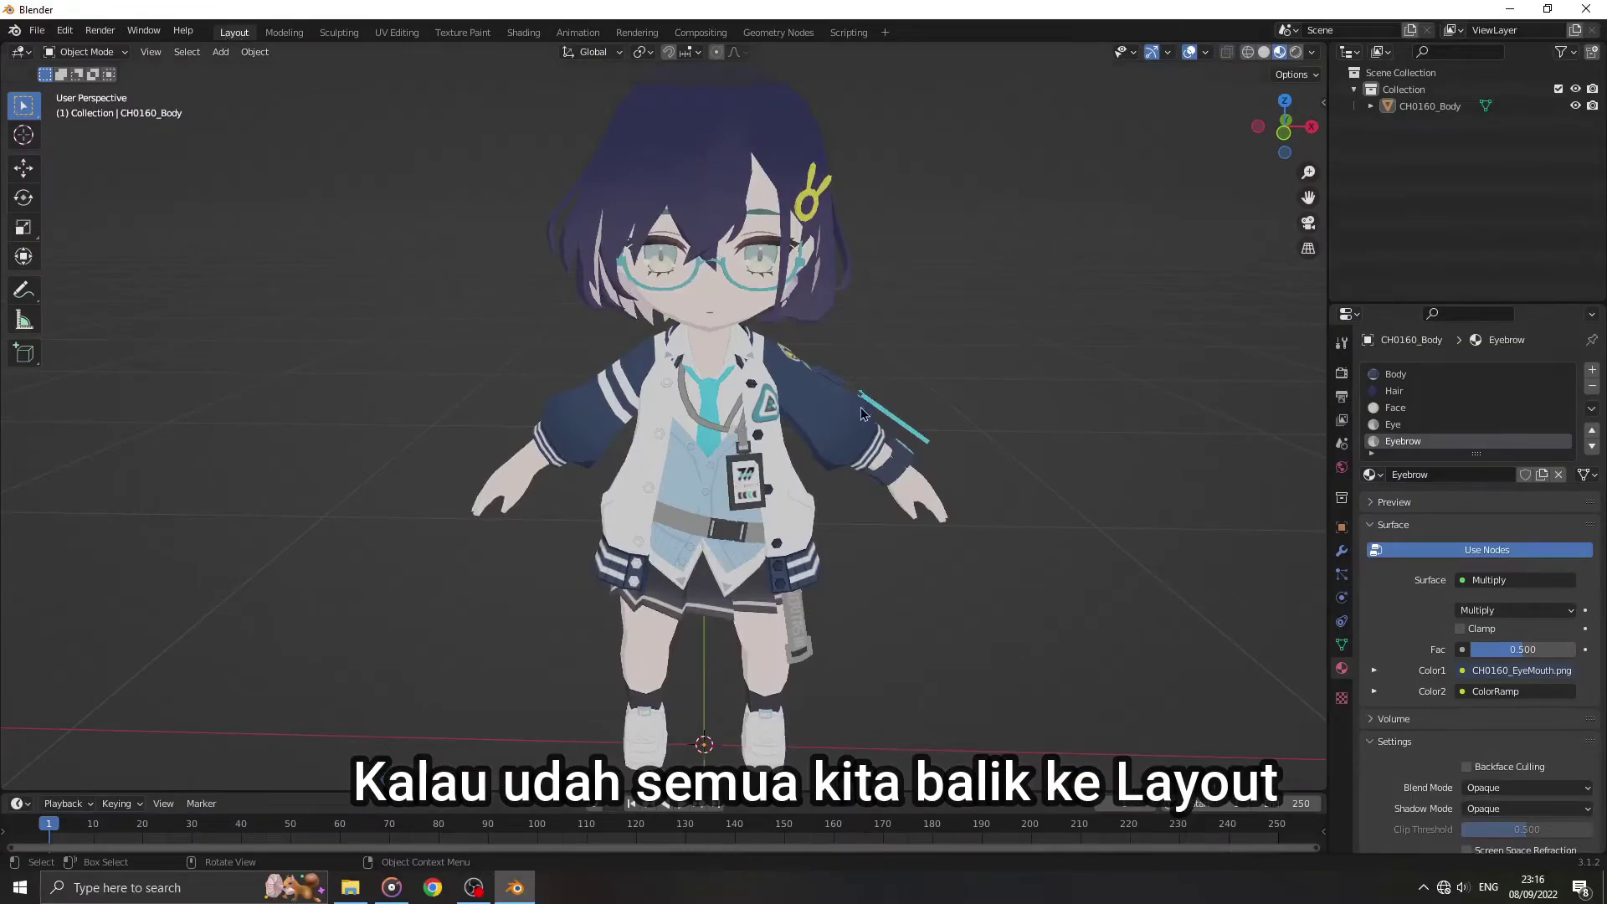
{"action": "mouse_move", "coordinate": [863, 413]}
{"action": "middle_mouse_down"}
{"action": "mouse_move", "coordinate": [696, 407]}
{"action": "mouse_move", "coordinate": [860, 403]}
{"action": "mouse_move", "coordinate": [824, 419]}
{"action": "middle_mouse_up"}
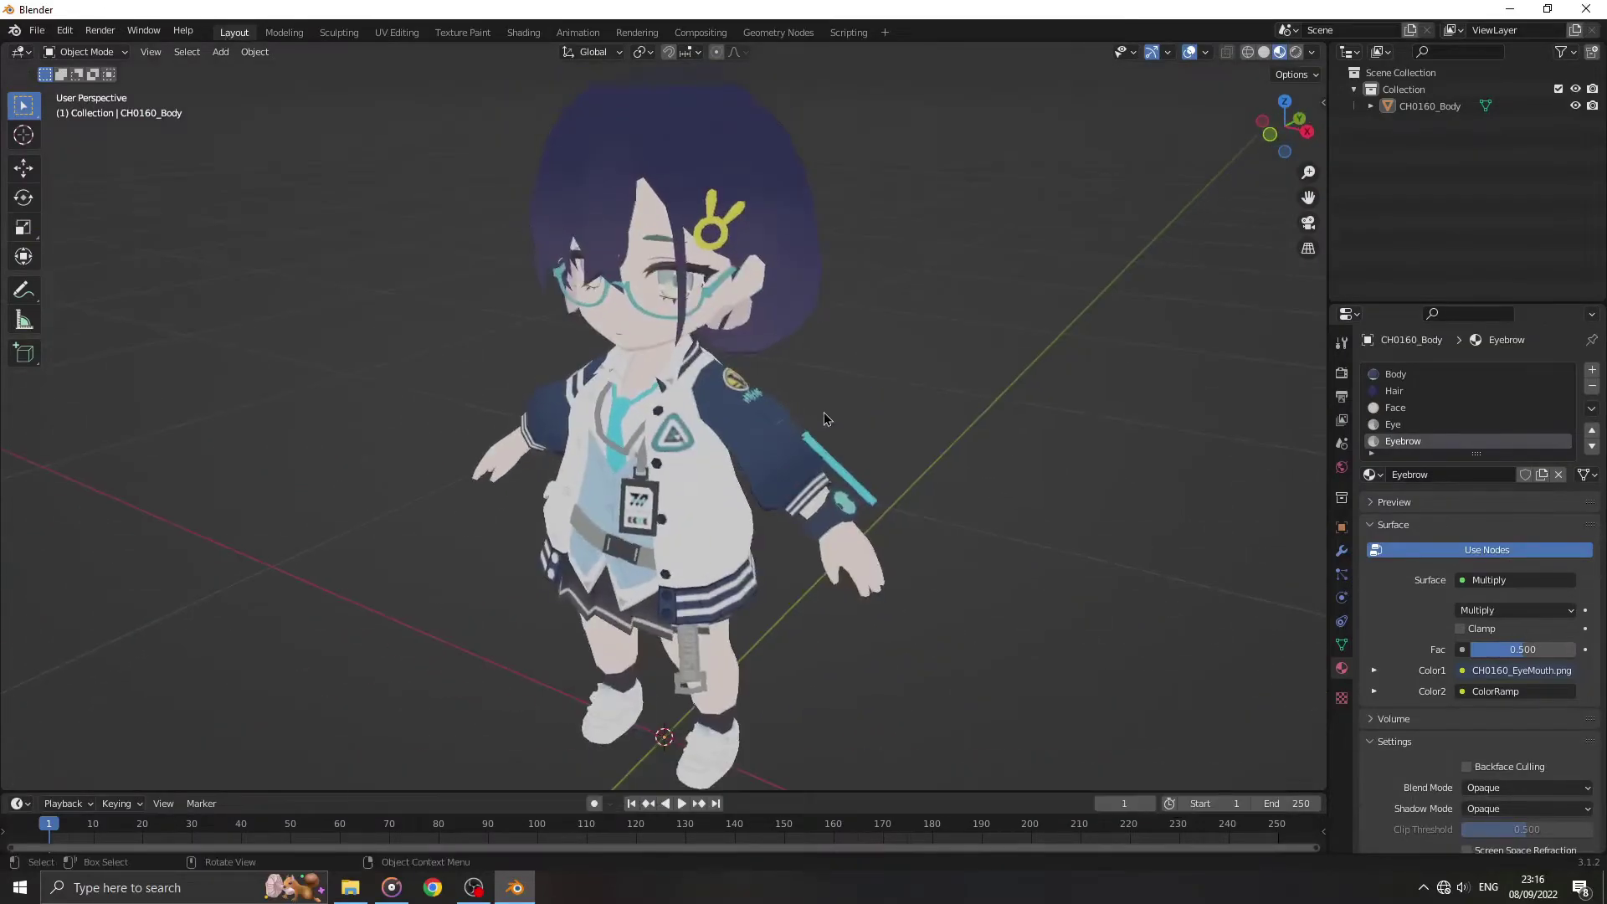
{"action": "scroll", "coordinate": [823, 419], "scroll_direction": "down", "scroll_amount": 1}
{"action": "scroll", "coordinate": [829, 417], "scroll_direction": "down", "scroll_amount": 2}
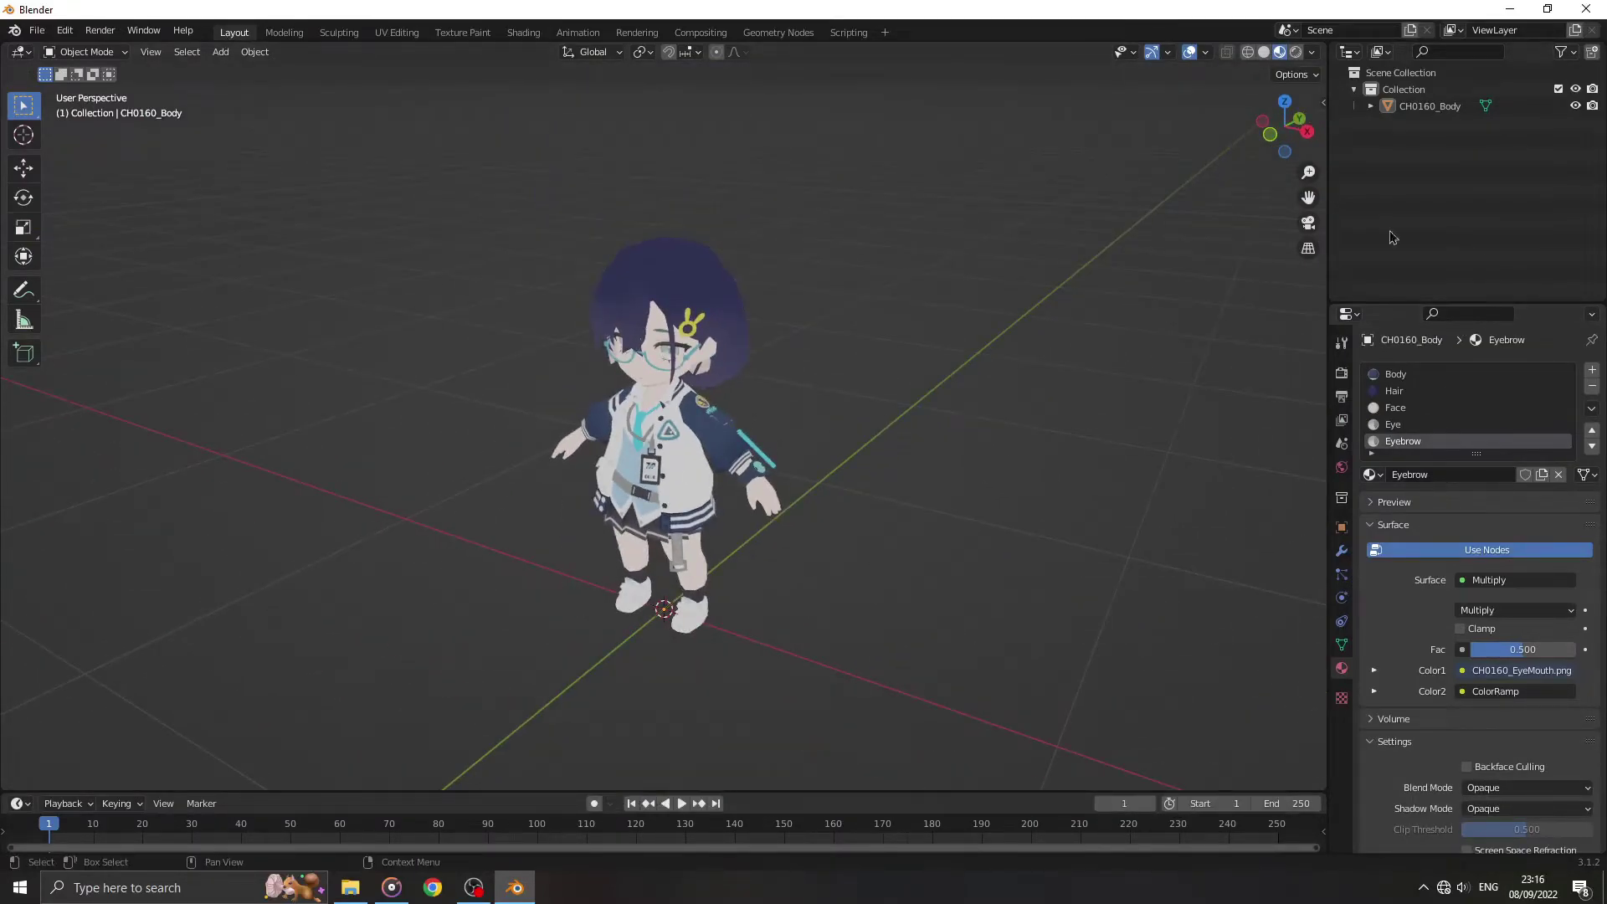
{"action": "left_click", "coordinate": [220, 53]}
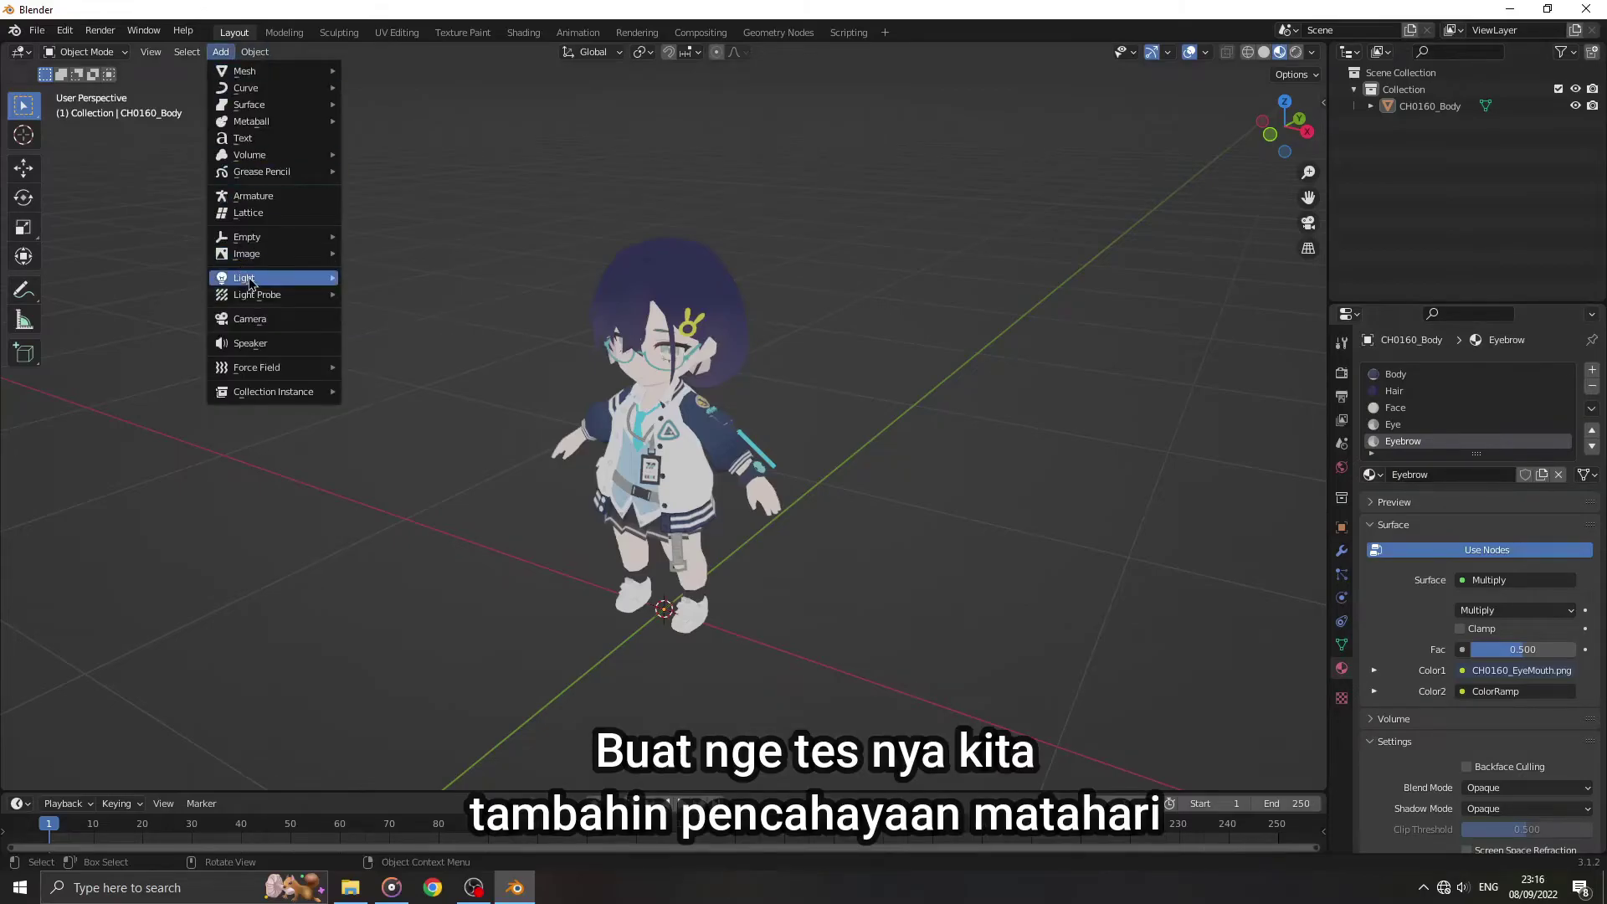
{"action": "mouse_move", "coordinate": [271, 278]}
{"action": "left_click", "coordinate": [369, 301]}
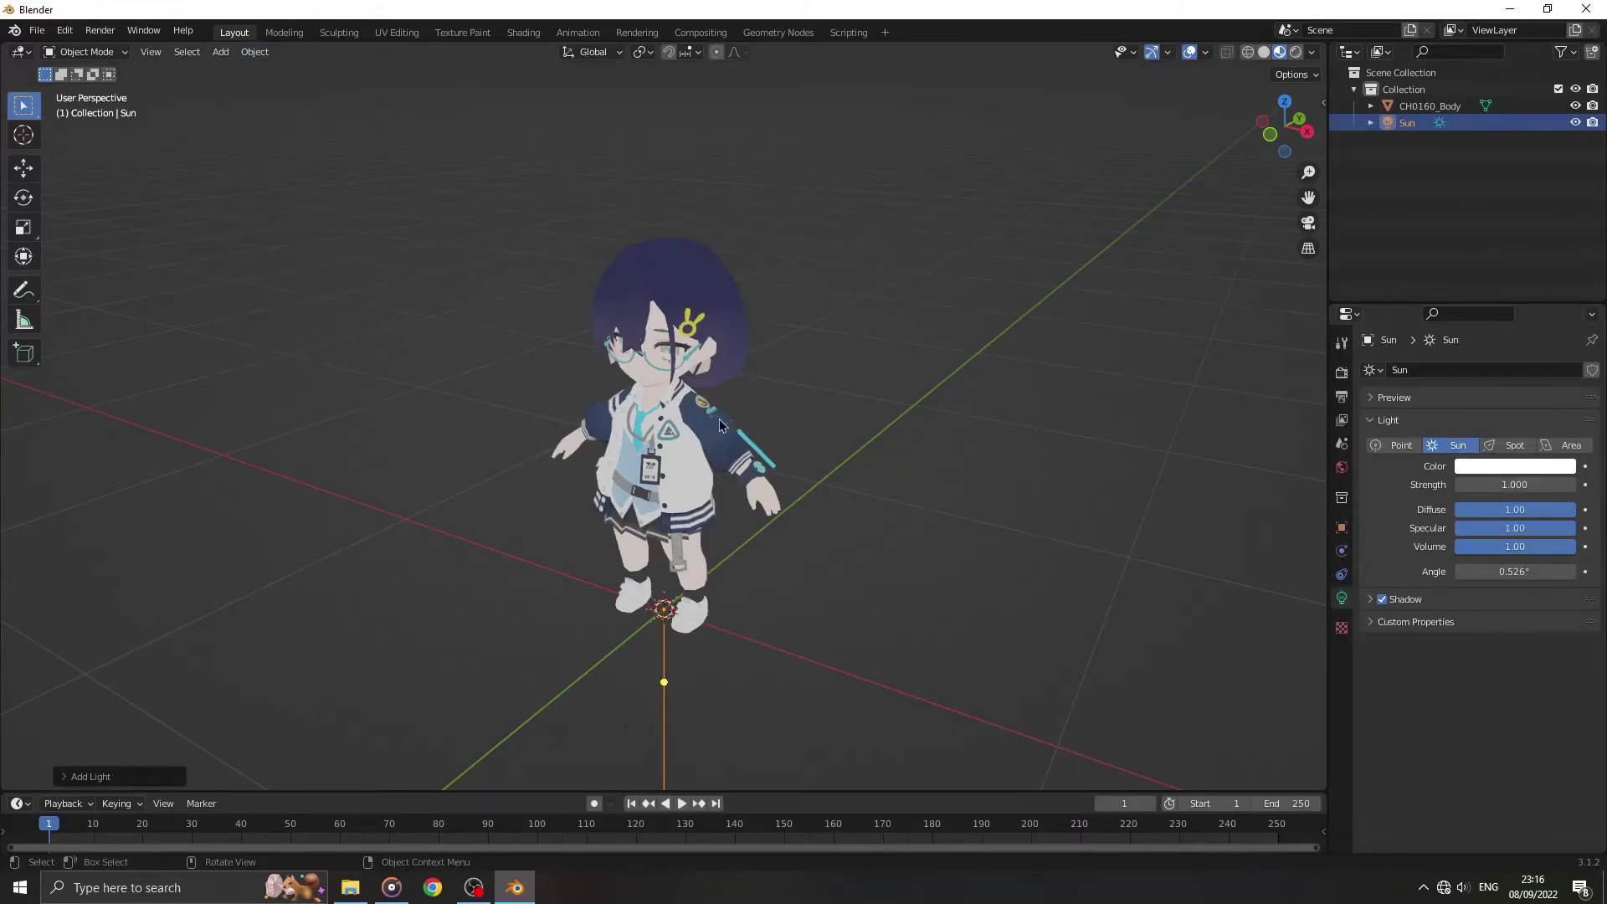
Step: Switch to Rendered shading, angle the sun, and set its strength to 5
{"action": "left_click", "coordinate": [1295, 53]}
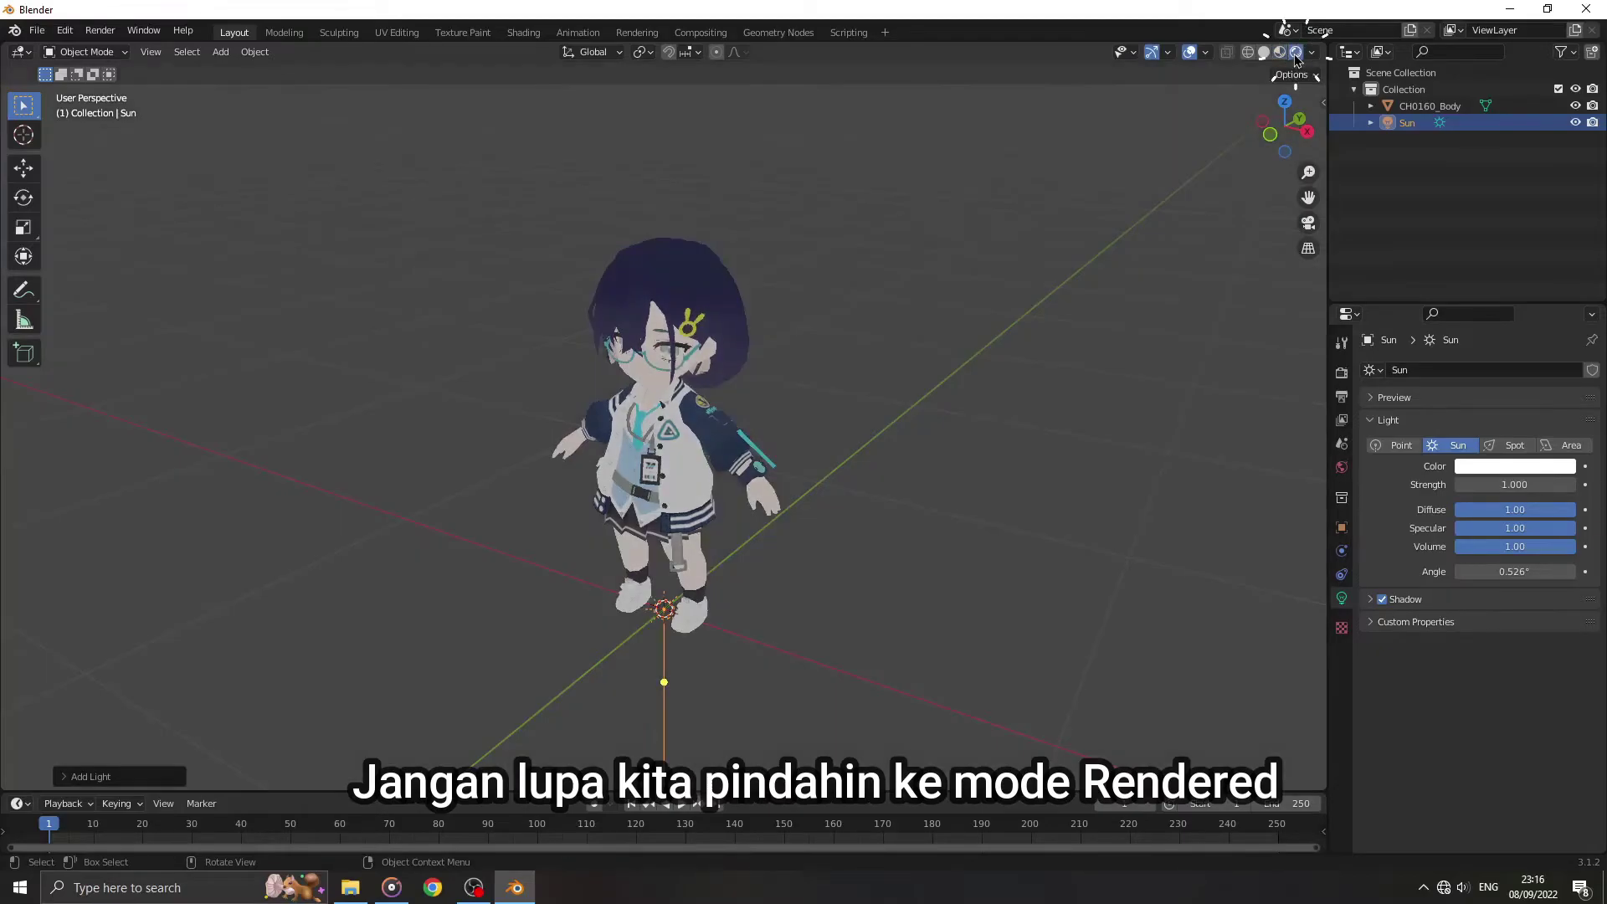
{"action": "middle_click_drag", "start_coordinate": [935, 408], "coordinate": [1008, 370]}
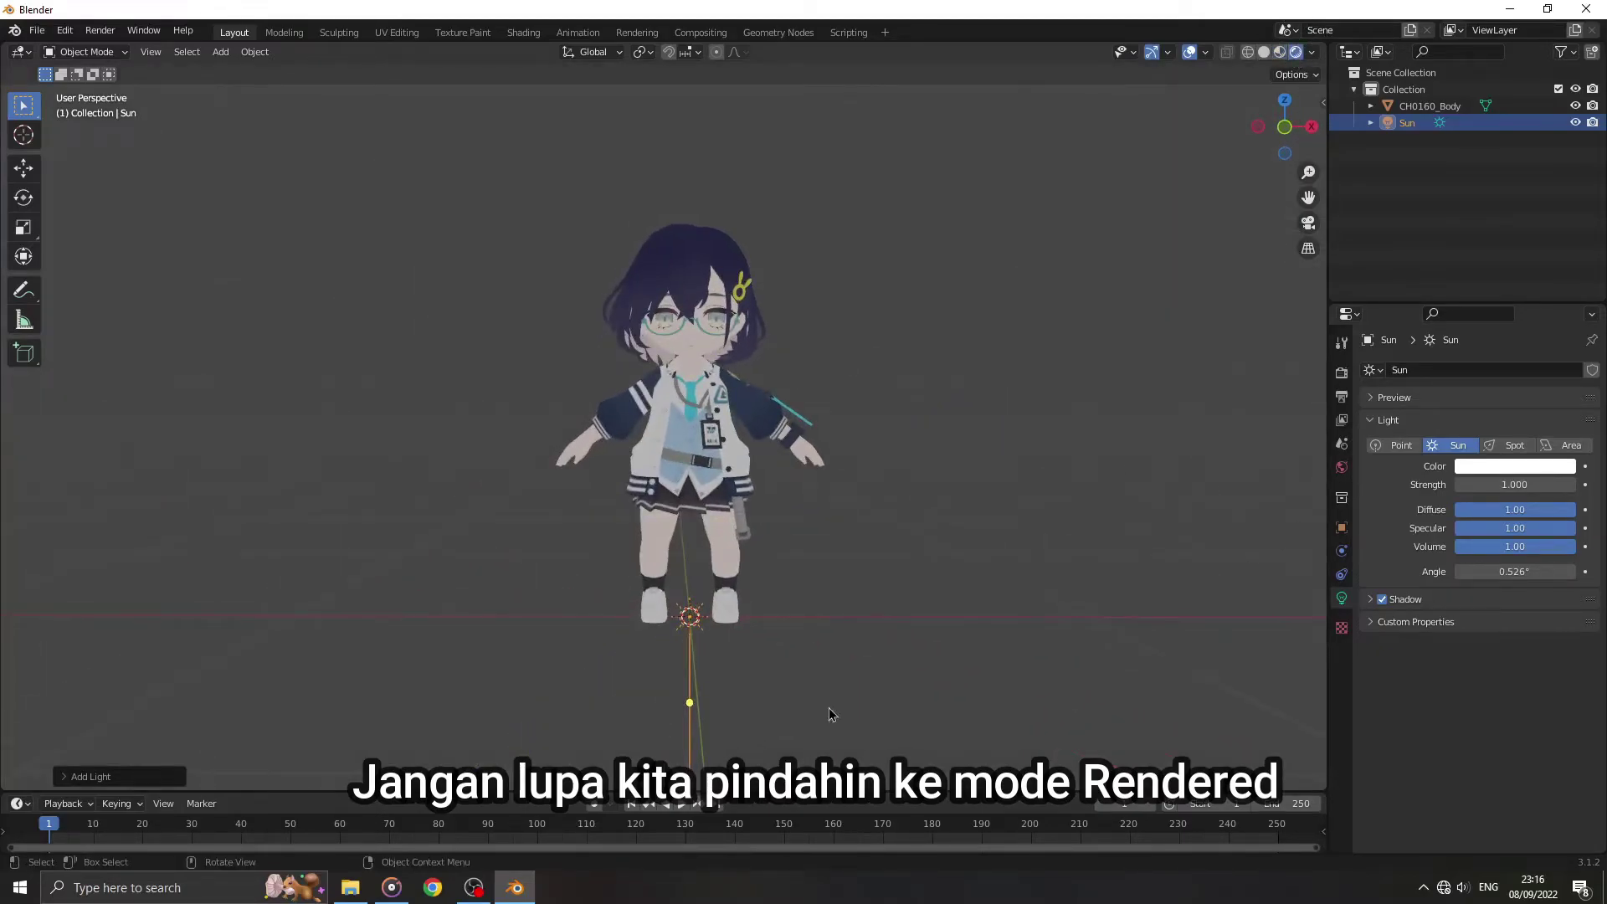
{"action": "left_click_drag", "start_coordinate": [767, 694], "coordinate": [765, 706]}
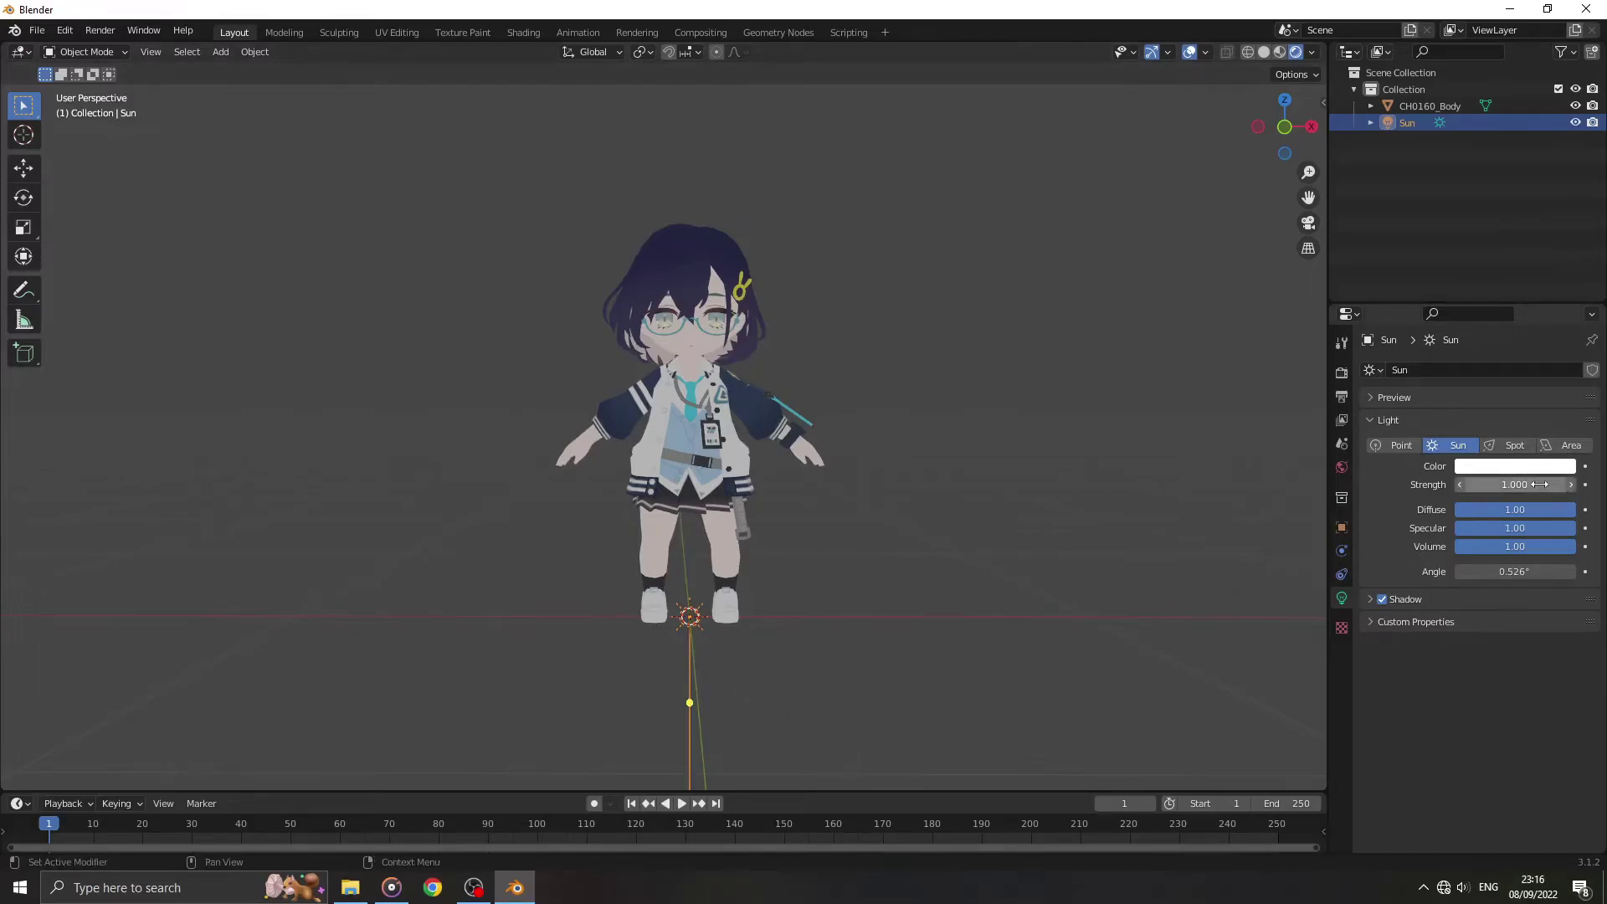
{"action": "left_click_drag", "start_coordinate": [1492, 484], "coordinate": [1583, 483]}
{"action": "type", "text": "5"}
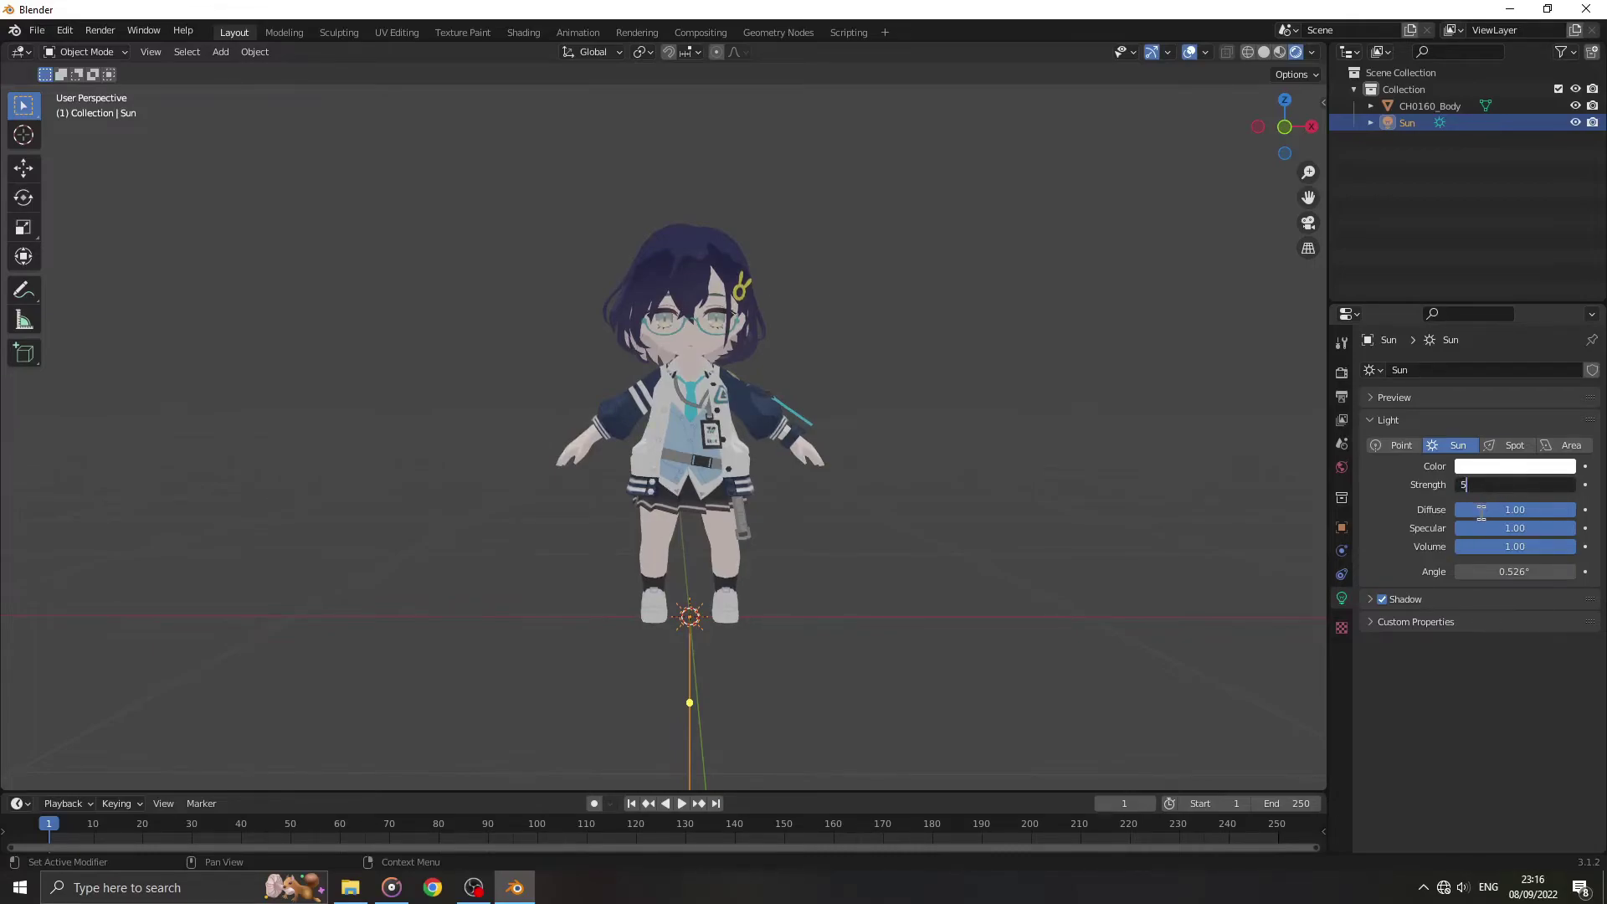
{"action": "key", "text": "Return"}
{"action": "middle_click_drag", "start_coordinate": [1051, 525], "coordinate": [817, 587]}
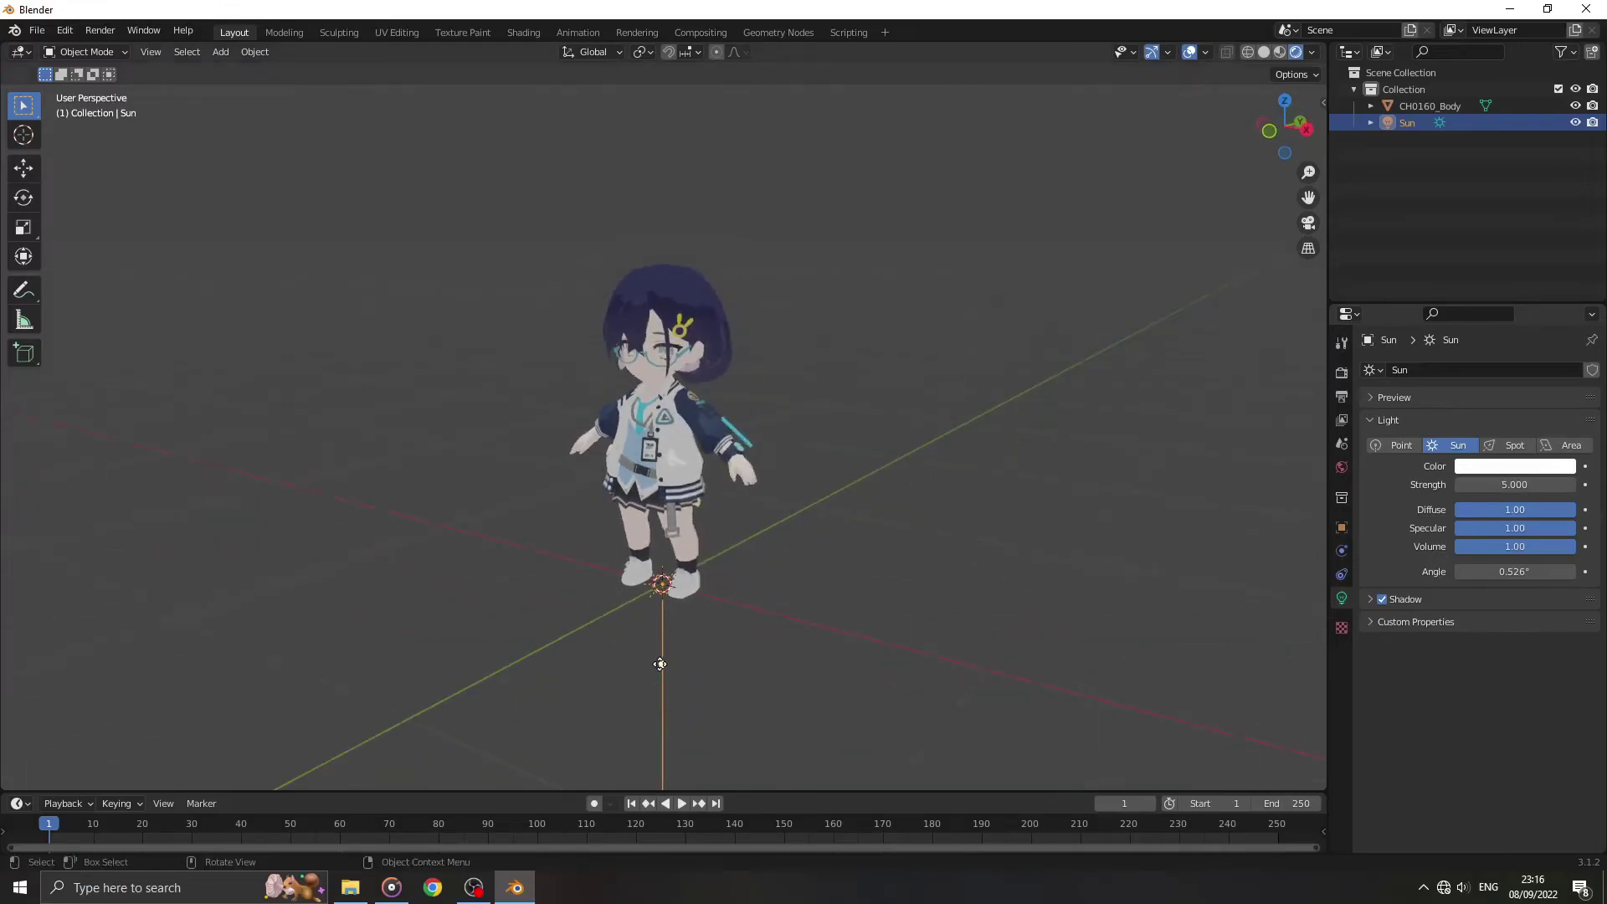
Step: Swing the sun left, right and to a steeper angle to move the toon shadow line
{"action": "left_click_drag", "start_coordinate": [818, 587], "coordinate": [552, 581]}
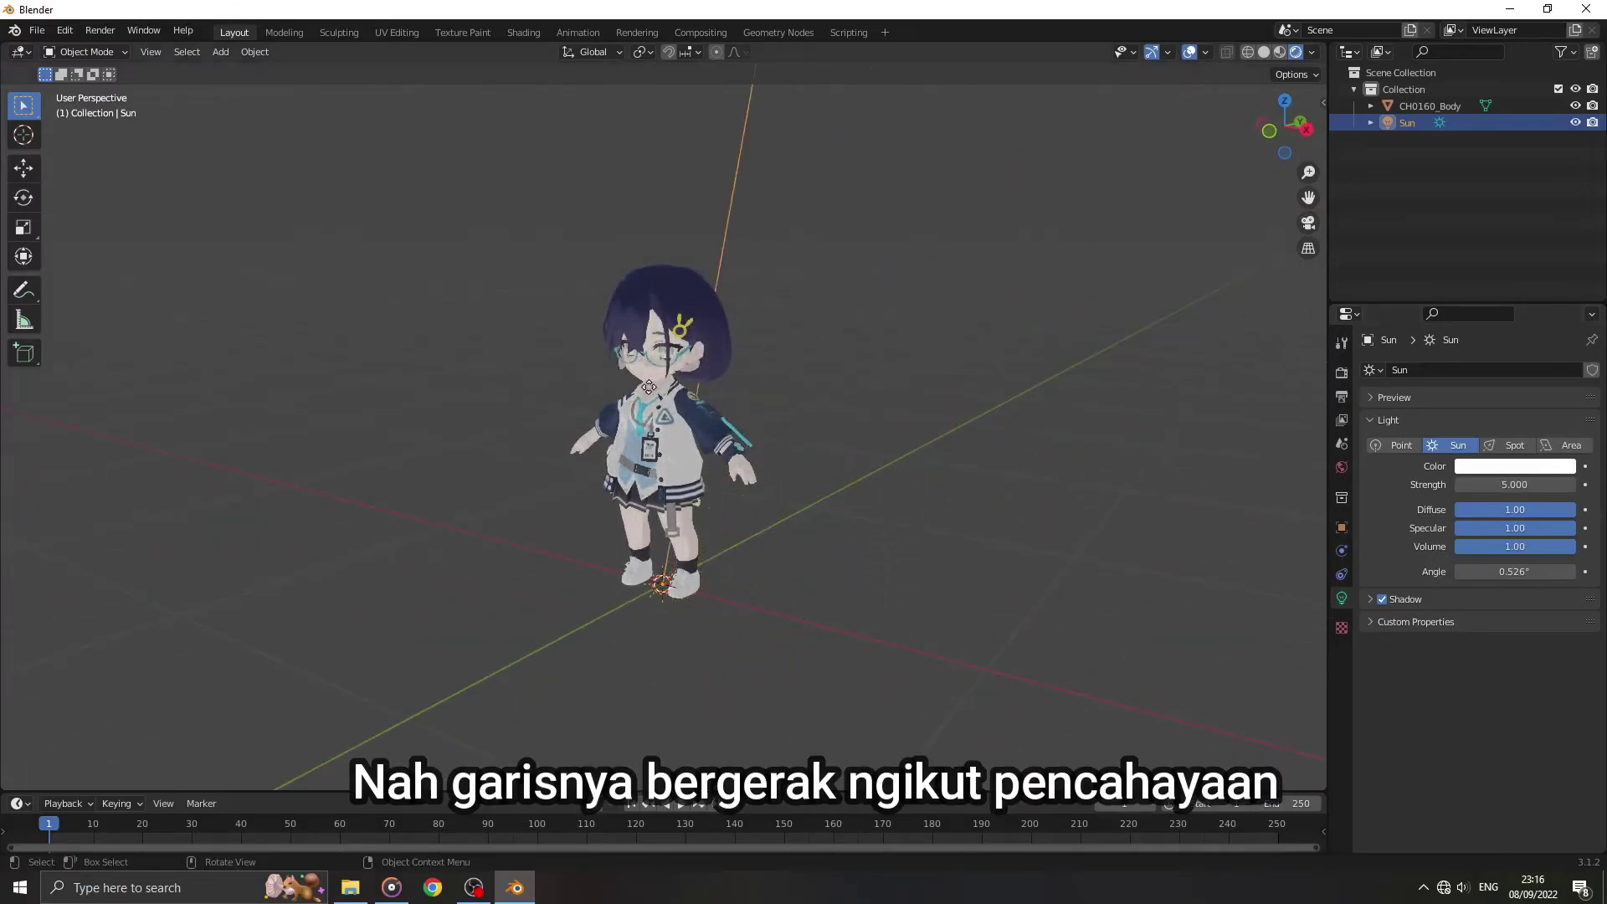
{"action": "scroll", "coordinate": [574, 699], "scroll_direction": "up", "scroll_amount": 3}
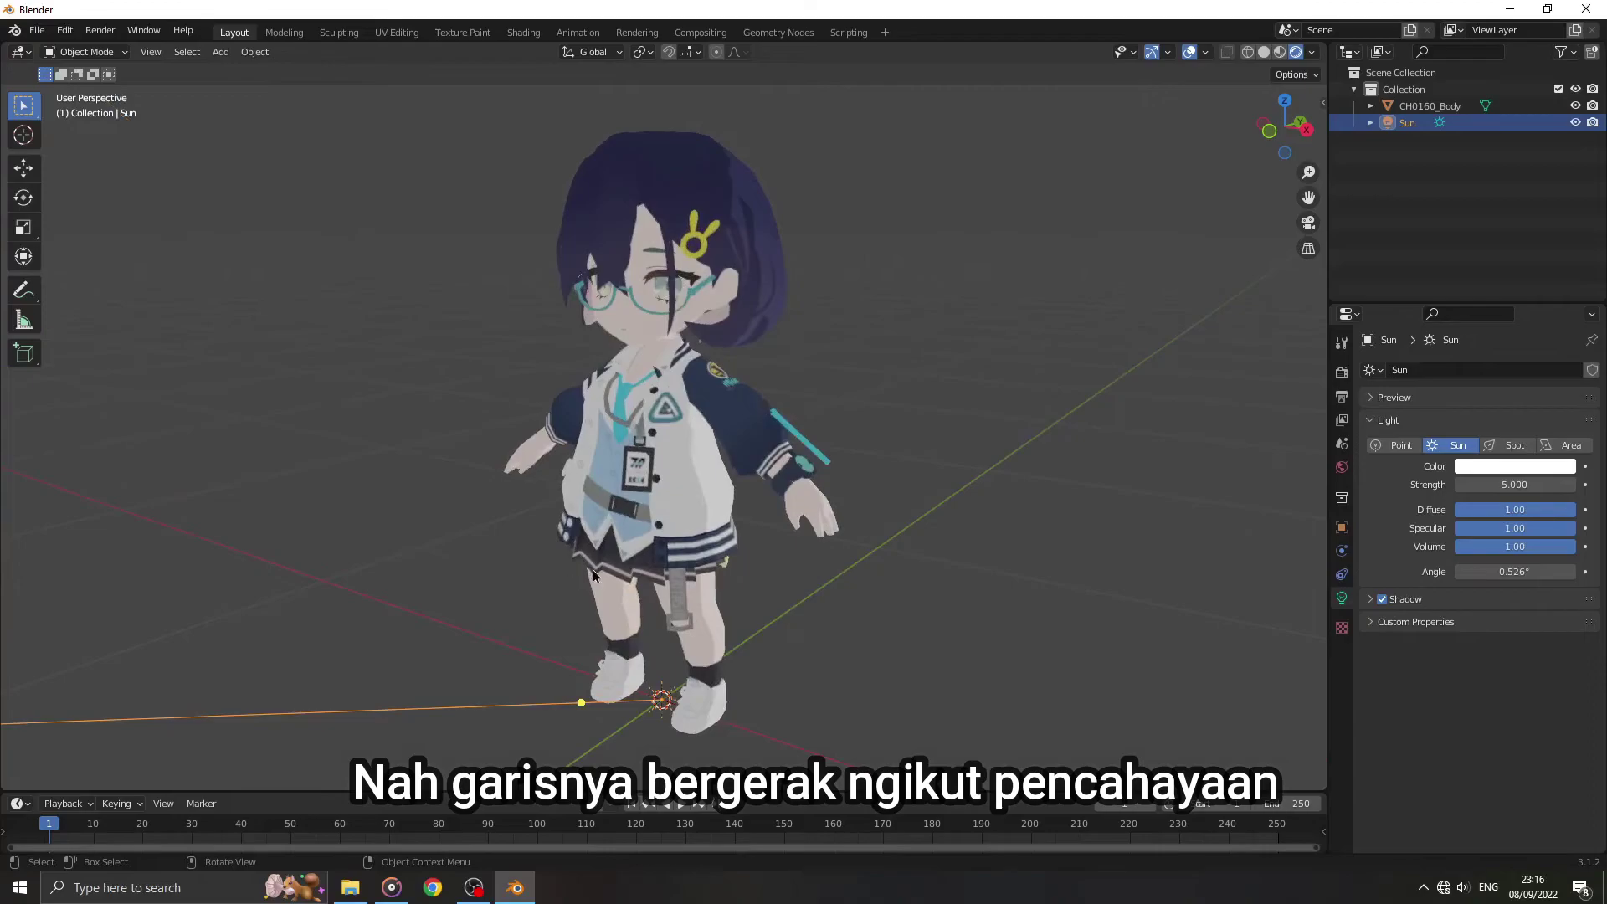
{"action": "mouse_move", "coordinate": [597, 709]}
{"action": "left_mouse_down"}
{"action": "mouse_move", "coordinate": [893, 723]}
{"action": "mouse_move", "coordinate": [886, 736]}
{"action": "left_mouse_up"}
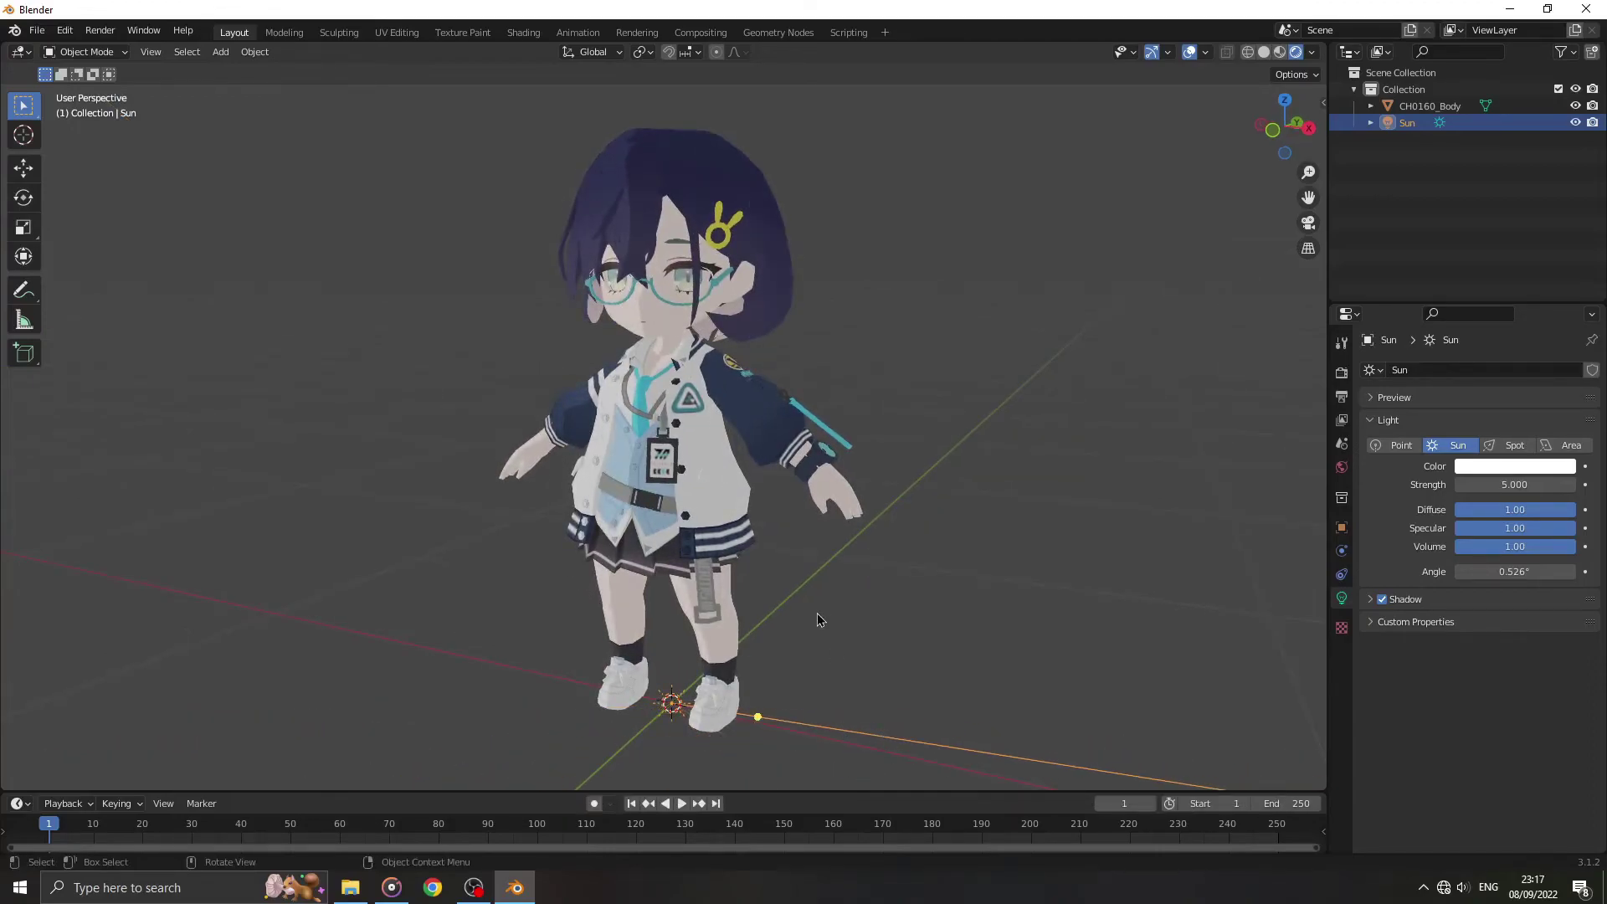
{"action": "scroll", "coordinate": [851, 614], "scroll_direction": "up", "scroll_amount": 5}
{"action": "scroll", "coordinate": [840, 535], "scroll_direction": "down", "scroll_amount": 3}
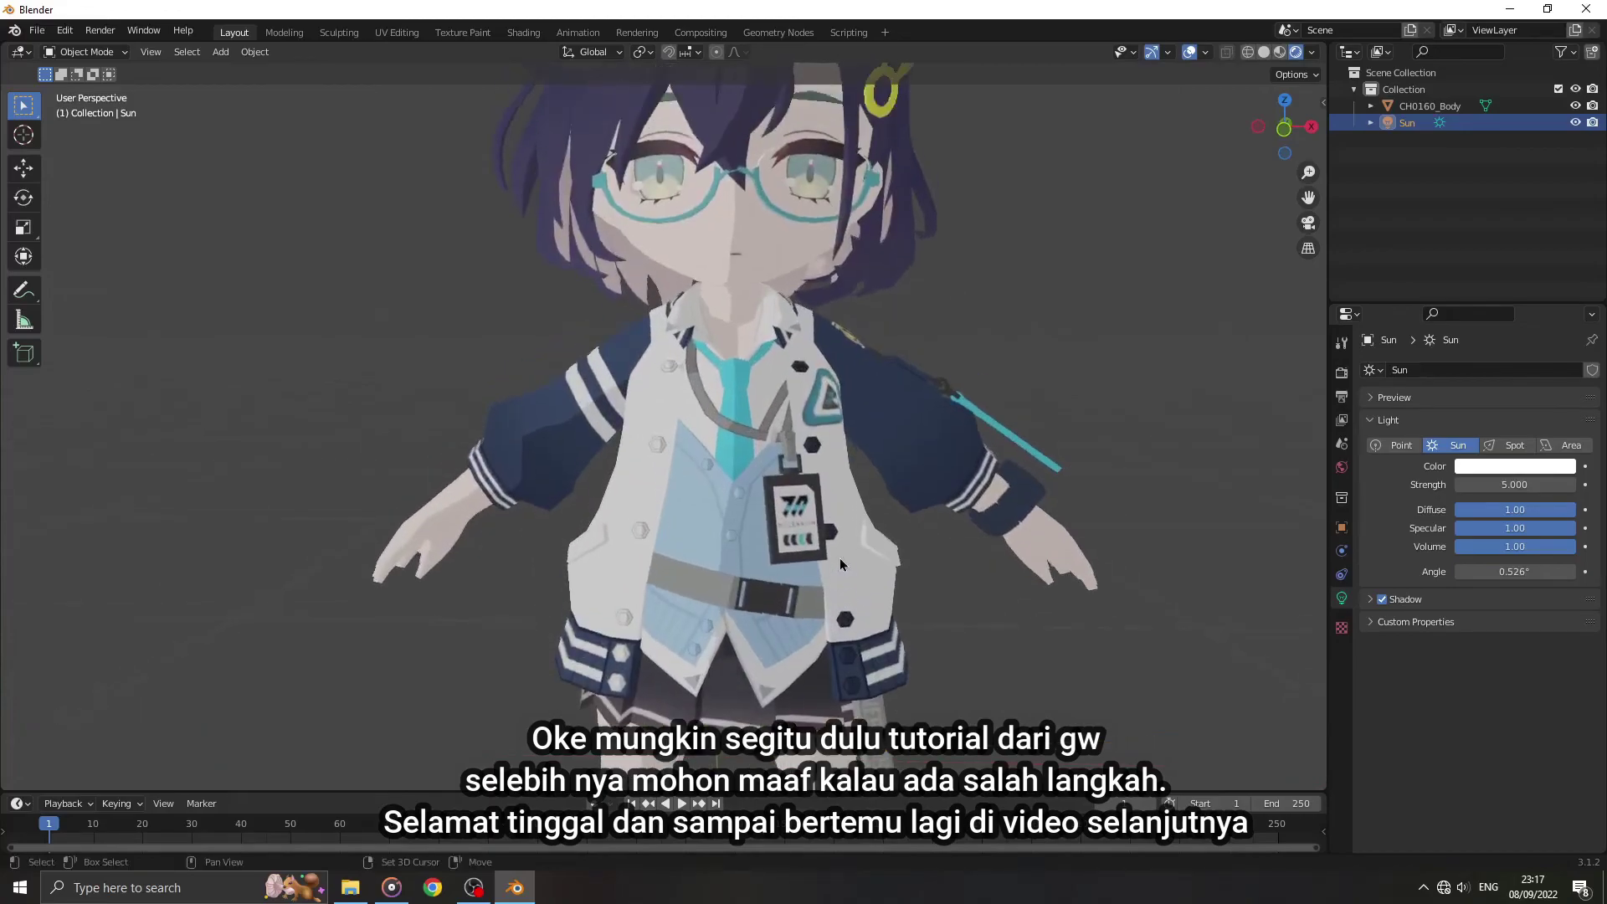
{"action": "scroll", "coordinate": [840, 557], "scroll_direction": "down", "scroll_amount": 2}
{"action": "scroll", "coordinate": [840, 559], "scroll_direction": "down", "scroll_amount": 2}
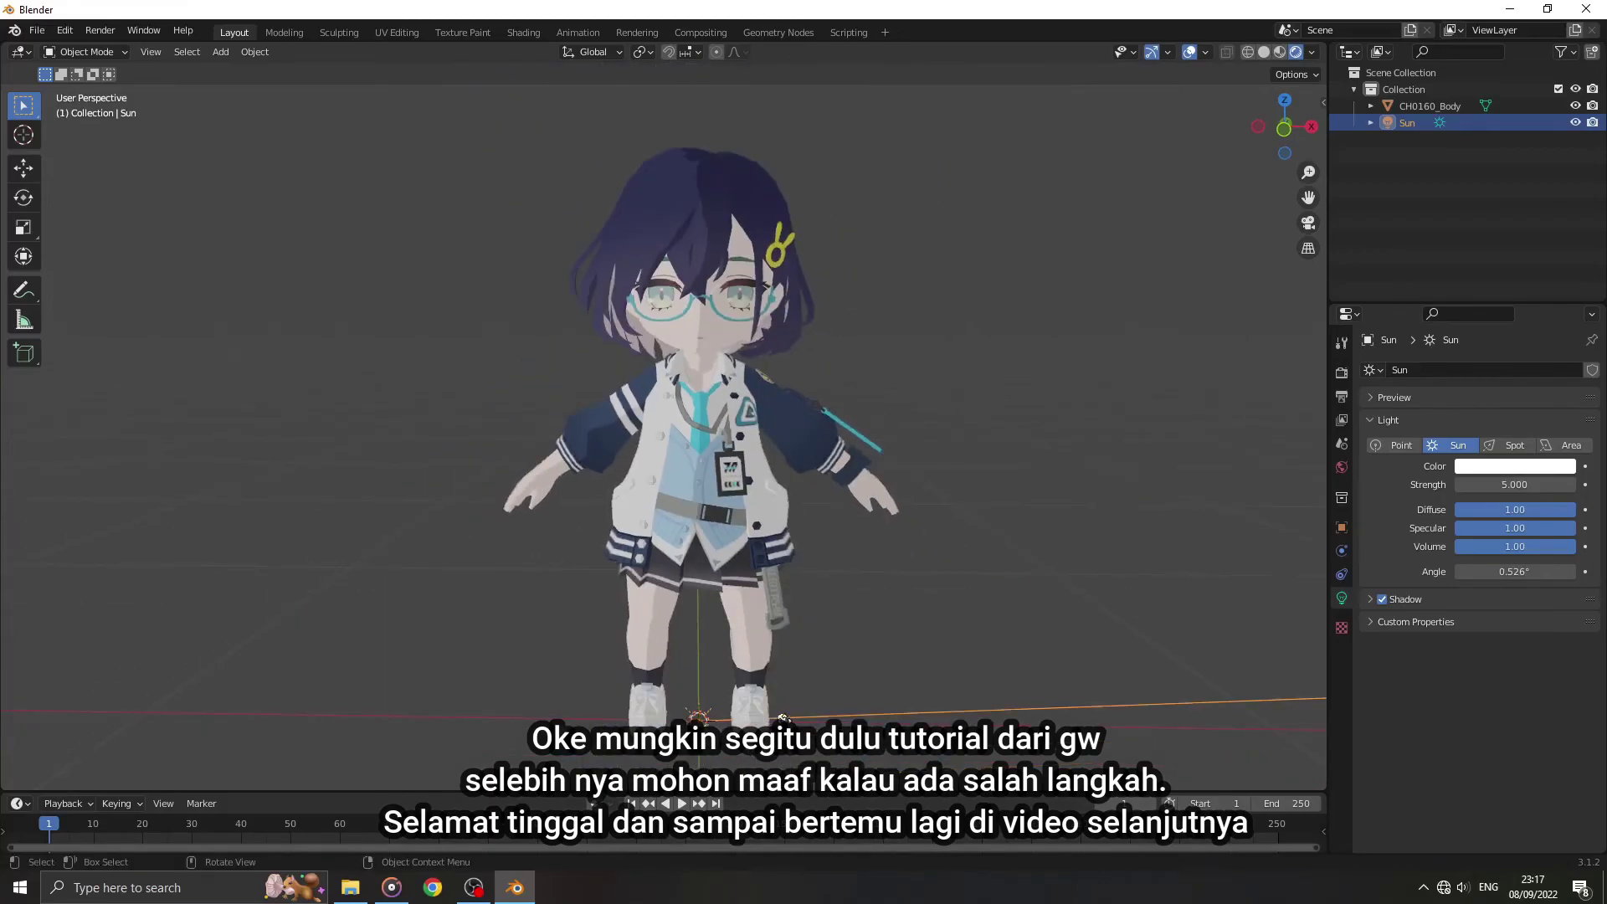
{"action": "mouse_move", "coordinate": [782, 718]}
{"action": "left_mouse_down"}
{"action": "mouse_move", "coordinate": [570, 764]}
{"action": "mouse_move", "coordinate": [454, 728]}
{"action": "left_mouse_up"}
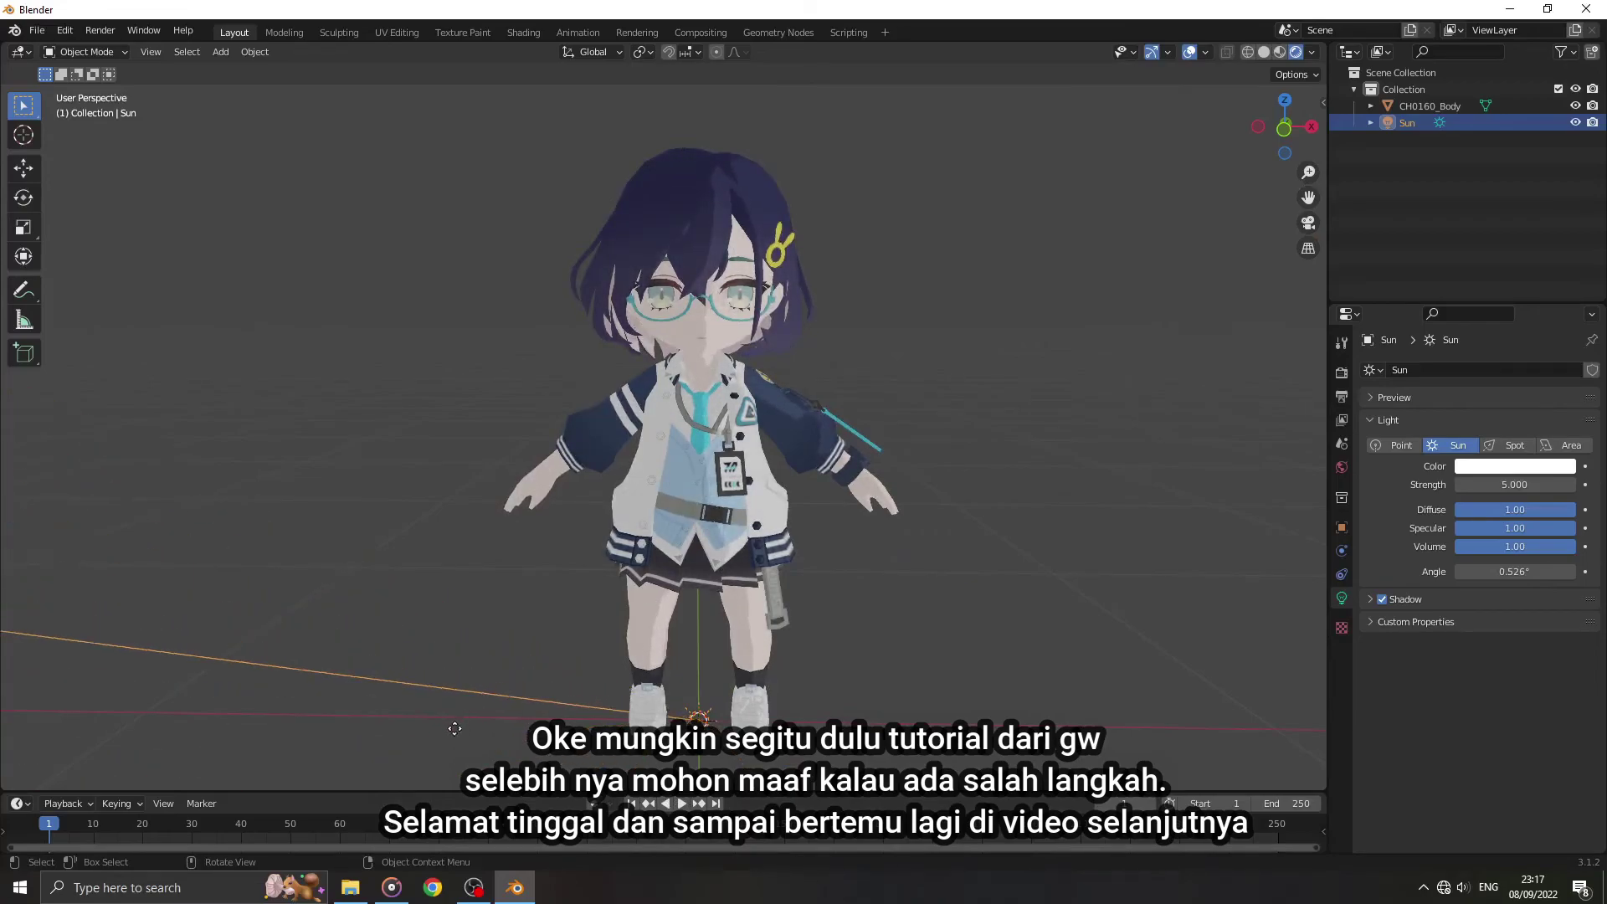
{"action": "mouse_move", "coordinate": [455, 728]}
{"action": "left_mouse_down"}
{"action": "mouse_move", "coordinate": [606, 585]}
{"action": "mouse_move", "coordinate": [716, 759]}
{"action": "left_mouse_up"}
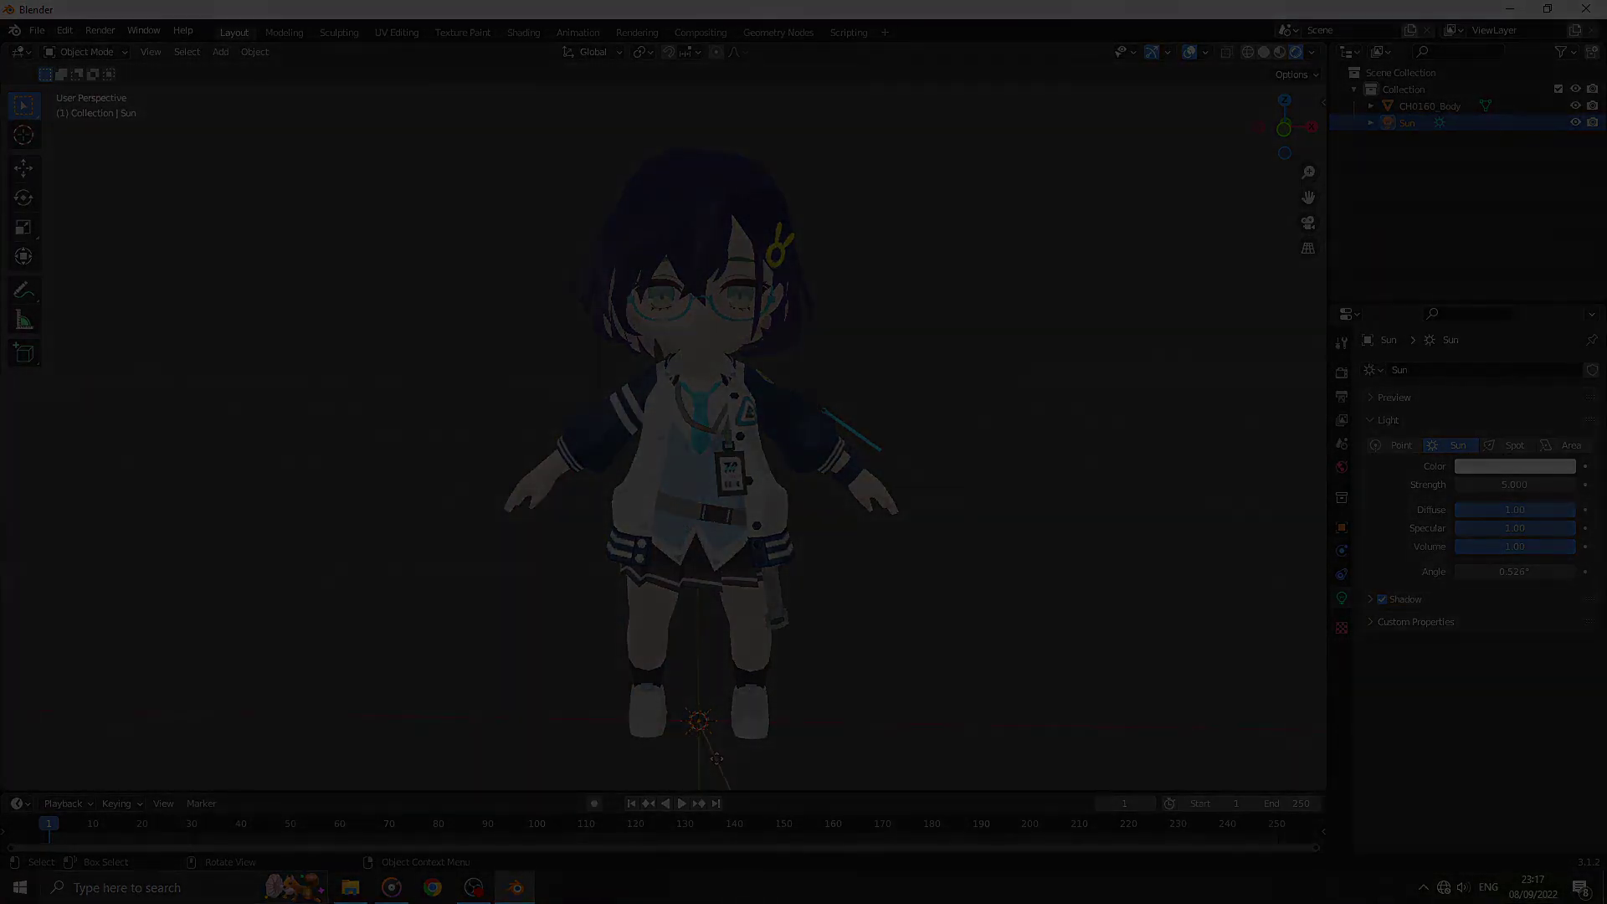